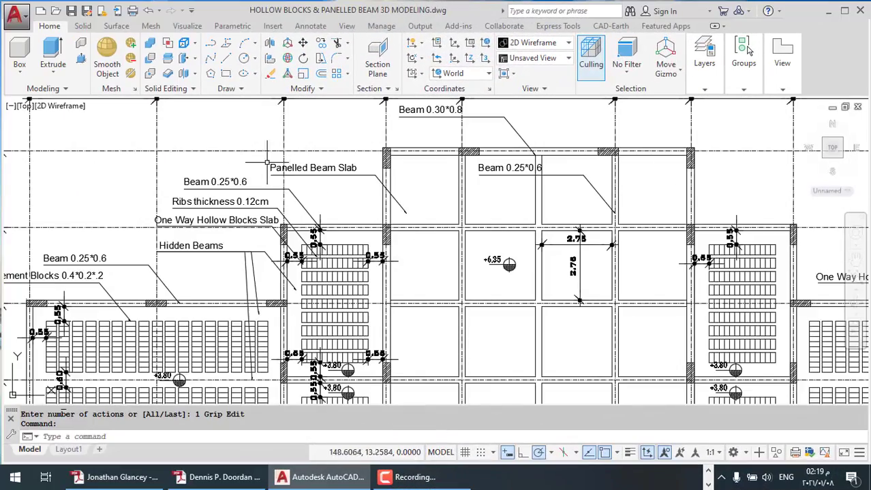
# Step: Freeze the dimension and HAT hatch layers with LAYFRZ, undoing the axis-layer freeze
pyautogui.moveTo(515, 232)
pyautogui.mouseDown(button='middle')
pyautogui.moveTo(225, 305)
pyautogui.moveTo(156, 194)
pyautogui.mouseUp(button='middle')
pyautogui.scroll(-2, 443, 290)
pyautogui.scroll(-2, 443, 290)
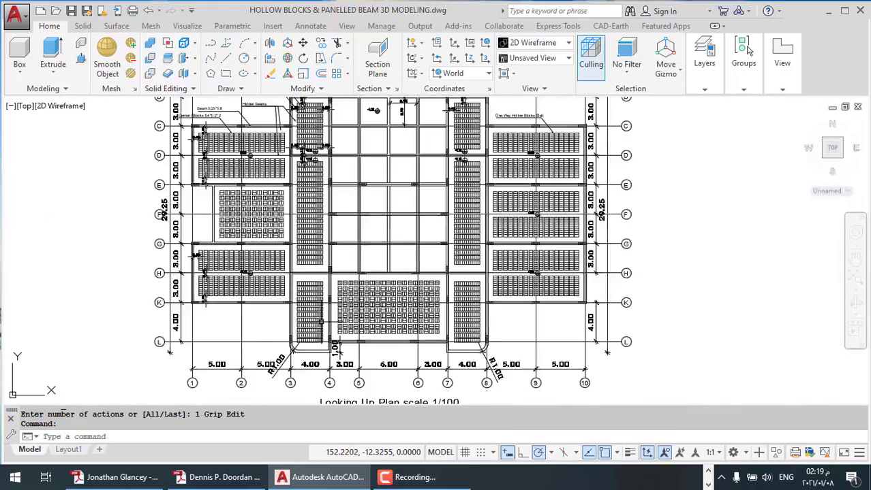
pyautogui.scroll(-2, 443, 290)
pyautogui.scroll(2, 532, 327)
pyautogui.click(704, 63)
pyautogui.click(736, 104)
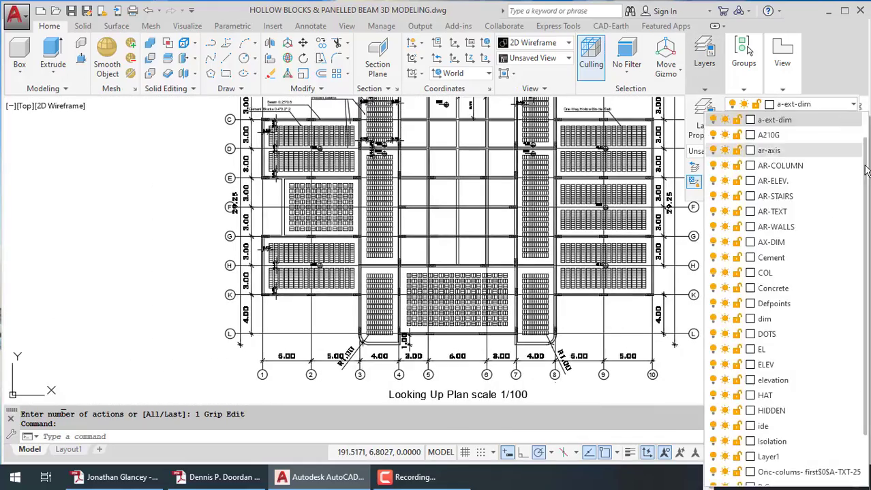
pyautogui.click(731, 95)
pyautogui.click(762, 119)
pyautogui.click(694, 295)
pyautogui.click(658, 295)
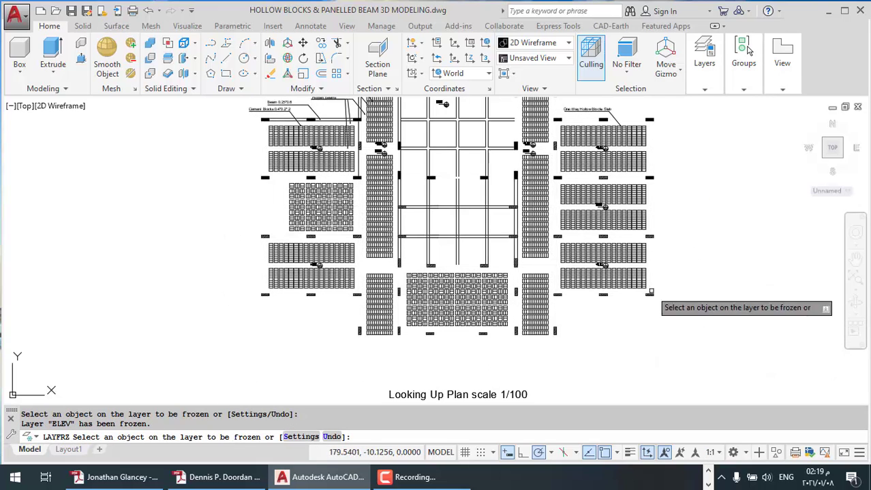
pyautogui.hotkey('ctrl', 'z')
pyautogui.scroll(5, 699, 311)
pyautogui.click(613, 279)
# Step: Hide the top row and left column of grid bubbles with Isolate > Hide Objects
pyautogui.scroll(-3, 440, 162)
pyautogui.scroll(-2, 426, 276)
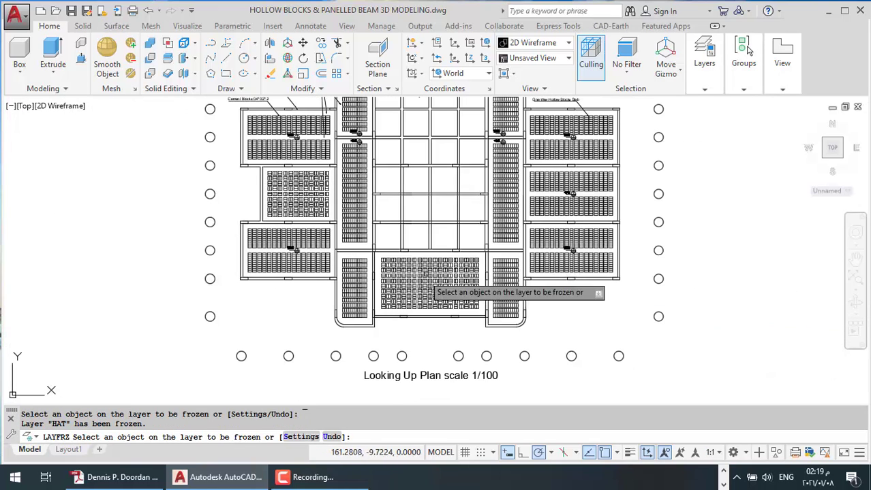
pyautogui.scroll(-3, 666, 347)
pyautogui.moveTo(622, 122); pyautogui.dragTo(437, 150)
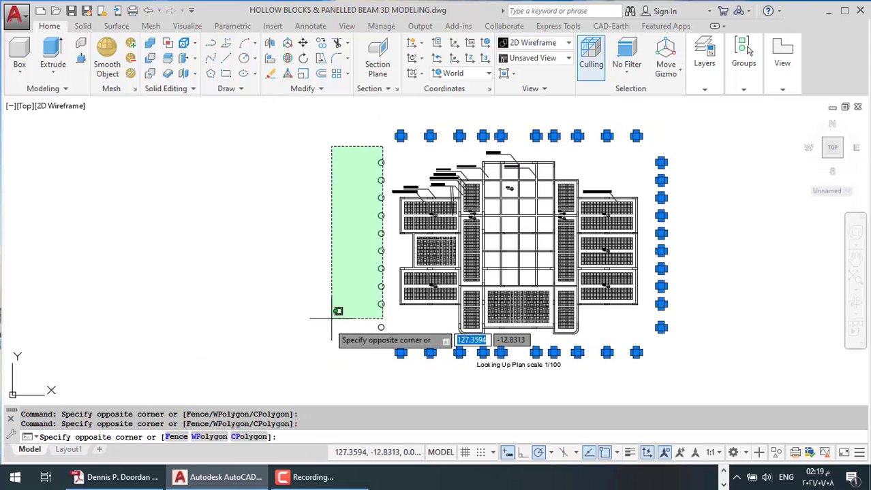
pyautogui.moveTo(372, 146); pyautogui.dragTo(334, 310)
pyautogui.rightClick(436, 119)
pyautogui.click(564, 109)
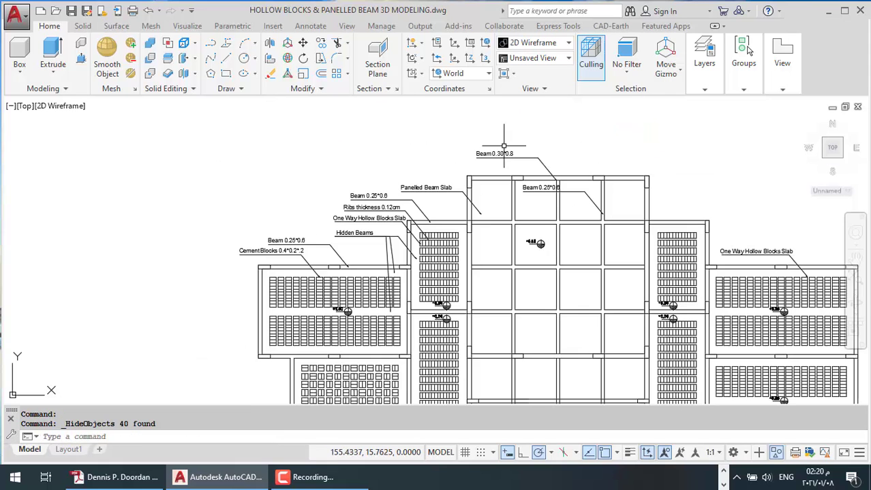
# Step: Freeze the text-label layer with LAYFRZ, then select the entire plan
pyautogui.click(704, 61)
pyautogui.click(760, 121)
pyautogui.click(513, 153)
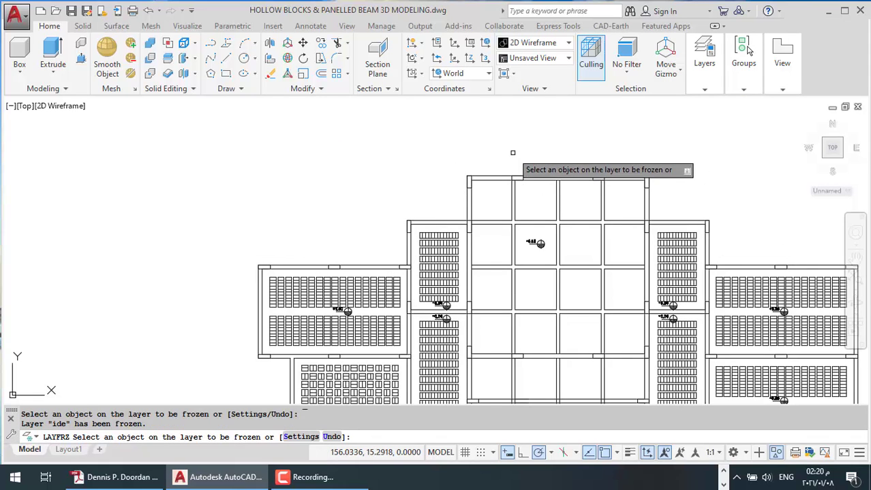
pyautogui.scroll(2, 539, 243)
pyautogui.scroll(3, 511, 164)
pyautogui.press('Escape')
pyautogui.press('Escape')
pyautogui.scroll(-5, 521, 167)
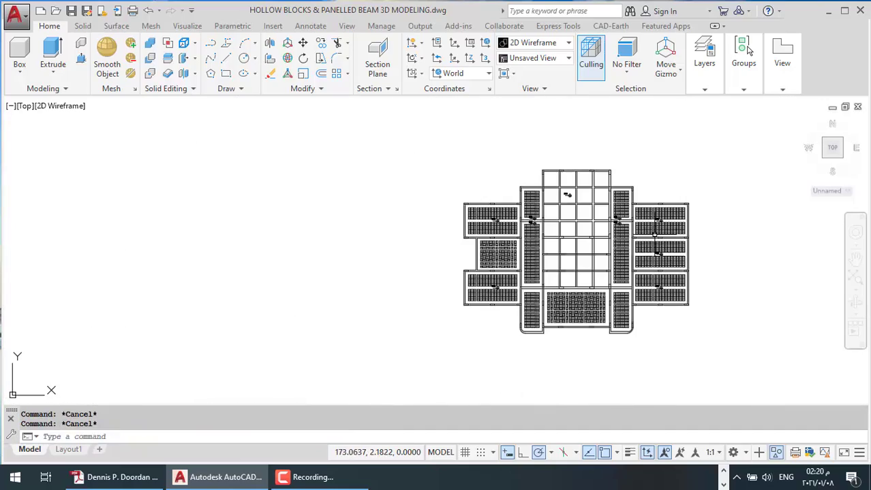
pyautogui.hotkey('ctrl', 'a')
pyautogui.click(524, 225)
# Step: Place the copy of the plan to the left of the original
pyautogui.click(233, 194)
pyautogui.press('Escape')
pyautogui.scroll(3, 247, 166)
# Step: Erase the first +3.80 level marker from the copy using a window selection
pyautogui.write('e')
pyautogui.press('Return')
pyautogui.click(439, 244)
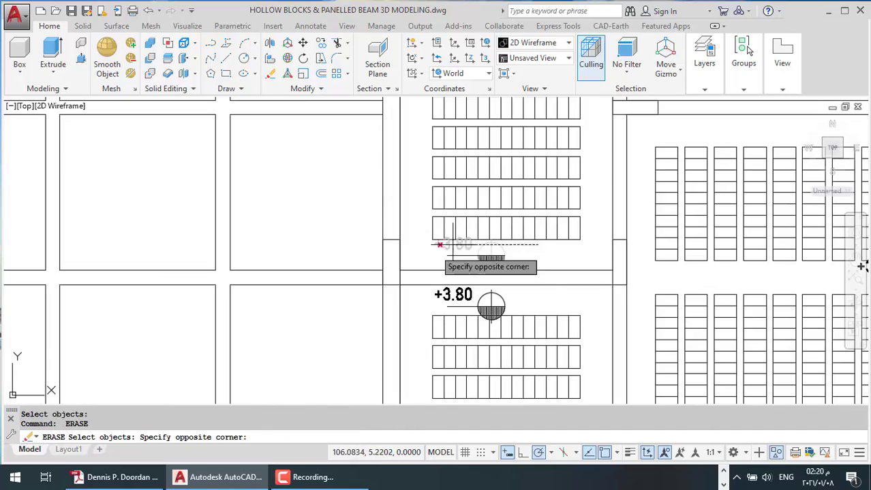
pyautogui.click(520, 317)
pyautogui.press('Return')
pyautogui.press('Return')
# Step: Window-select and erase the remaining +3.80 level markers
pyautogui.moveTo(519, 317); pyautogui.dragTo(118, 219, button='middle')
pyautogui.click(440, 156)
pyautogui.click(538, 207)
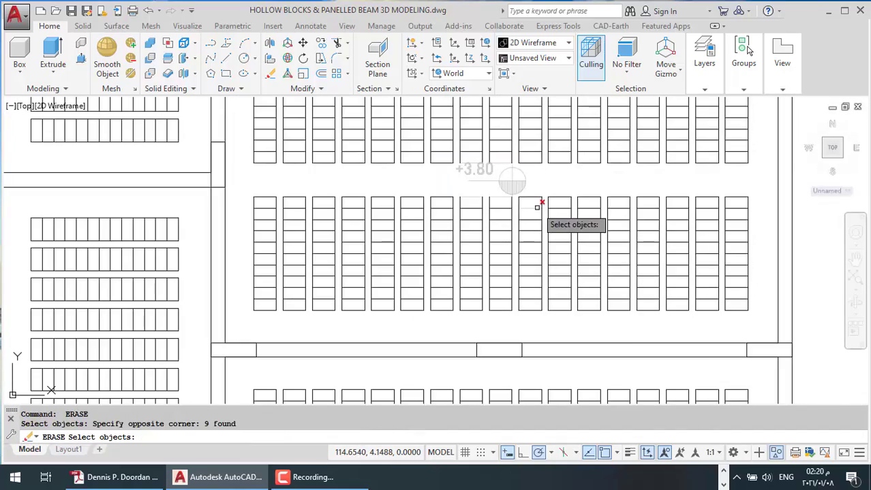
pyautogui.scroll(-4, 573, 214)
pyautogui.scroll(5, 641, 305)
pyautogui.click(642, 305)
pyautogui.scroll(-1, 660, 327)
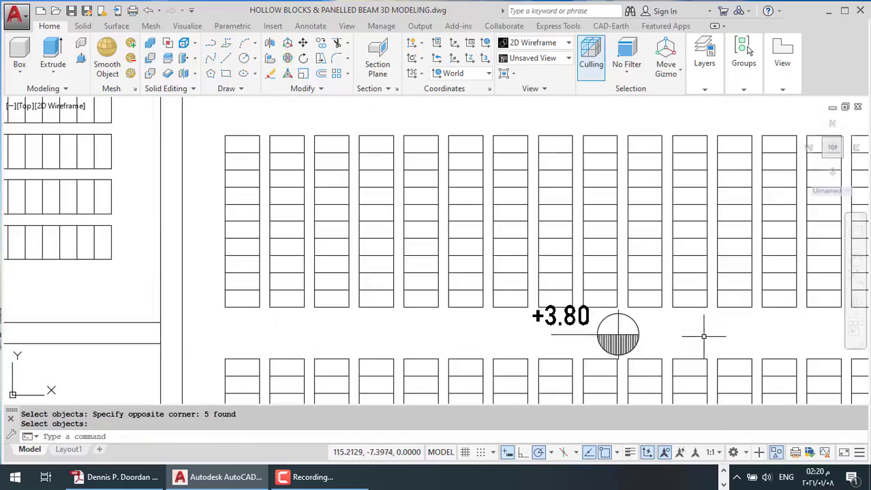
pyautogui.scroll(-3, 682, 320)
pyautogui.scroll(3, 682, 320)
pyautogui.click(311, 346)
pyautogui.scroll(3, 504, 177)
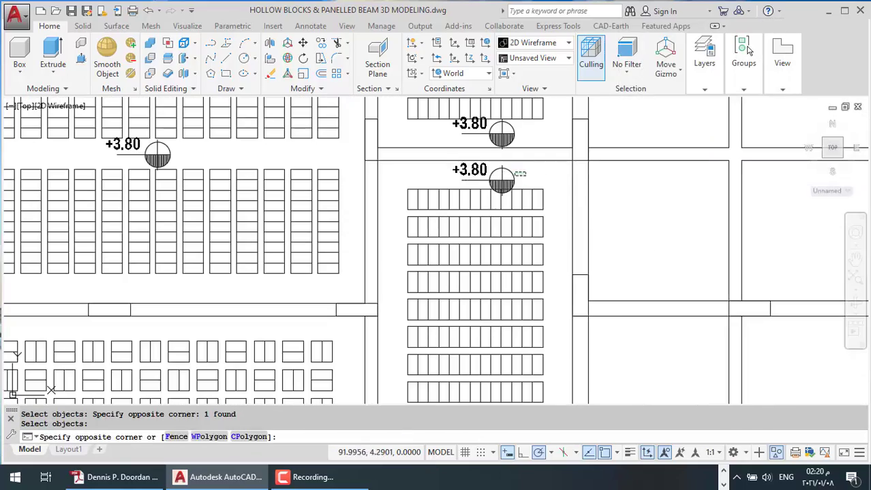
pyautogui.click(525, 146)
pyautogui.click(406, 137)
pyautogui.press('Return')
# Step: Pick a column outline and beam lines in the plan, then start LAYFRZ
pyautogui.scroll(-5, 233, 158)
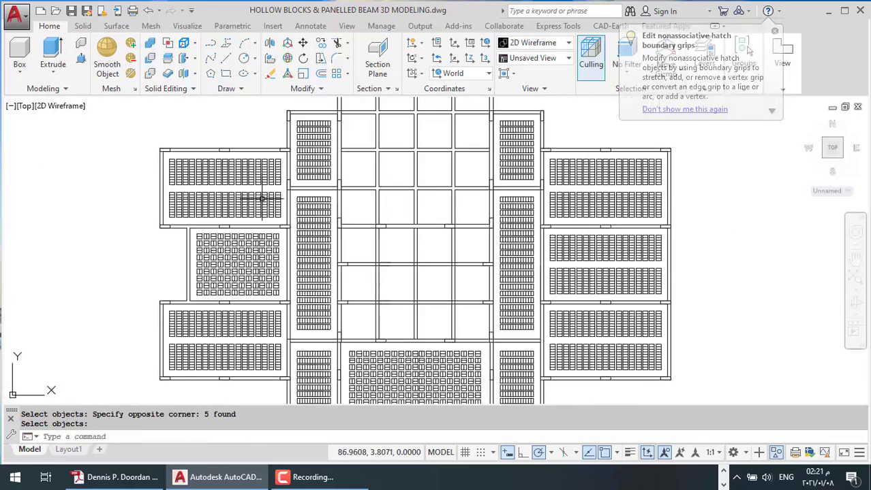
pyautogui.scroll(2, 447, 321)
pyautogui.scroll(3, 447, 321)
pyautogui.click(536, 340)
pyautogui.press('Escape')
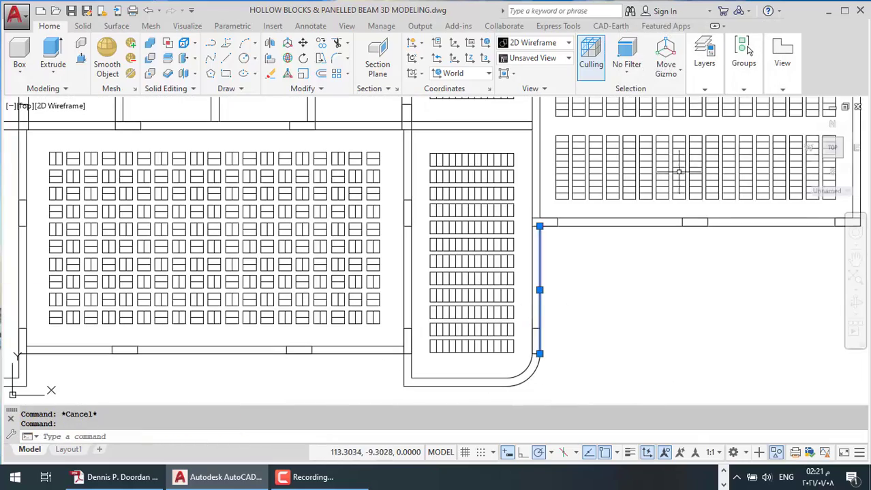
pyautogui.press('Escape')
pyautogui.click(511, 334)
pyautogui.scroll(-3, 481, 203)
pyautogui.click(482, 203)
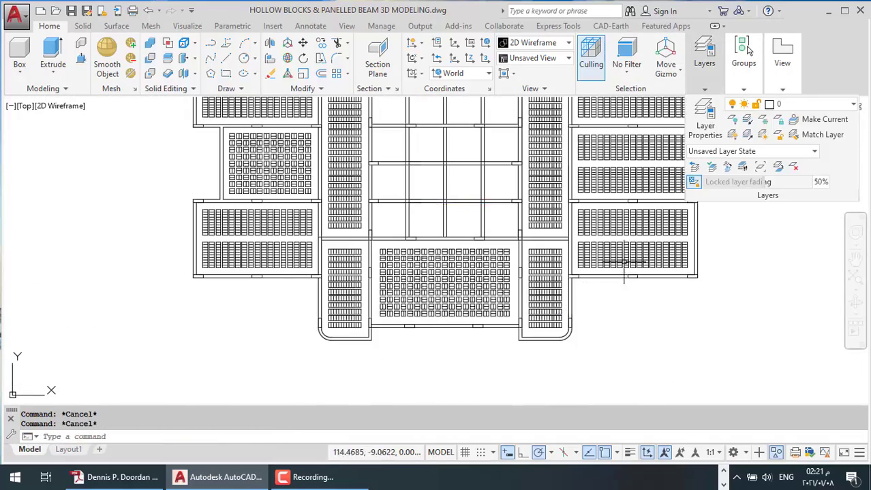
pyautogui.scroll(-3, 481, 203)
pyautogui.scroll(2, 443, 282)
pyautogui.scroll(3, 464, 275)
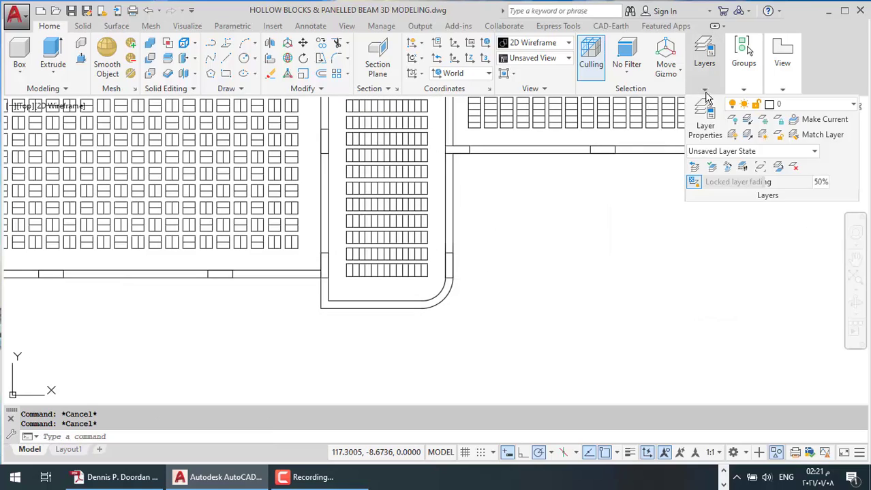
pyautogui.click(456, 247)
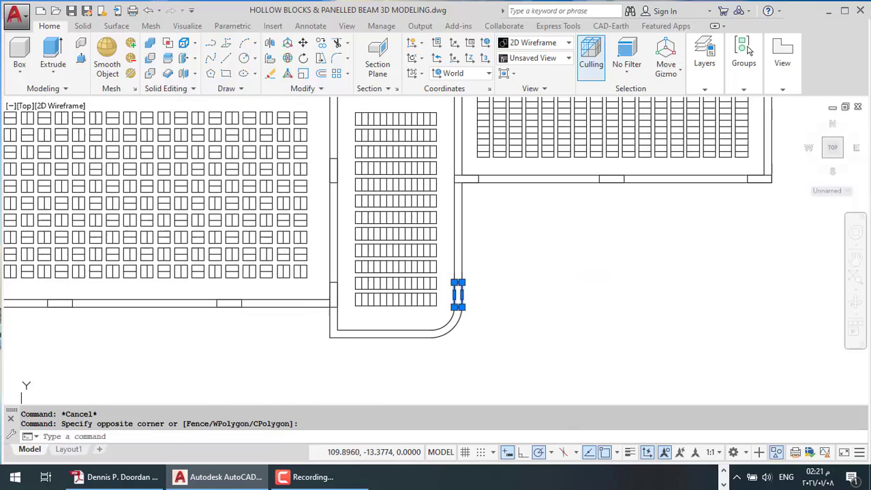
pyautogui.click(762, 120)
pyautogui.scroll(-5, 423, 249)
# Step: Cancel the layer freeze and take a trial DIST height measurement
pyautogui.press('Escape')
pyautogui.press('Escape')
pyautogui.scroll(4, 681, 391)
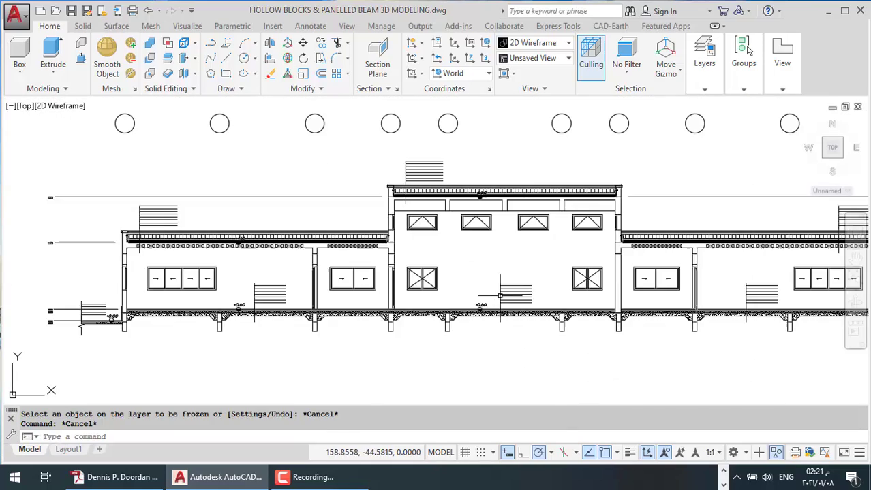
pyautogui.scroll(2, 509, 273)
pyautogui.scroll(2, 397, 150)
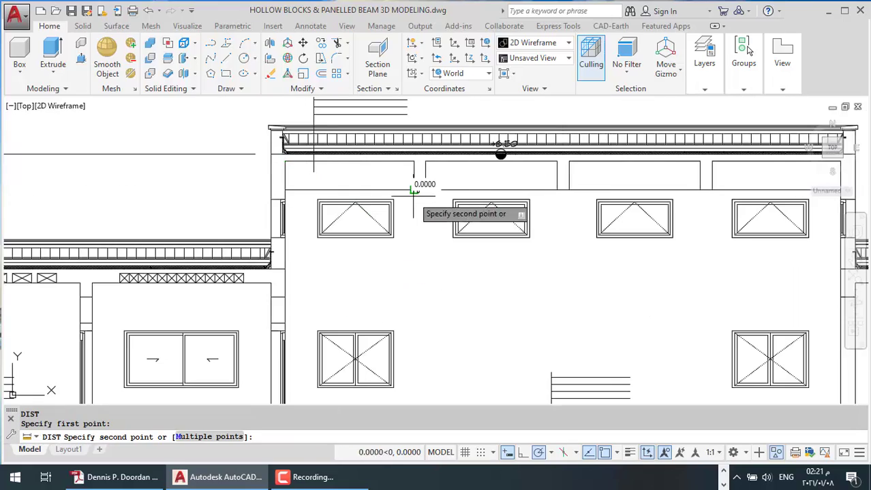
pyautogui.scroll(-2, 419, 211)
pyautogui.scroll(3, 417, 333)
pyautogui.press('Escape')
pyautogui.press('Escape')
pyautogui.scroll(2, 280, 374)
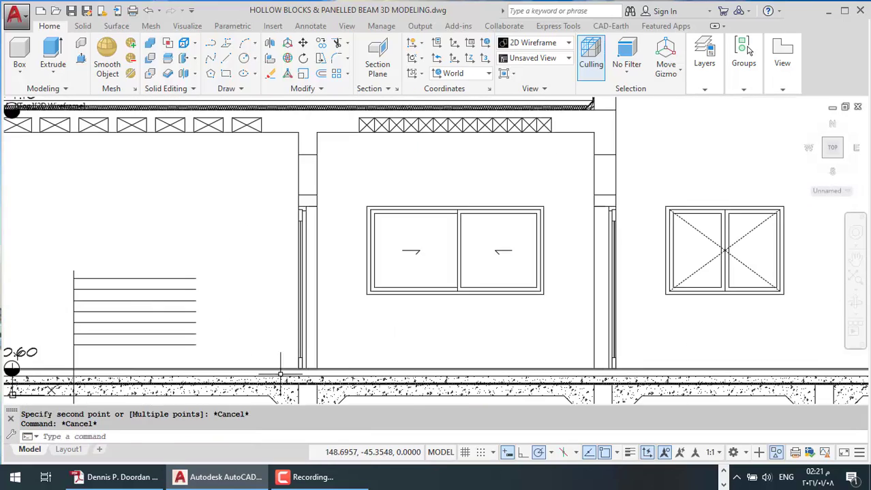
pyautogui.press('Escape')
pyautogui.scroll(-5, 316, 314)
# Step: Freeze the ELEV and AR-ELEV. layers by picking their objects with LAYFRZ
pyautogui.click(705, 89)
pyautogui.click(702, 121)
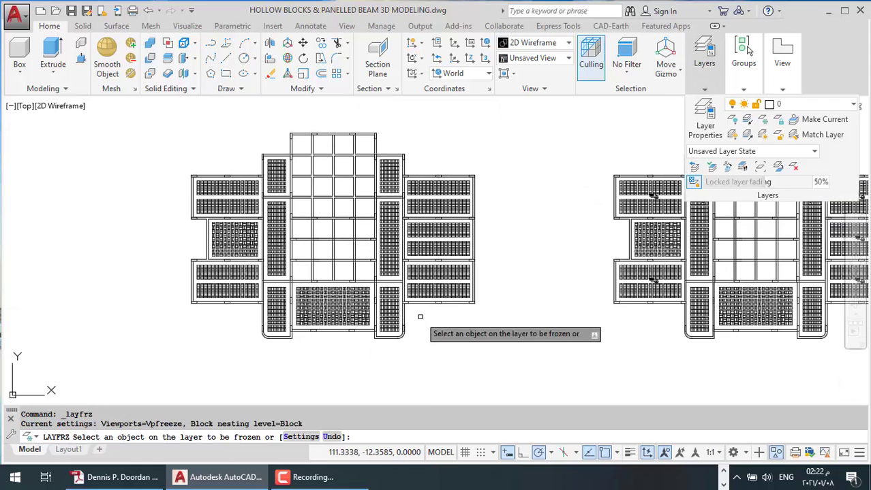
pyautogui.click(419, 303)
pyautogui.click(393, 281)
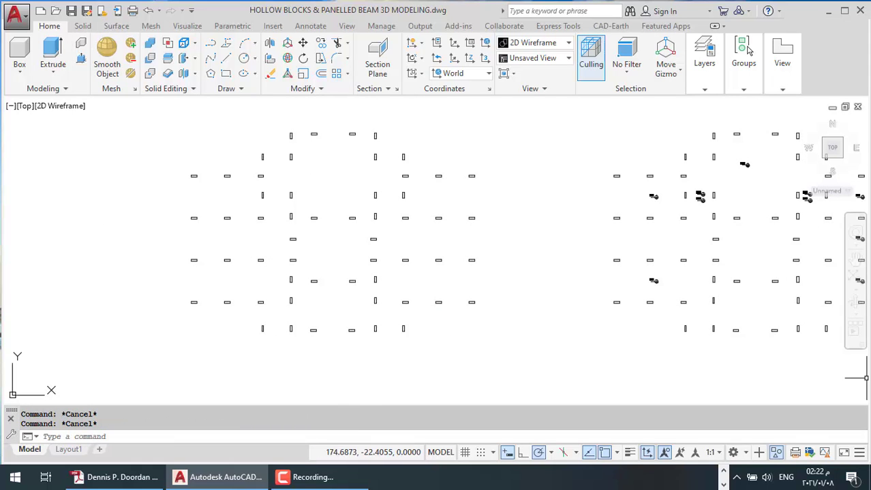
# Step: Orbit into 3D and extrude the inner column outlines into upright columns
pyautogui.keyDown('shift'); pyautogui.moveTo(334, 311); pyautogui.dragTo(521, 287, button='middle'); pyautogui.keyUp('shift')
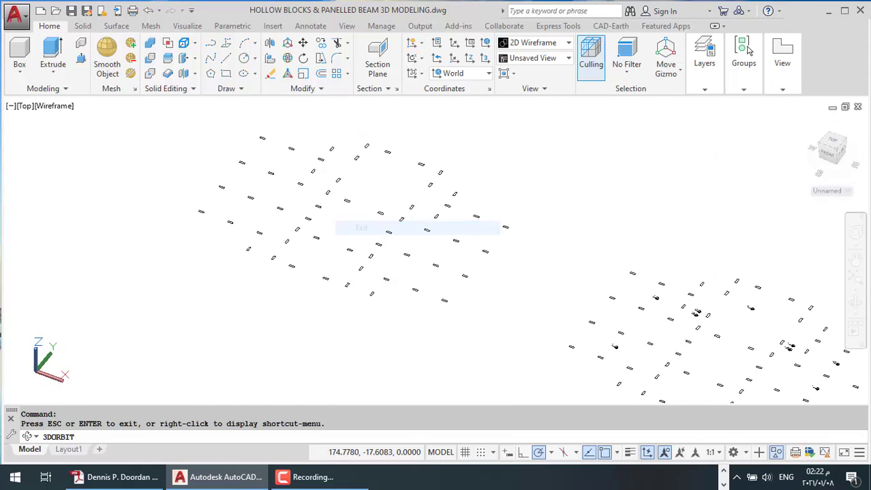
pyautogui.click(52, 55)
pyautogui.moveTo(463, 178); pyautogui.dragTo(409, 247)
pyautogui.click(329, 147)
pyautogui.click(217, 213)
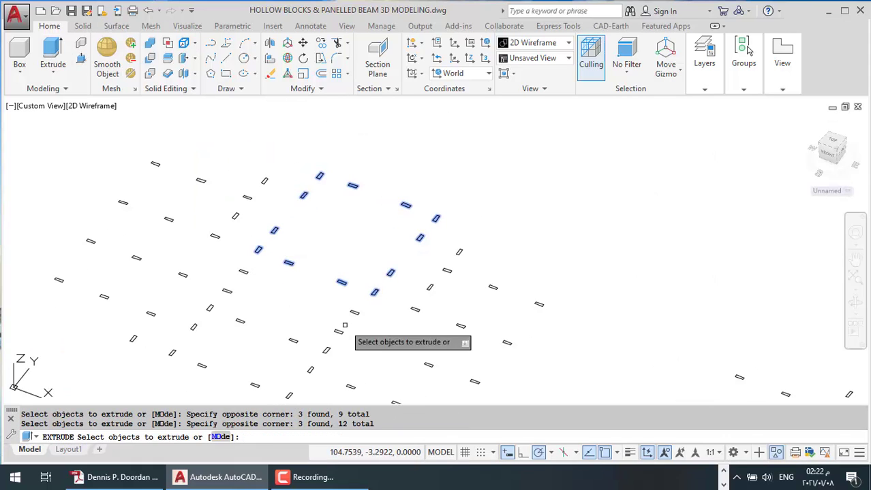
pyautogui.click(242, 263)
pyautogui.press('Return')
pyautogui.click(329, 144)
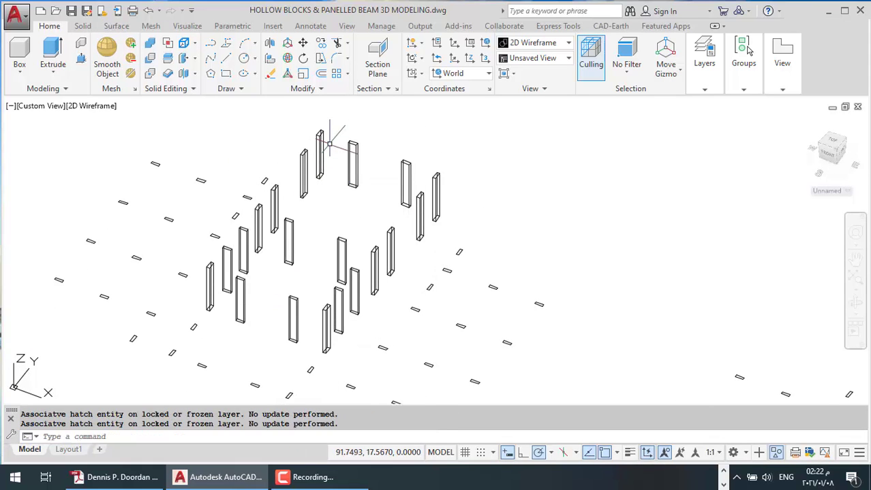
pyautogui.moveTo(332, 293); pyautogui.dragTo(370, 301, button='middle')
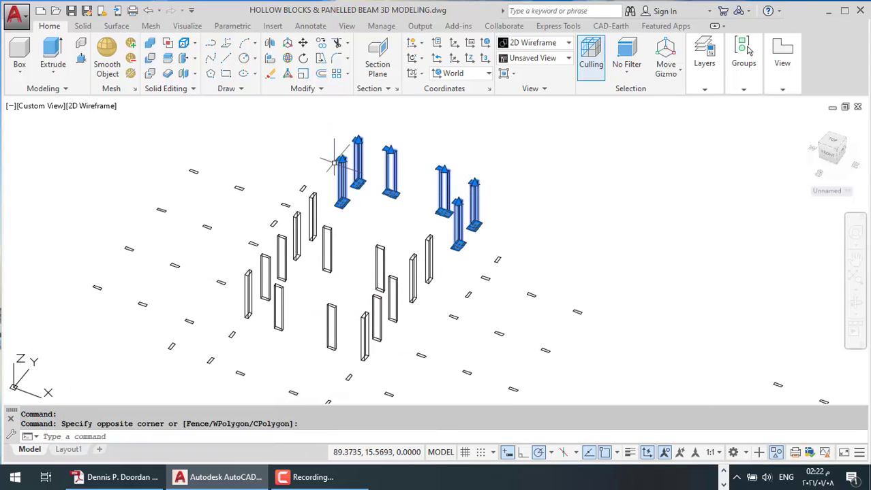
pyautogui.press('Escape')
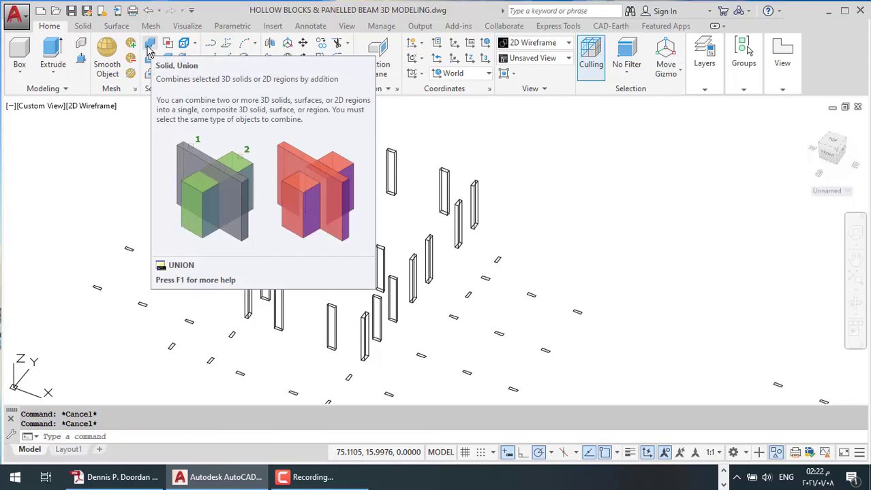
# Step: Select several new columns for UNION, then cancel the union
pyautogui.click(149, 43)
pyautogui.moveTo(486, 170); pyautogui.dragTo(307, 218)
pyautogui.click(297, 231)
pyautogui.click(278, 308)
pyautogui.click(327, 259)
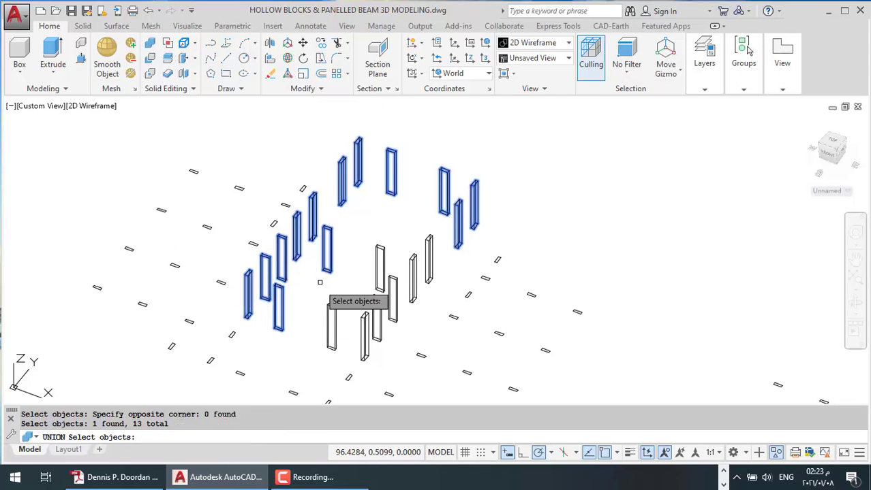
pyautogui.press('Return')
pyautogui.press('Escape')
pyautogui.press('Escape')
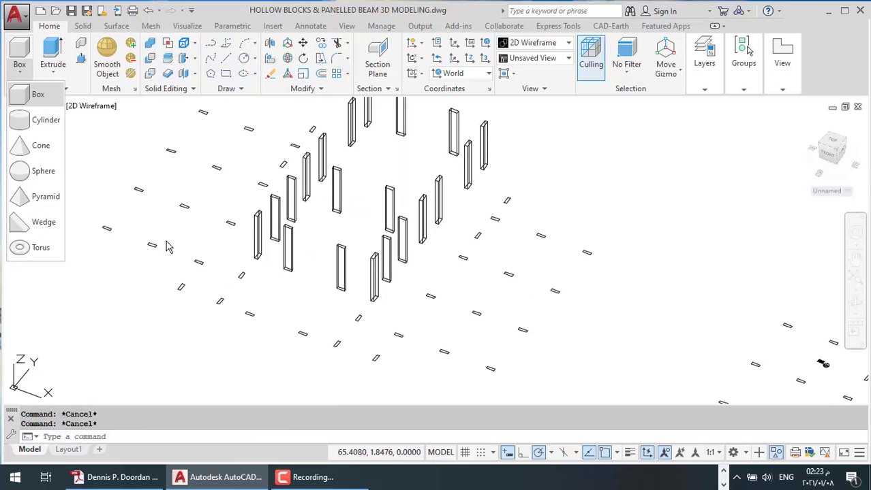
pyautogui.scroll(5, 76, 173)
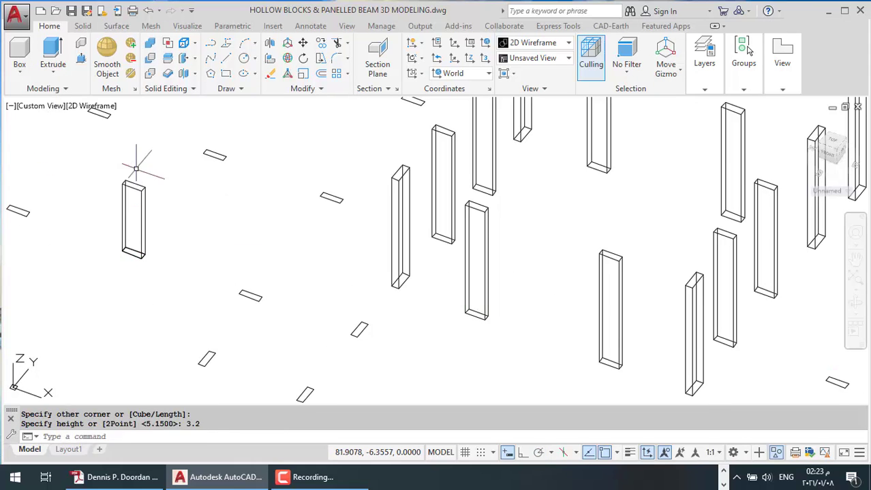
# Step: Try EXTRUDE and PRESSPULL on one flat rectangle, undoing both trials
pyautogui.click(53, 61)
pyautogui.click(136, 251)
pyautogui.press('Return')
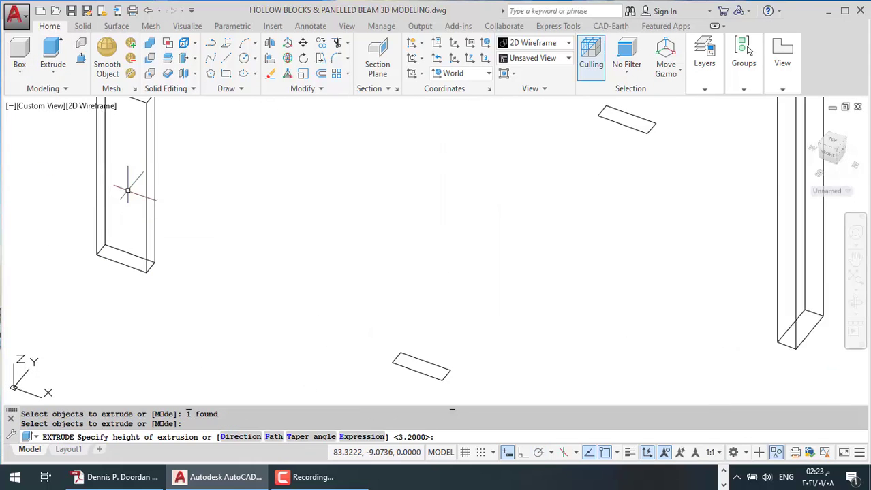
pyautogui.hotkey('ctrl', 'z')
pyautogui.scroll(3, 134, 252)
pyautogui.hotkey('ctrl', 'shift', 'e')
pyautogui.click(134, 252)
pyautogui.hotkey('ctrl', 'z')
pyautogui.scroll(-5, 237, 252)
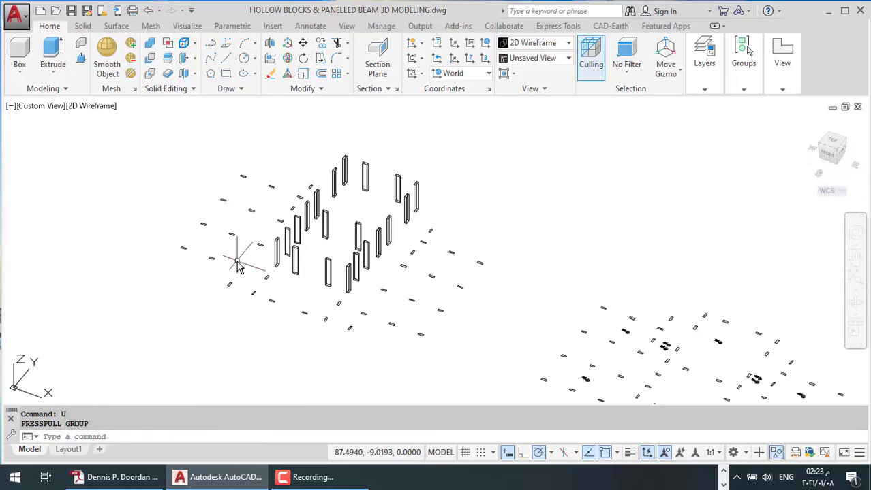
# Step: Extrude the left group and right-hand column outlines with EXT into columns
pyautogui.write('ext')
pyautogui.press('Return')
pyautogui.moveTo(347, 129); pyautogui.dragTo(186, 244)
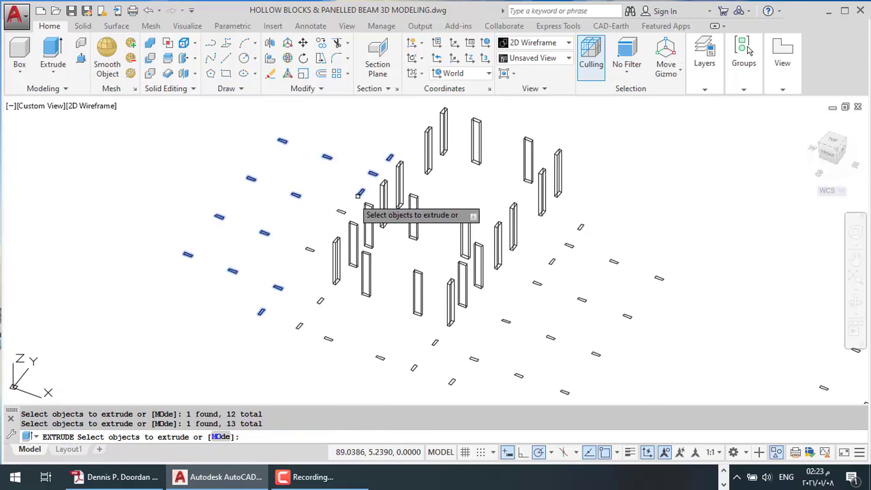
pyautogui.click(341, 211)
pyautogui.moveTo(300, 244); pyautogui.dragTo(285, 203, button='middle')
pyautogui.click(641, 340)
pyautogui.click(476, 368)
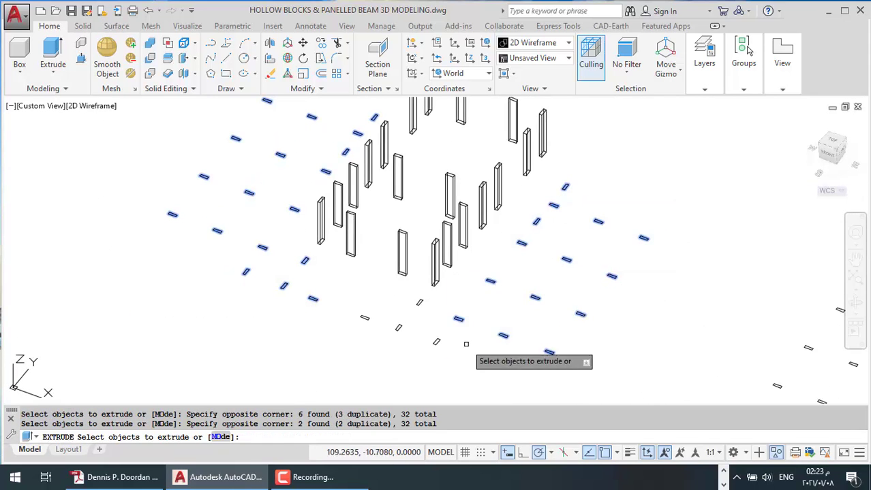
pyautogui.press('Return')
pyautogui.press('Return')
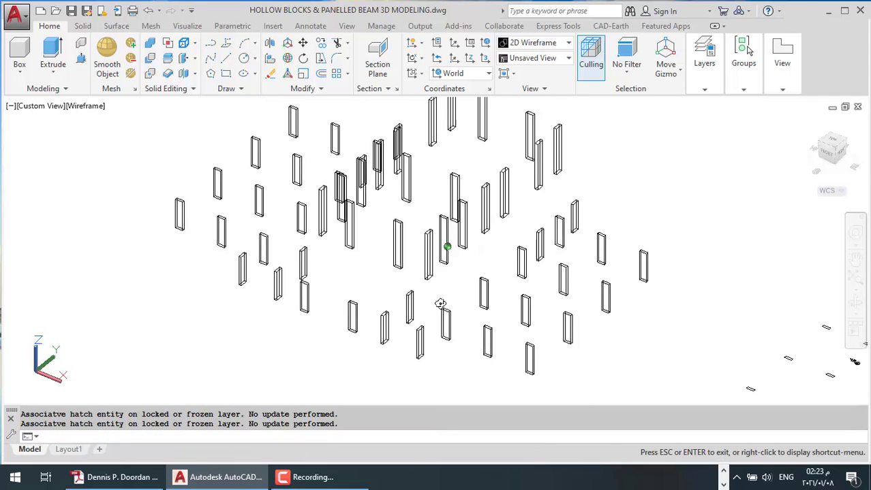
pyautogui.hotkey('ctrl', 'z')
pyautogui.press('Return')
# Step: Extrude the lower-right and lower-left column outlines into columns
pyautogui.click(610, 200)
pyautogui.click(477, 327)
pyautogui.click(511, 371)
pyautogui.click(417, 301)
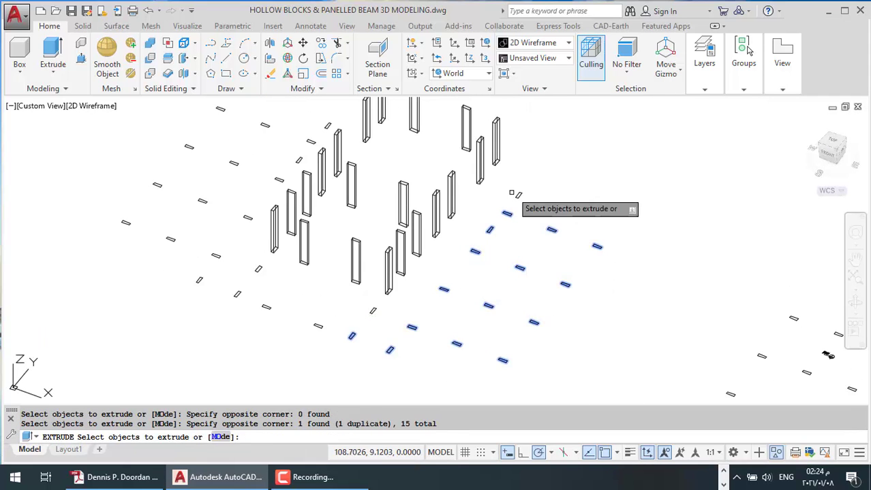
pyautogui.press('Return')
pyautogui.press('Return')
pyautogui.press('Return')
pyautogui.moveTo(234, 287); pyautogui.dragTo(242, 337, button='middle')
pyautogui.click(243, 312)
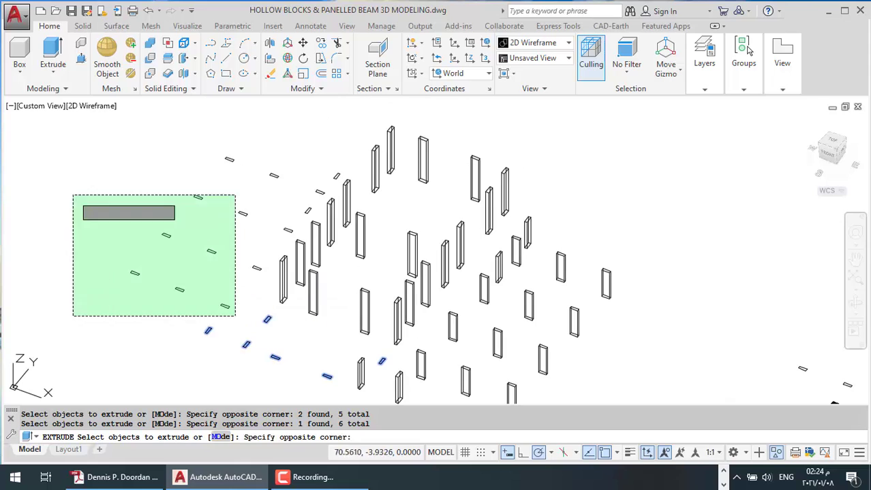
pyautogui.click(74, 195)
pyautogui.click(338, 180)
pyautogui.press('Return')
pyautogui.press('Return')
pyautogui.press('Escape')
pyautogui.press('Escape')
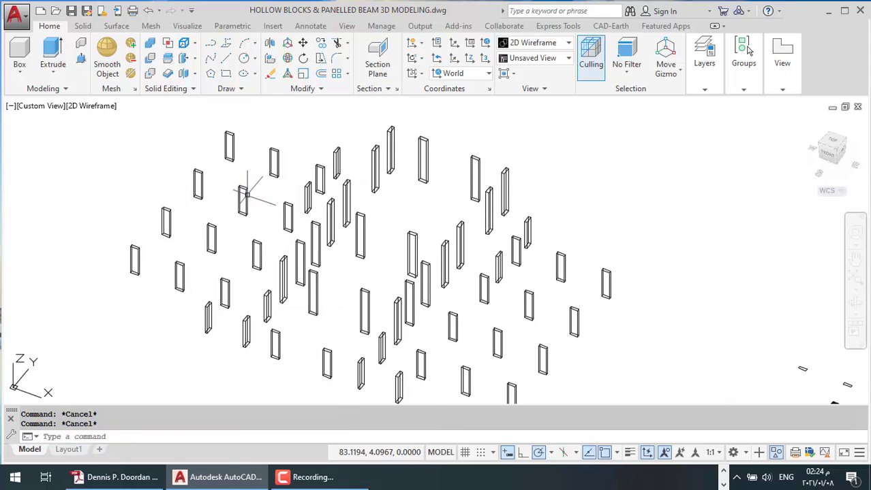
# Step: Cancel a union of the columns and restore hidden layers with Layer Previous
pyautogui.click(149, 44)
pyautogui.click(70, 125)
pyautogui.click(381, 358)
pyautogui.moveTo(204, 359); pyautogui.dragTo(618, 171)
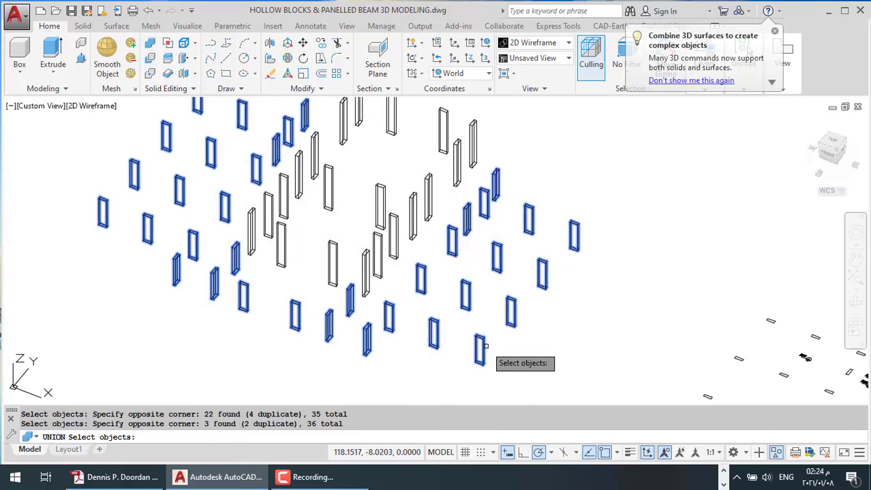
pyautogui.scroll(-2, 501, 327)
pyautogui.press('Escape')
pyautogui.press('Escape')
pyautogui.moveTo(501, 327); pyautogui.dragTo(502, 308, button='middle')
pyautogui.click(704, 55)
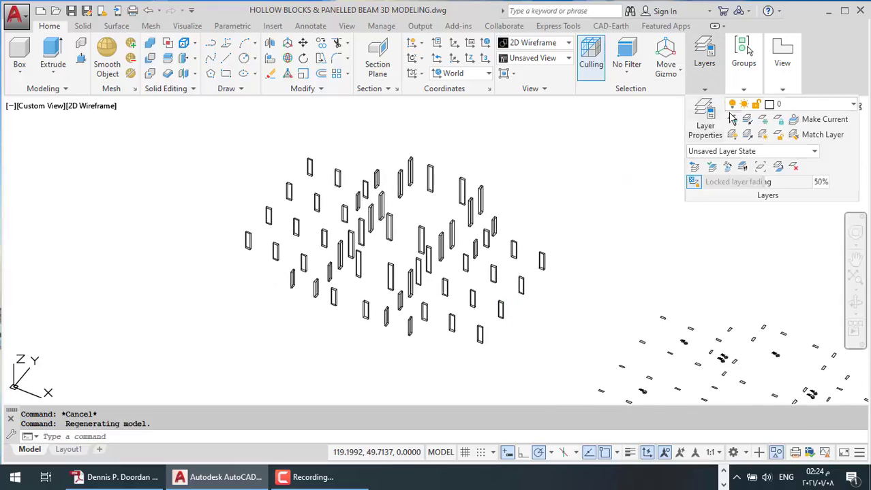
pyautogui.click(694, 167)
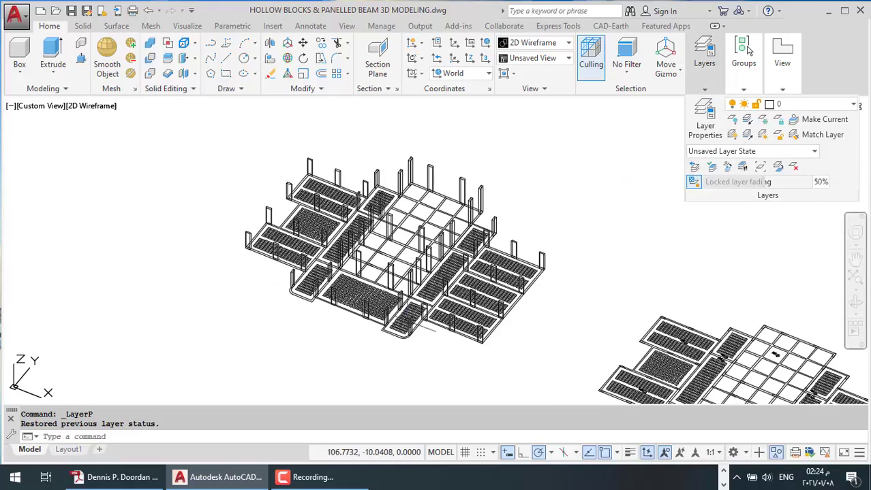
# Step: Select the columns and create layers 0-st-columns, 0-st-beams, 0-st-slab and 0-st-blocks in colour 160
pyautogui.scroll(5, 443, 321)
pyautogui.scroll(-2, 467, 311)
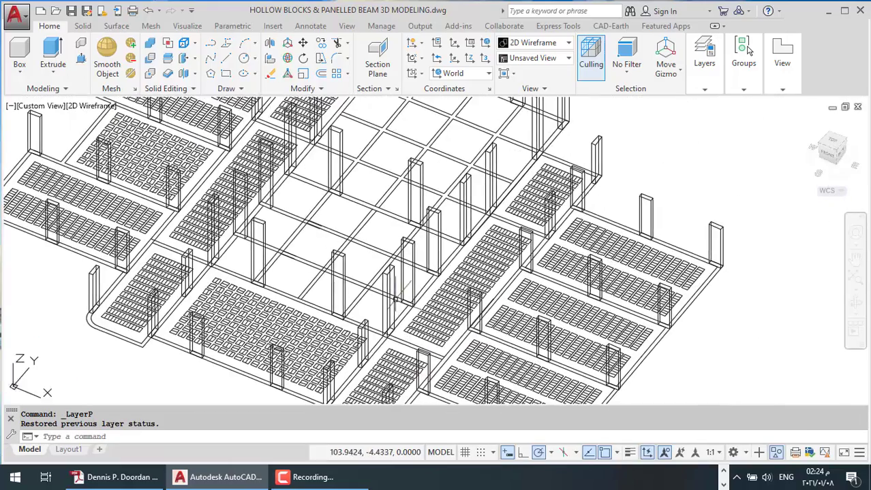
pyautogui.click(706, 87)
pyautogui.click(601, 152)
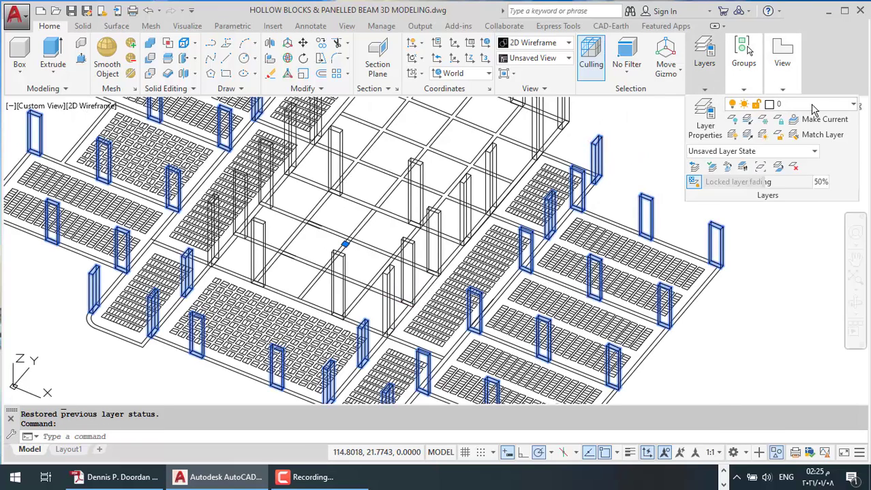
pyautogui.write('la')
pyautogui.press('Return')
pyautogui.hotkey('alt', 'n')
pyautogui.write('0-st-columns')
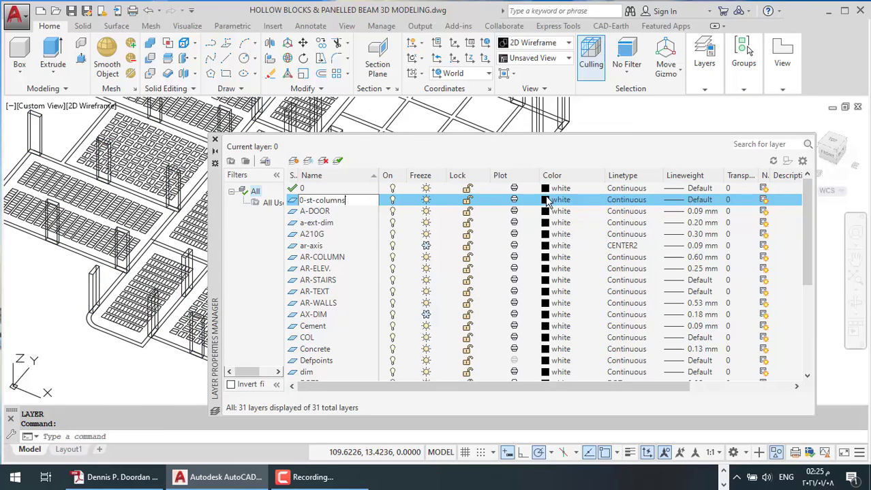
pyautogui.click(547, 200)
pyautogui.doubleClick(469, 196)
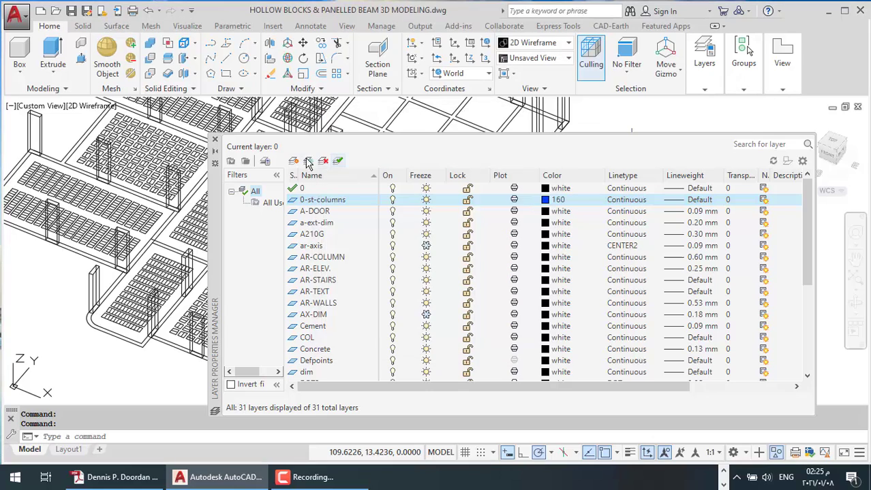
pyautogui.click(293, 161)
pyautogui.write('0-st-beams')
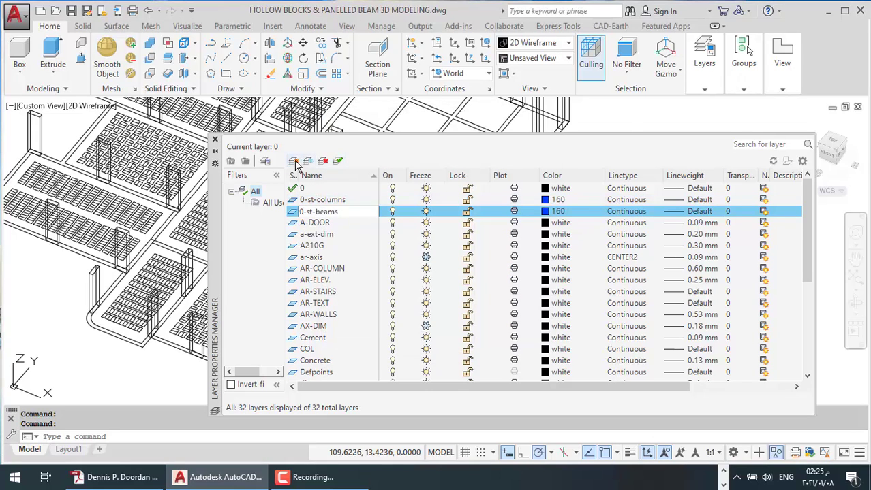
pyautogui.write('0-st-slab')
pyautogui.press('Return')
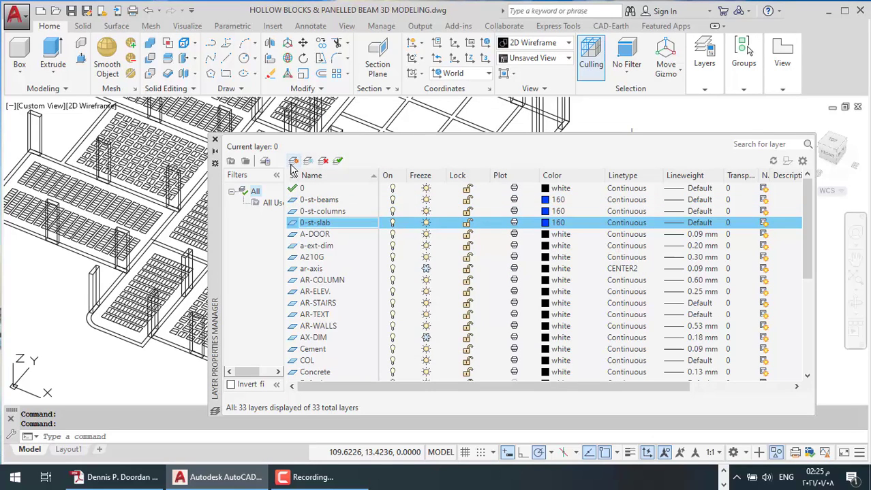
pyautogui.hotkey('alt', 'n')
pyautogui.write('0-st-blocks')
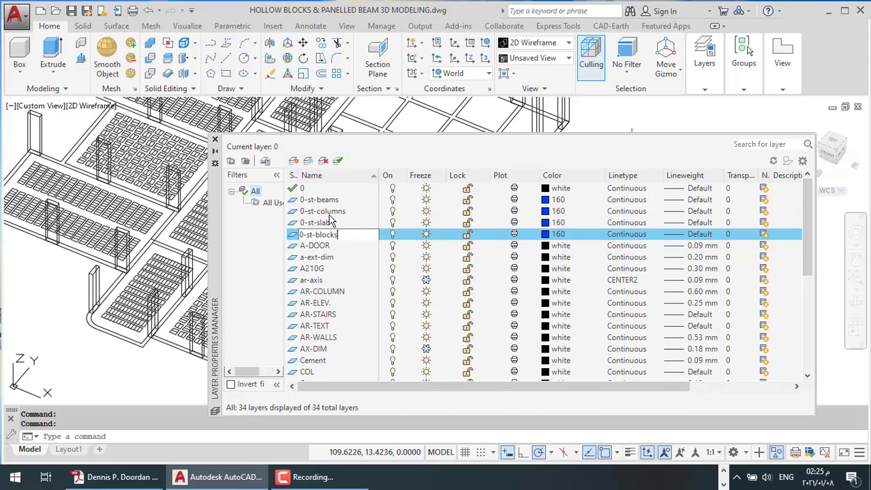
pyautogui.click(214, 140)
# Step: Move the selected columns onto the 0-st-columns layer
pyautogui.click(705, 55)
pyautogui.click(784, 110)
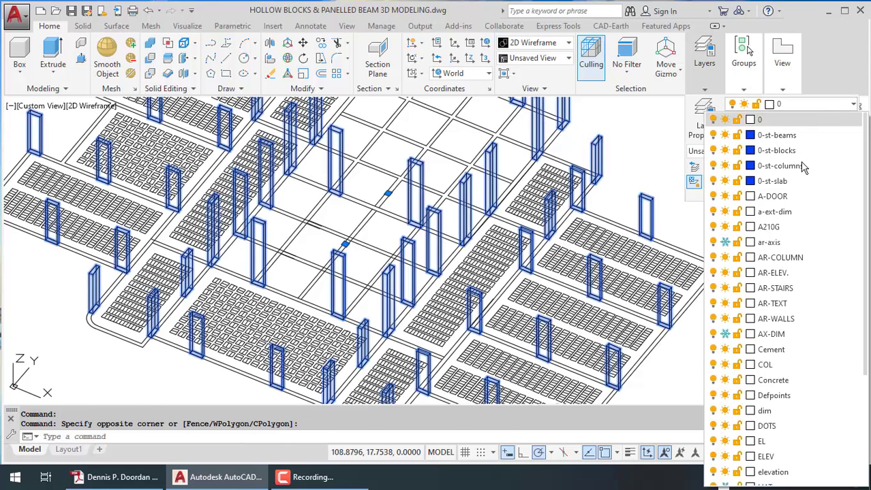
pyautogui.press('Escape')
pyautogui.press('Escape')
# Step: Freeze the columns' layer by picking a column, hiding all columns
pyautogui.scroll(3, 565, 245)
pyautogui.click(704, 55)
pyautogui.click(728, 117)
pyautogui.click(600, 232)
pyautogui.press('Escape')
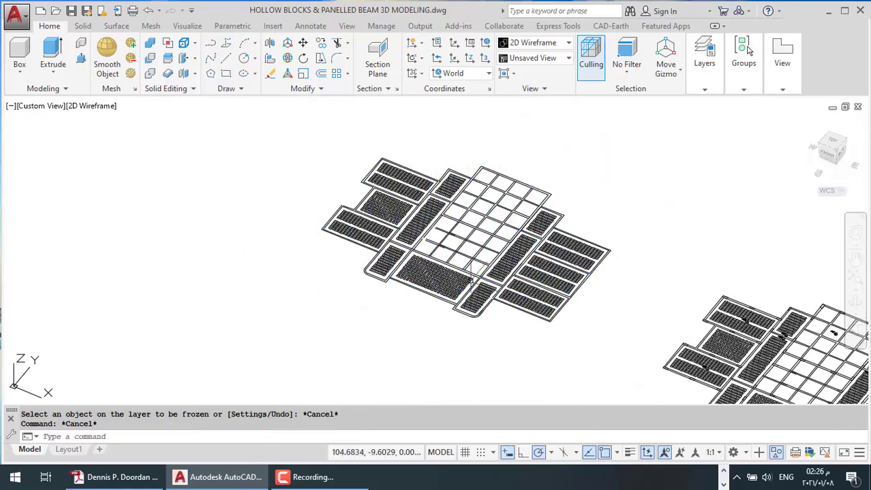
pyautogui.scroll(3, 322, 255)
# Step: Trim the crossing beam grid lines at their intersections
pyautogui.scroll(3, 356, 214)
pyautogui.write('e')
pyautogui.scroll(-4, 410, 204)
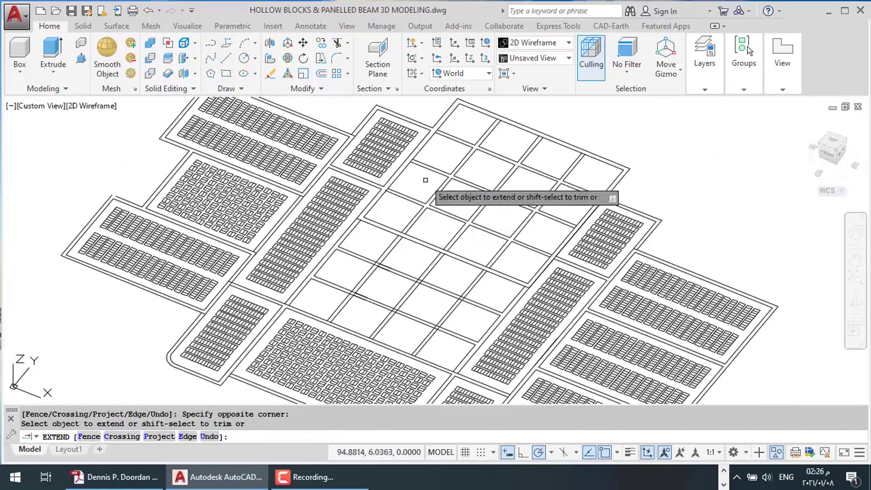
pyautogui.scroll(3, 498, 284)
pyautogui.scroll(-2, 531, 259)
pyautogui.write('tr')
pyautogui.press('Return')
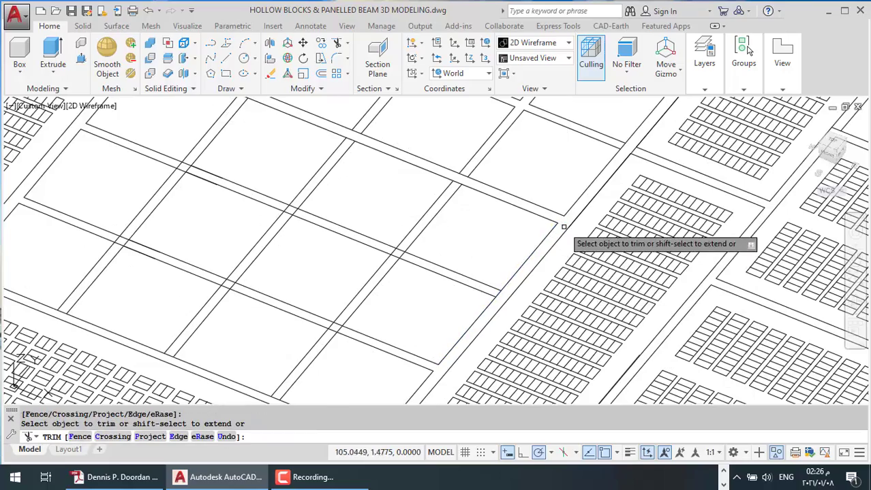
pyautogui.scroll(-2, 272, 249)
pyautogui.scroll(1, 452, 207)
pyautogui.scroll(2, 466, 272)
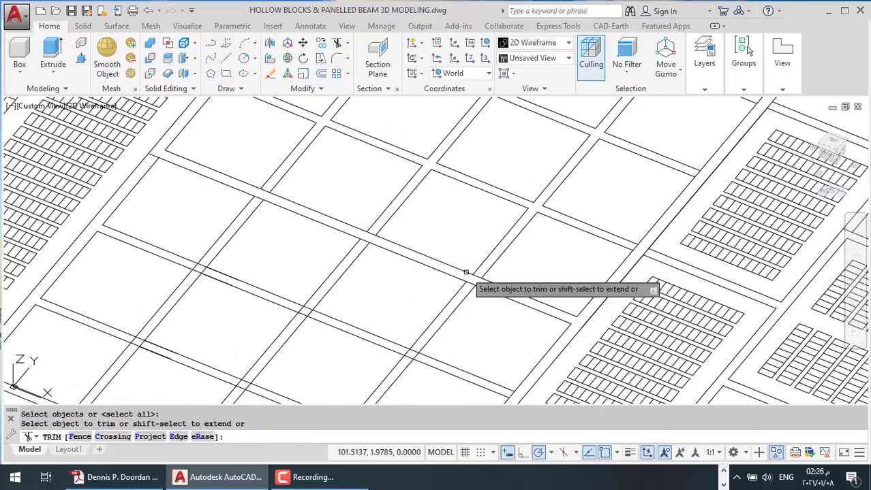
pyautogui.scroll(-2, 375, 230)
pyautogui.scroll(2, 447, 273)
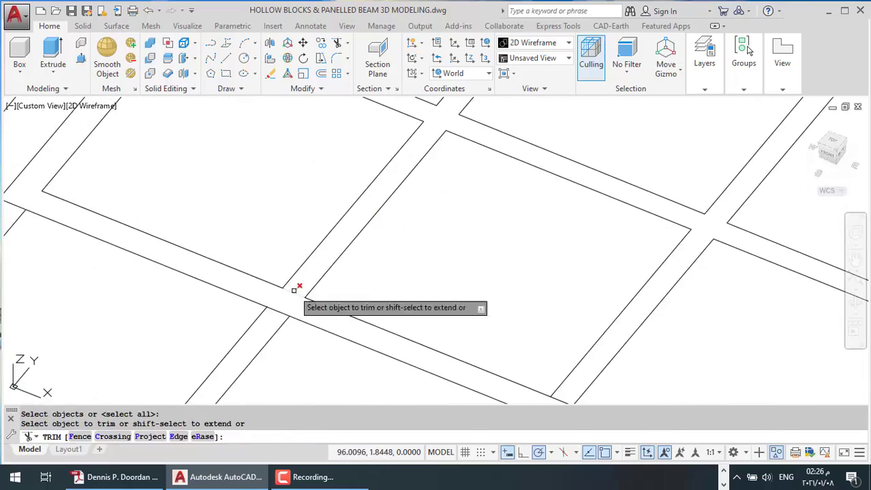
pyautogui.scroll(-2, 120, 218)
pyautogui.press('Escape')
pyautogui.press('Return')
pyautogui.scroll(4, 197, 217)
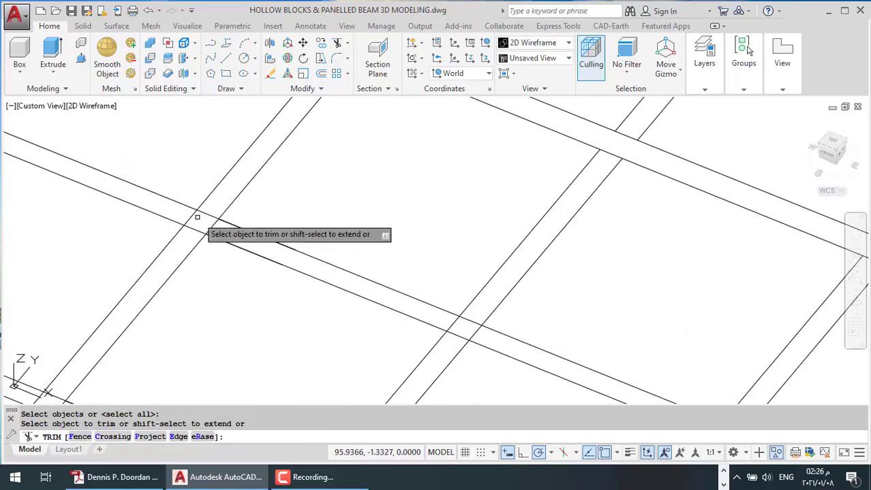
pyautogui.scroll(-2, 495, 294)
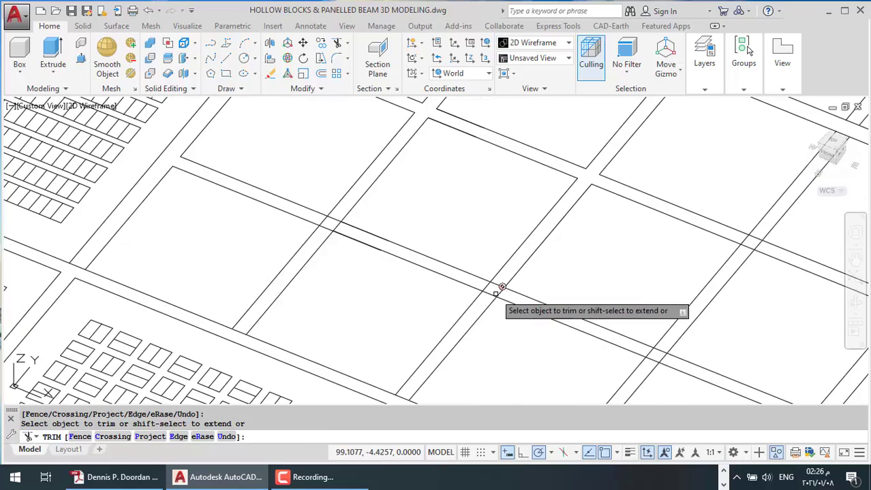
# Step: Finish trimming across the rest of the beam grid and extend the remaining lines to their boundaries
pyautogui.keyDown('shift'); pyautogui.moveTo(335, 226); pyautogui.dragTo(489, 261, button='middle'); pyautogui.keyUp('shift')
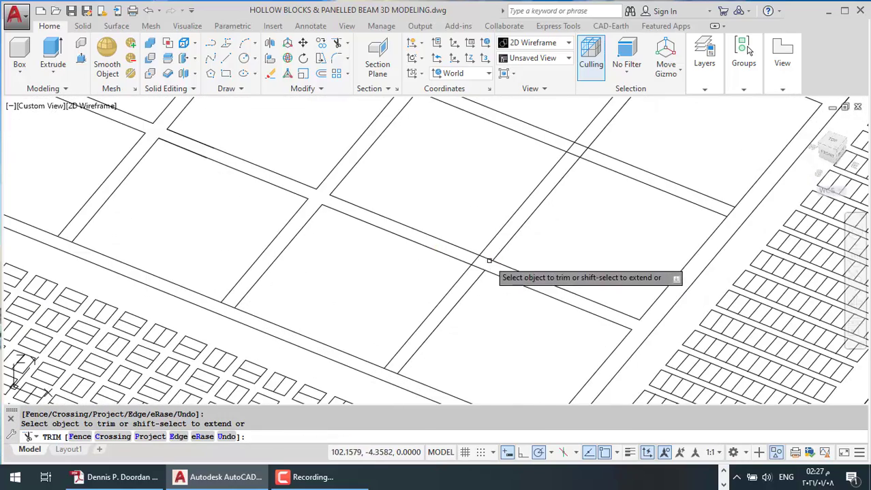
pyautogui.scroll(-3, 479, 206)
pyautogui.scroll(3, 462, 259)
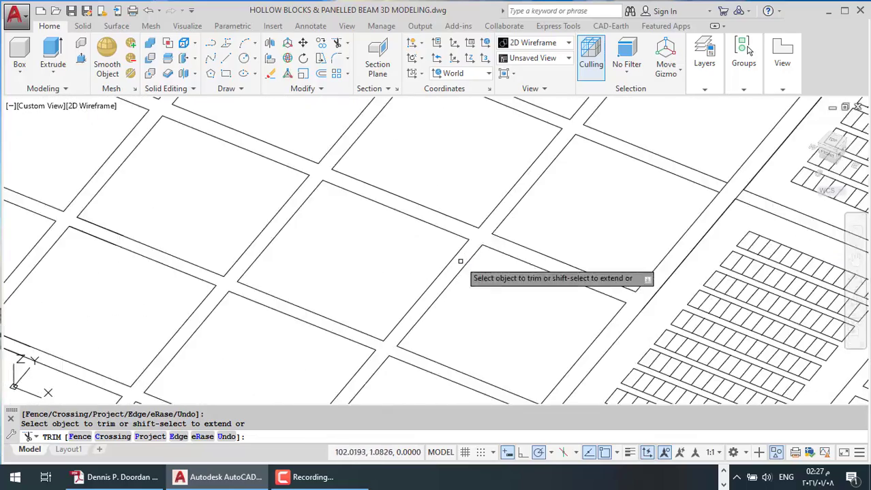
pyautogui.scroll(-3, 626, 199)
pyautogui.moveTo(627, 199); pyautogui.dragTo(515, 270, button='middle')
pyautogui.scroll(2, 516, 270)
pyautogui.scroll(-1, 515, 270)
pyautogui.scroll(2, 381, 264)
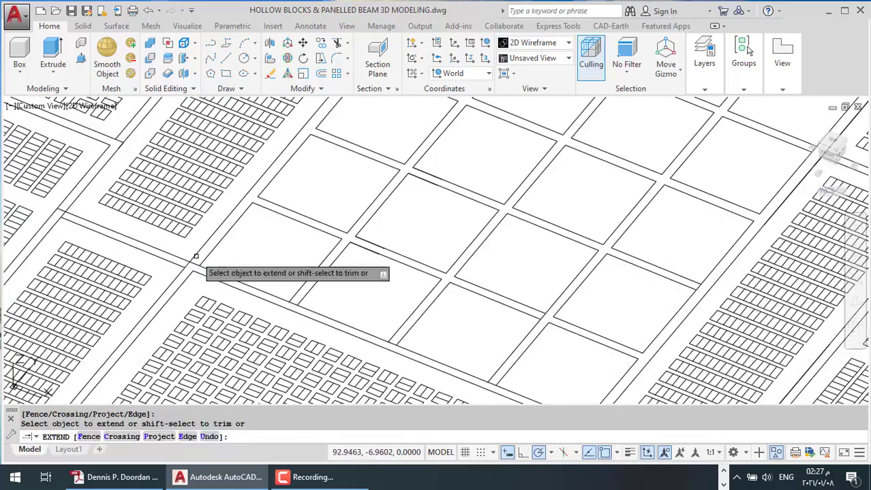
pyautogui.scroll(2, 244, 213)
pyautogui.scroll(-1, 491, 352)
pyautogui.press('Return')
pyautogui.scroll(3, 491, 352)
pyautogui.press('Return')
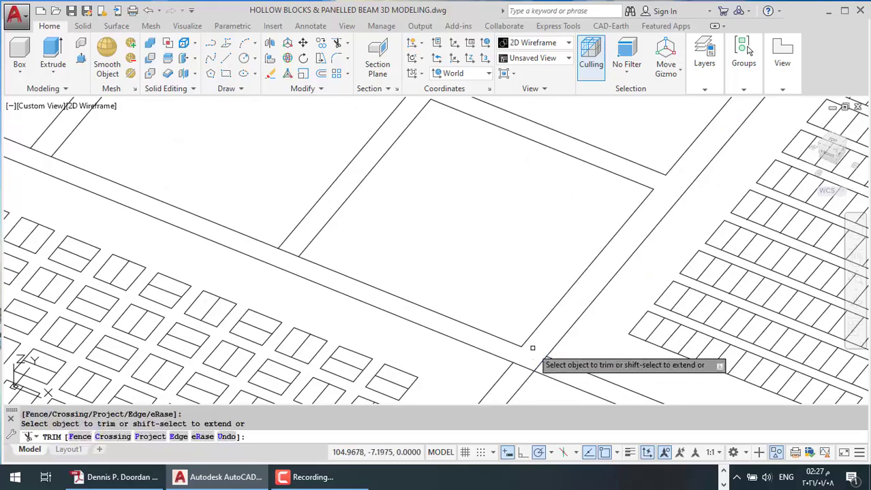
pyautogui.scroll(-3, 532, 348)
pyautogui.scroll(1, 477, 136)
pyautogui.press('Return')
pyautogui.press('Return')
pyautogui.scroll(2, 455, 224)
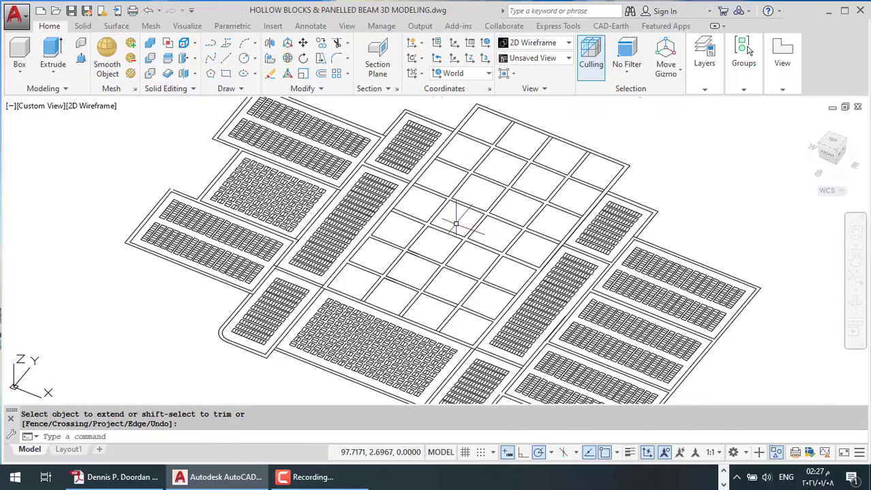
# Step: Measure the beam width with DIST, reading 0.6000
pyautogui.scroll(-3, 423, 298)
pyautogui.scroll(6, 270, 213)
pyautogui.press('Escape')
pyautogui.write('di')
pyautogui.press('Return')
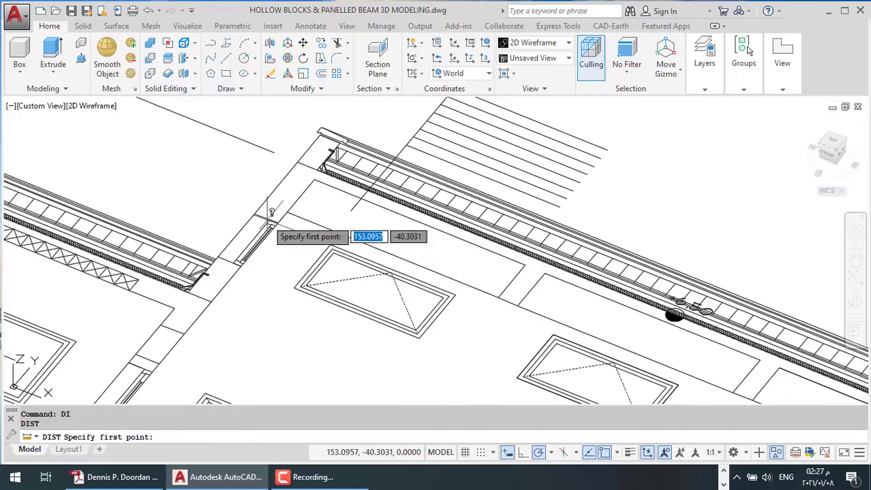
pyautogui.click(313, 178)
pyautogui.press('Return')
pyautogui.click(488, 273)
pyautogui.click(488, 293)
pyautogui.scroll(-5, 488, 293)
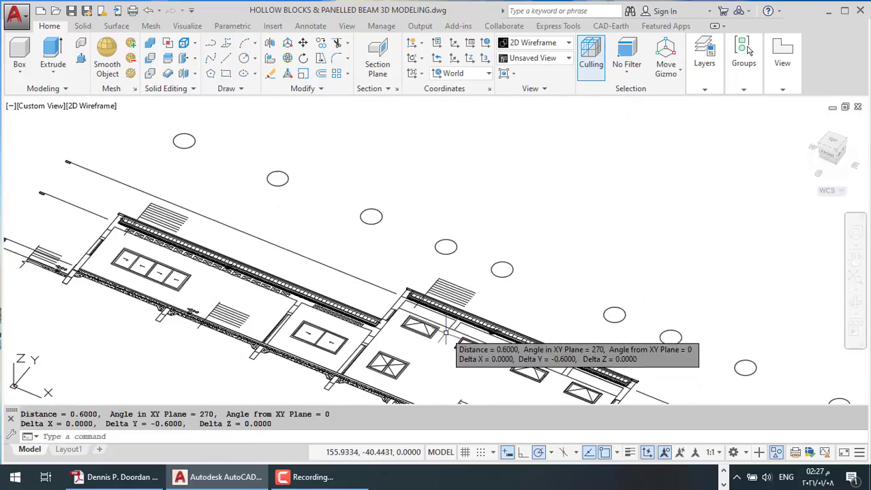
# Step: Attempt to press-pull the slab grid outline, cancelling each try
pyautogui.moveTo(381, 286)
pyautogui.mouseDown(button='middle')
pyautogui.moveTo(412, 228)
pyautogui.moveTo(407, 211)
pyautogui.mouseUp(button='middle')
pyautogui.scroll(3, 408, 218)
pyautogui.scroll(-3, 444, 250)
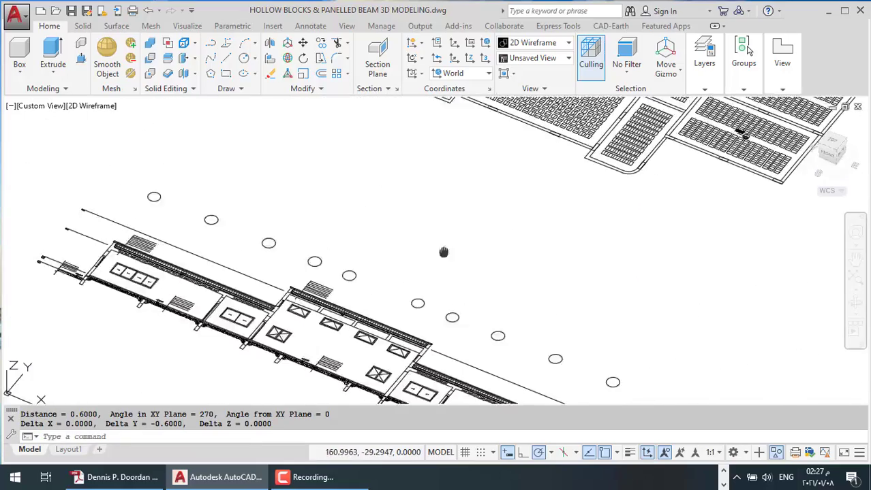
pyautogui.scroll(3, 383, 255)
pyautogui.scroll(-3, 383, 255)
pyautogui.scroll(2, 286, 204)
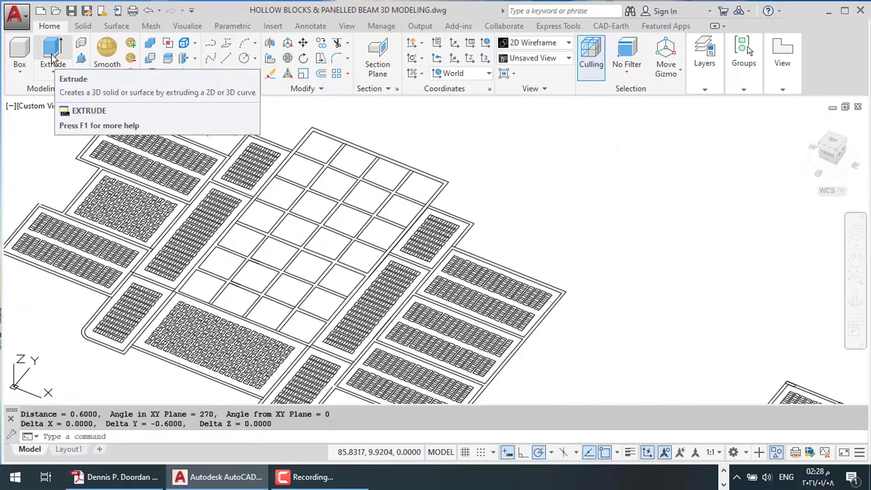
pyautogui.scroll(2, 434, 192)
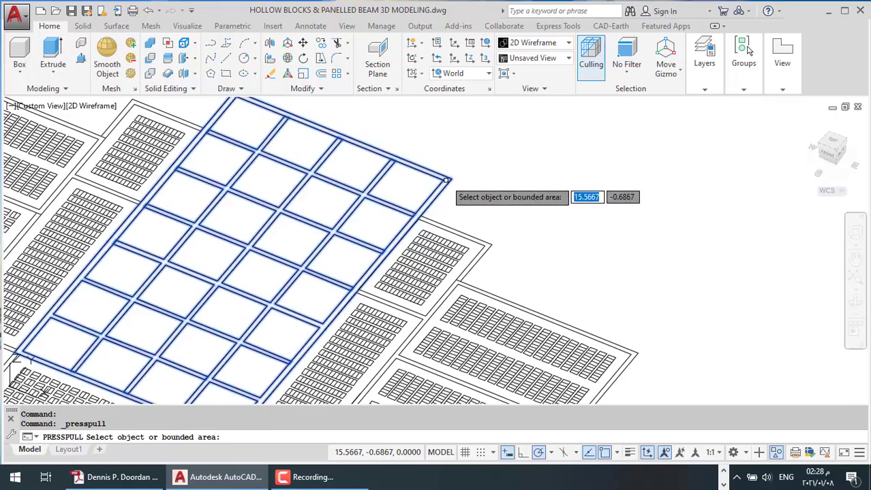
pyautogui.press('Escape')
pyautogui.press('Escape')
pyautogui.scroll(1, 379, 253)
pyautogui.write('ex')
pyautogui.press('Return')
pyautogui.scroll(-3, 405, 252)
pyautogui.click(80, 58)
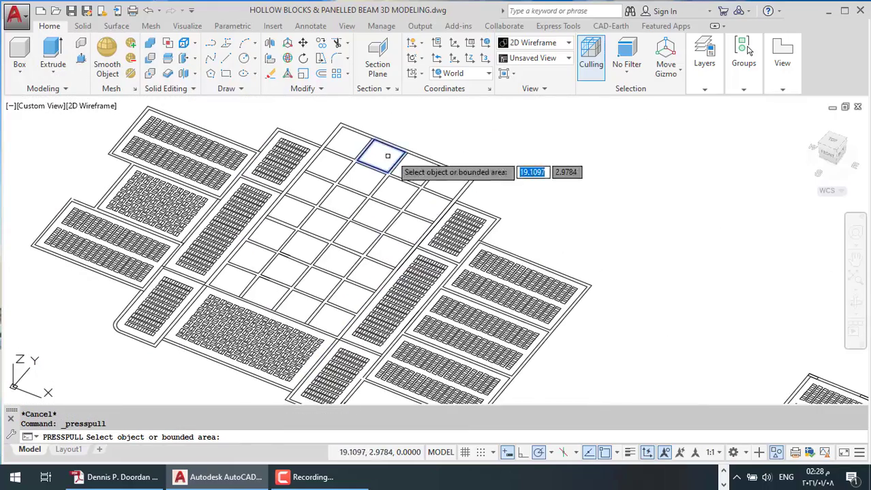
pyautogui.scroll(3, 436, 167)
pyautogui.press('Escape')
pyautogui.scroll(-1, 321, 275)
pyautogui.scroll(1, 159, 285)
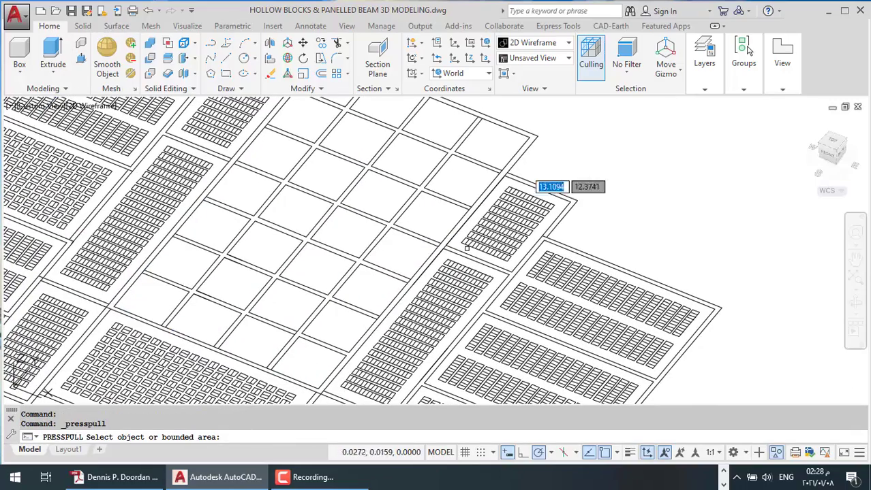
pyautogui.scroll(2, 530, 138)
pyautogui.scroll(-3, 492, 249)
pyautogui.click(492, 249)
pyautogui.scroll(3, 515, 239)
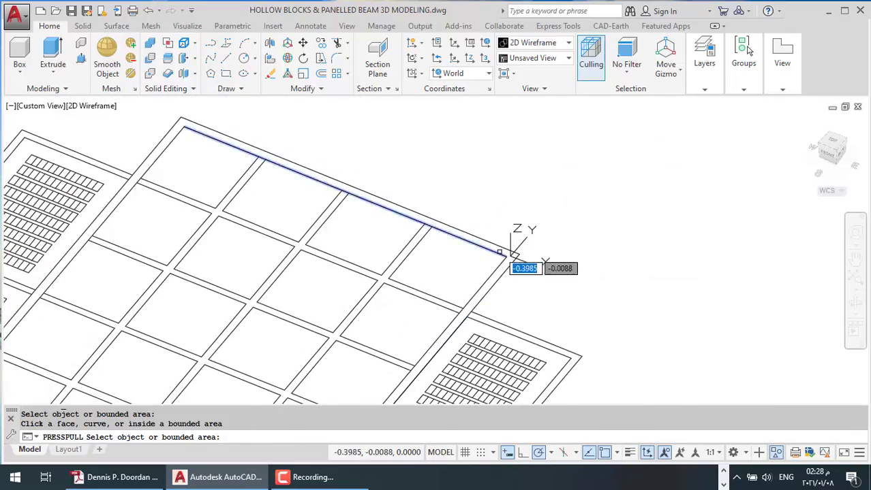
pyautogui.press('Escape')
pyautogui.press('Escape')
pyautogui.scroll(-2, 509, 215)
# Step: Start a rectangle at the beam grid's first corner
pyautogui.write('c')
pyautogui.press('Return')
pyautogui.scroll(2, 409, 273)
# Step: Draw the outer and inner outline rectangles of the beam grid
pyautogui.scroll(2, 307, 286)
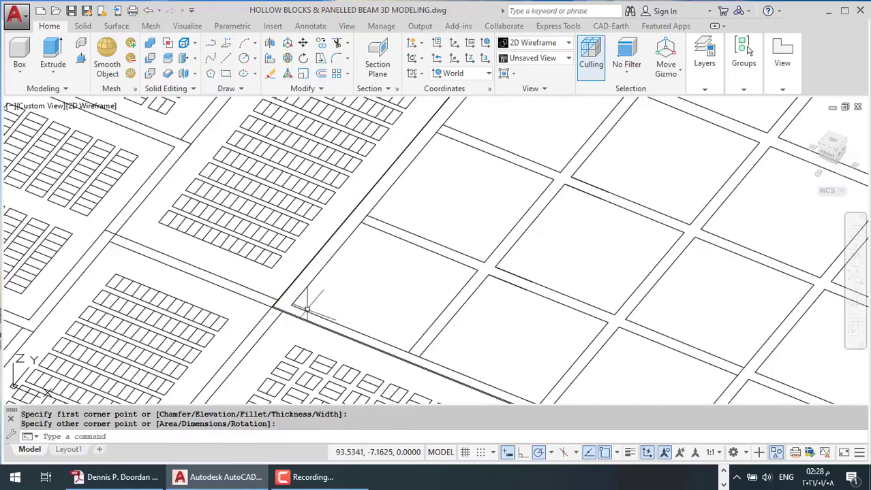
pyautogui.click(236, 274)
pyautogui.scroll(3, 236, 274)
pyautogui.click(396, 226)
pyautogui.press('Return')
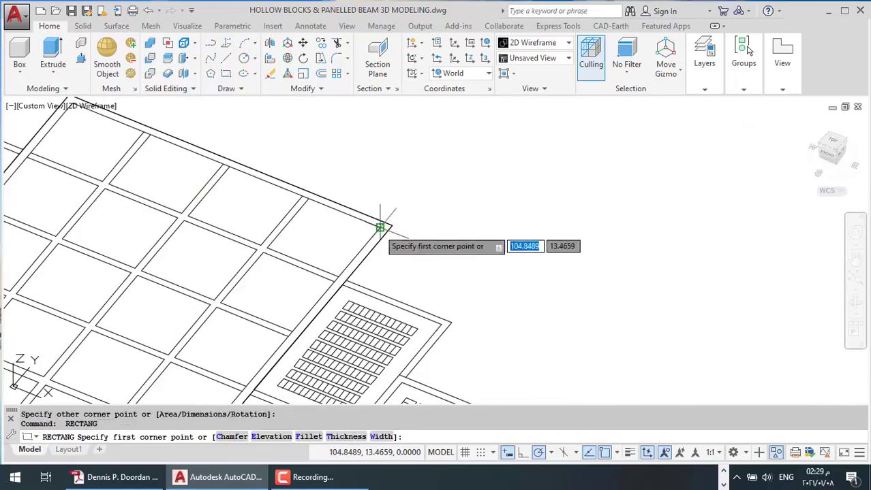
pyautogui.click(287, 253)
pyautogui.scroll(3, 308, 254)
pyautogui.click(309, 253)
# Step: Extrude the rectangles into solids and switch to the Conceptual visual style
pyautogui.click(272, 192)
pyautogui.press('Return')
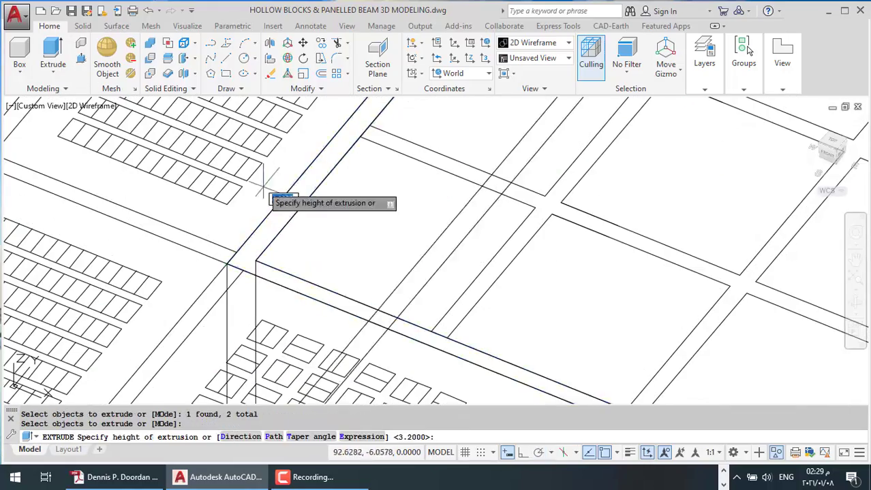
pyautogui.scroll(-3, 340, 195)
pyautogui.press('Escape')
pyautogui.press('Escape')
pyautogui.scroll(2, 447, 194)
pyautogui.click(536, 43)
pyautogui.click(565, 75)
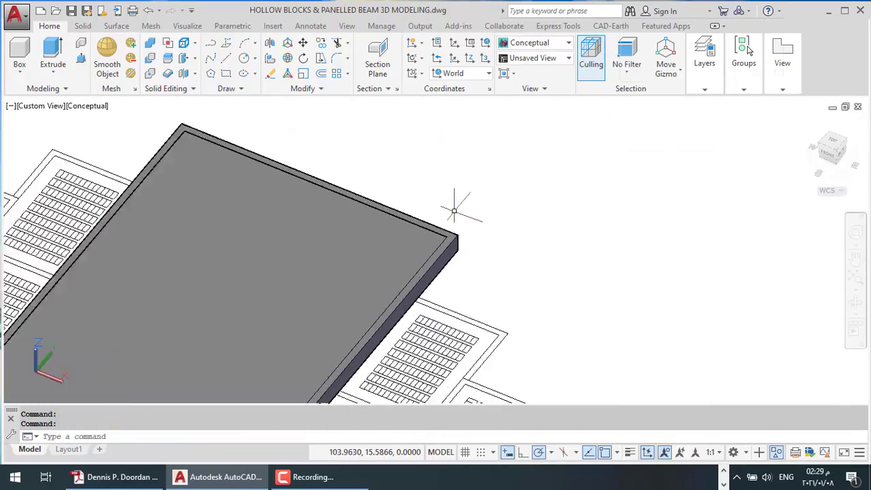
# Step: Subtract the inner solid from the outer one, leaving a hollow perimeter beam
pyautogui.click(423, 226)
pyautogui.press('Return')
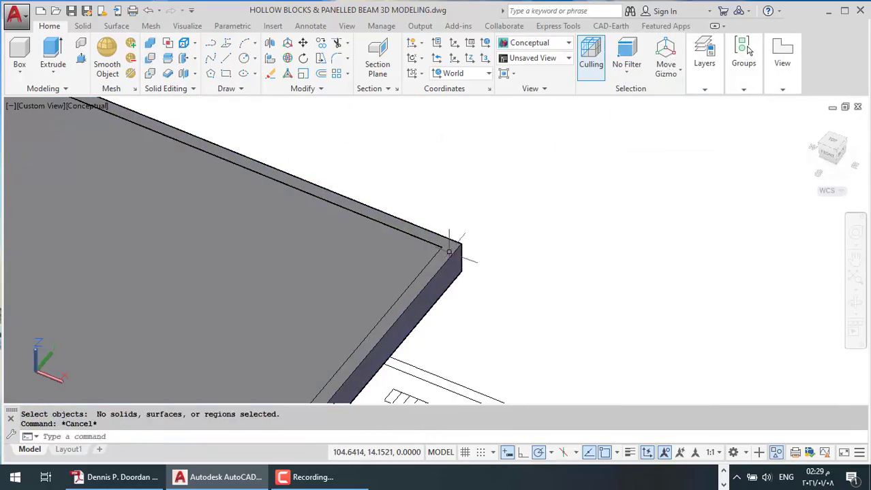
pyautogui.click(408, 273)
pyautogui.press('Return')
pyautogui.scroll(-3, 408, 272)
pyautogui.scroll(3, 408, 272)
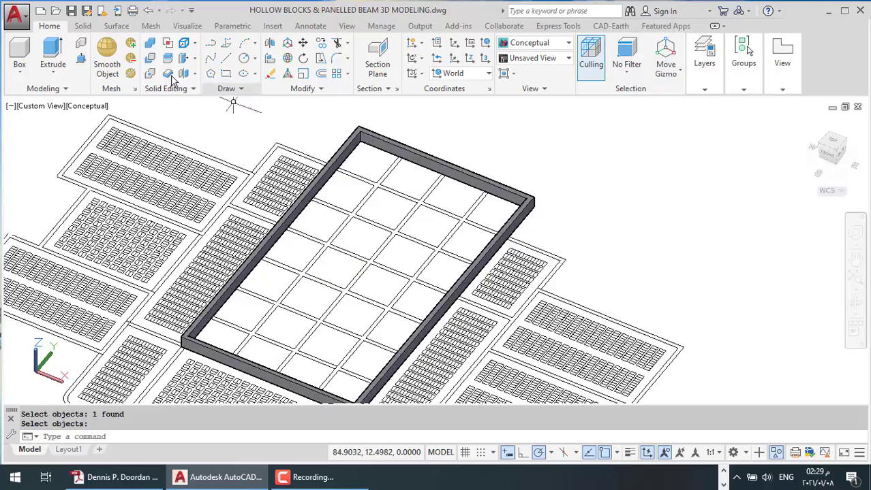
# Step: Try press-pulling a grid area and trimming, cancelling each attempt
pyautogui.hotkey('ctrl', 'shift', 'e')
pyautogui.click(368, 259)
pyautogui.press('Escape')
pyautogui.press('Return')
pyautogui.scroll(2, 389, 194)
pyautogui.press('Escape')
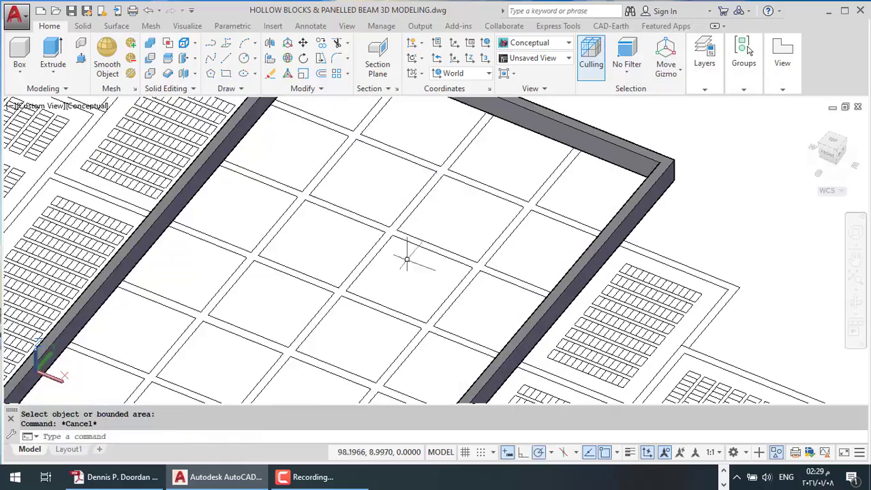
pyautogui.scroll(3, 404, 252)
pyautogui.write('tr')
pyautogui.press('Return')
pyautogui.scroll(-3, 300, 320)
pyautogui.press('Escape')
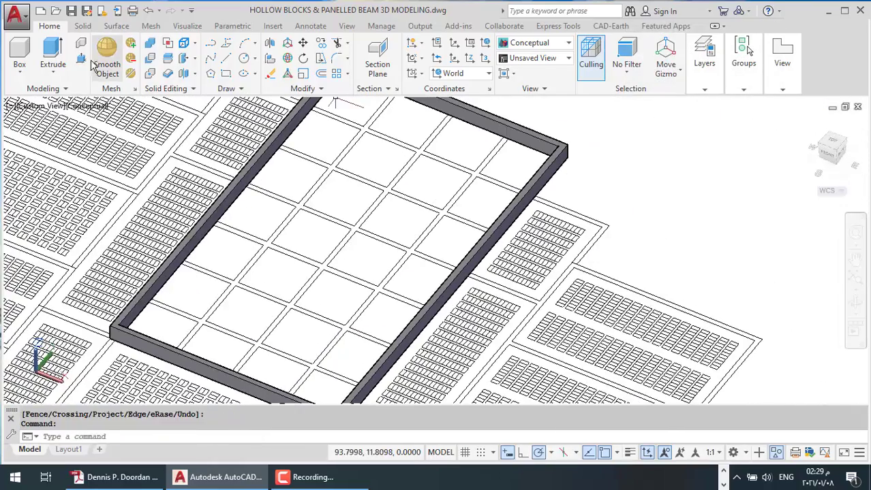
pyautogui.hotkey('ctrl', 'shift', 'e')
pyautogui.scroll(3, 371, 258)
pyautogui.scroll(2, 337, 210)
pyautogui.scroll(-2, 333, 281)
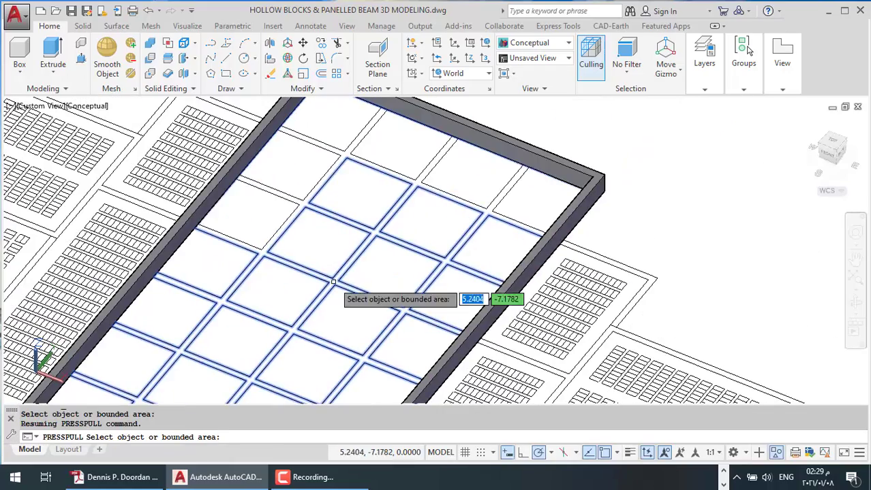
# Step: Press-pull the interior beam grid strips up 4 units
pyautogui.click(344, 154)
pyautogui.press('Escape')
pyautogui.scroll(-2, 331, 220)
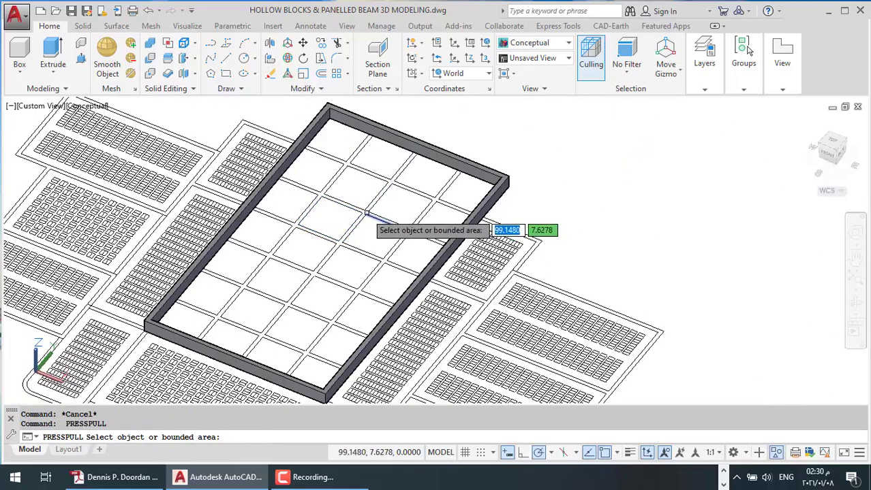
pyautogui.keyDown('shift'); pyautogui.moveTo(339, 342); pyautogui.dragTo(297, 379, button='middle'); pyautogui.keyUp('shift')
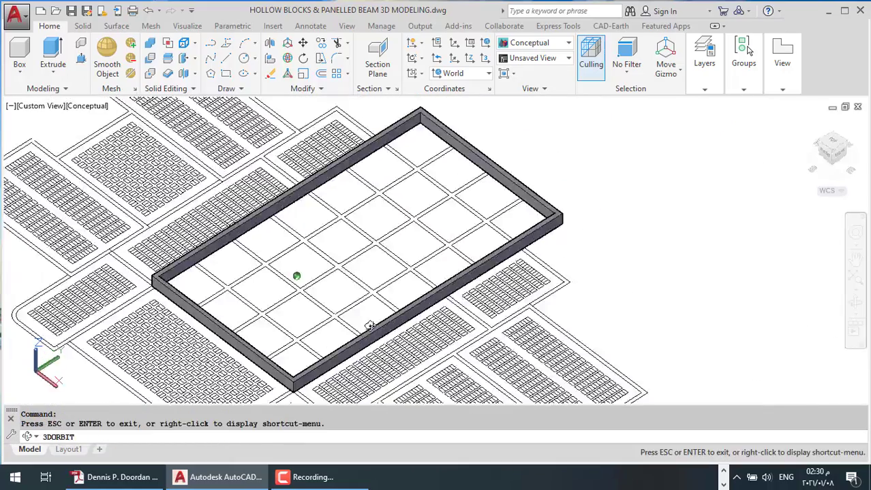
pyautogui.click(349, 263)
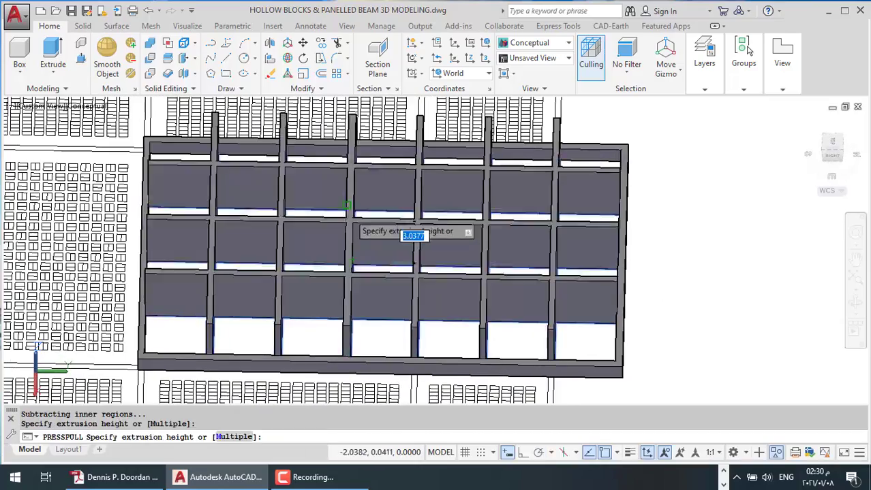
pyautogui.write('4')
pyautogui.press('Return')
pyautogui.press('Escape')
pyautogui.moveTo(349, 262)
pyautogui.keyDown('shift'); pyautogui.mouseDown(button='middle')
pyautogui.moveTo(477, 225)
pyautogui.moveTo(489, 277)
pyautogui.mouseUp(button='middle'); pyautogui.keyUp('shift')
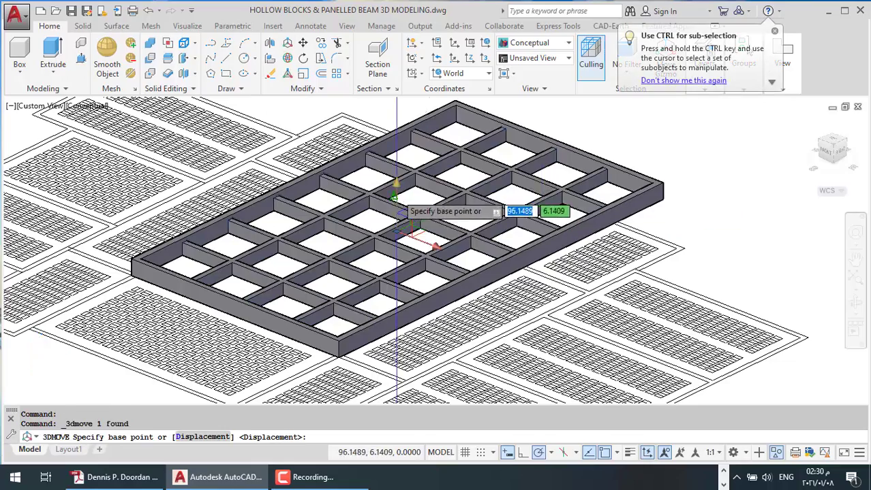
# Step: Use 3DMOVE to lift the beam grid frame 5.15 units upward
pyautogui.click(392, 205)
pyautogui.press('Escape')
pyautogui.press('Escape')
pyautogui.scroll(1, 455, 196)
pyautogui.scroll(-2, 455, 196)
pyautogui.moveTo(455, 196); pyautogui.dragTo(379, 212, button='middle')
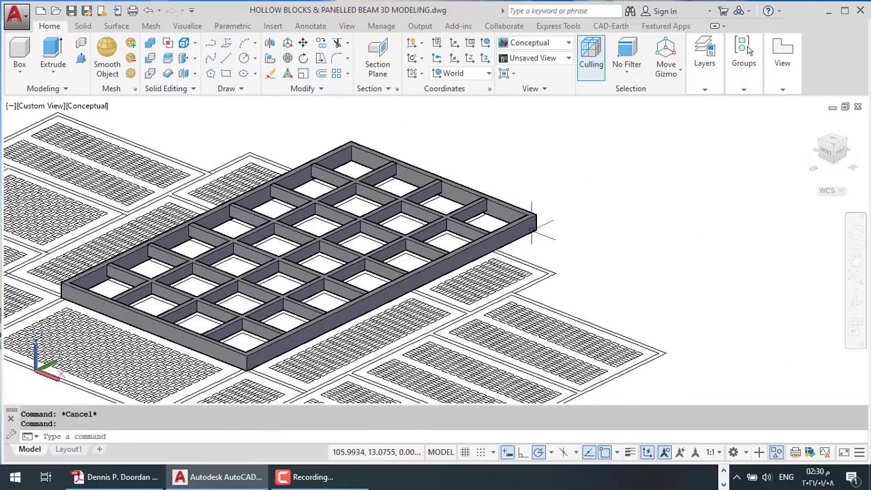
pyautogui.click(292, 52)
pyautogui.click(414, 199)
pyautogui.click(382, 215)
pyautogui.press('Return')
pyautogui.click(360, 228)
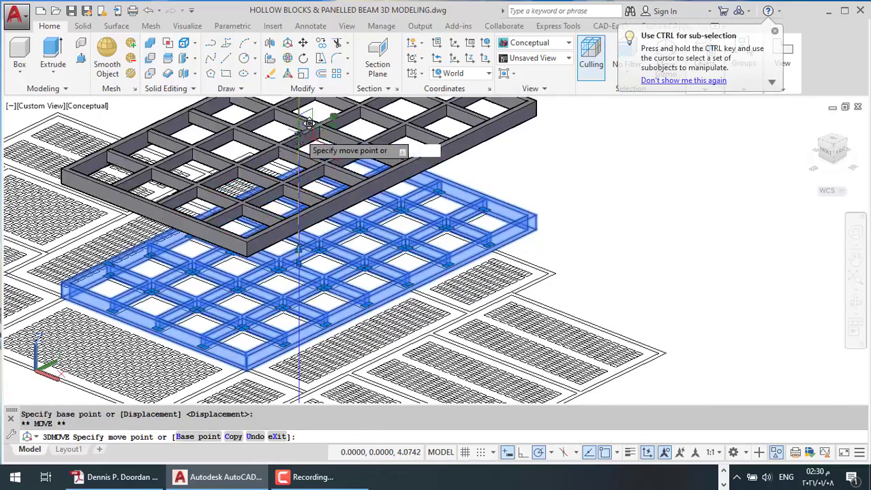
pyautogui.write('5.15')
pyautogui.press('Escape')
pyautogui.press('Escape')
# Step: Thaw the 0-st-columns layer so the teal columns show under the frame
pyautogui.click(704, 55)
pyautogui.click(816, 106)
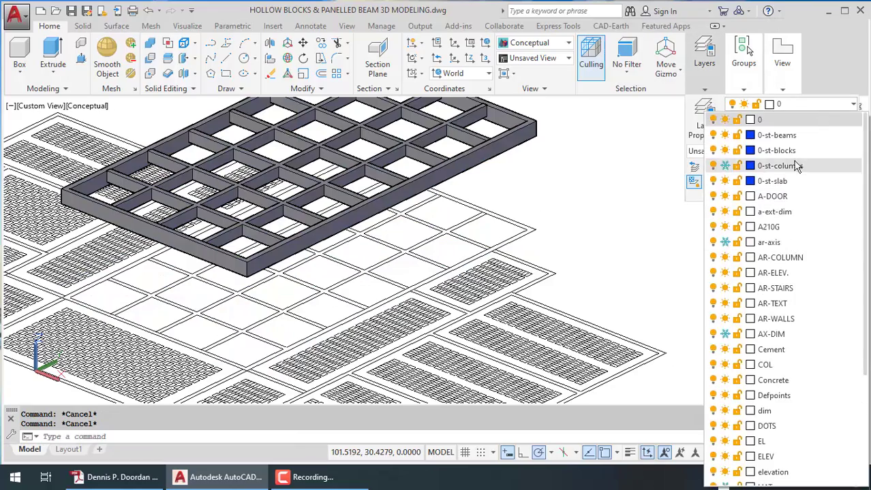
pyautogui.click(724, 165)
pyautogui.click(330, 233)
pyautogui.keyDown('shift'); pyautogui.moveTo(330, 233); pyautogui.dragTo(585, 178, button='middle'); pyautogui.keyUp('shift')
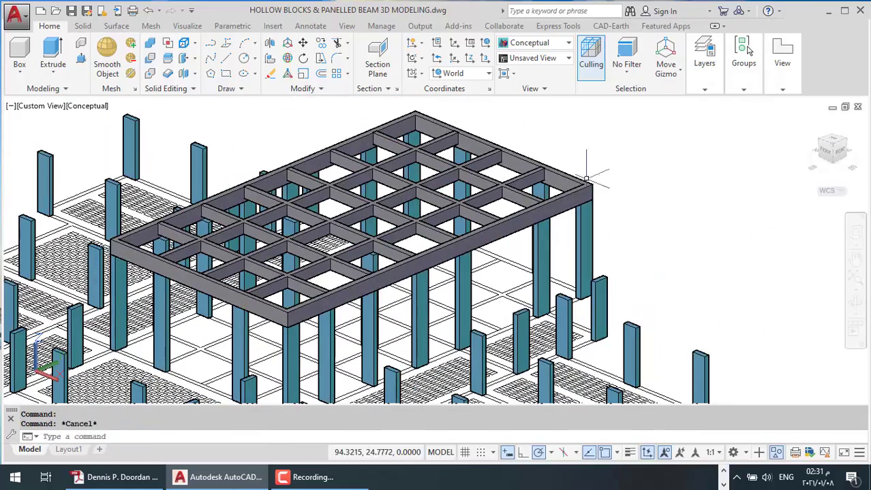
# Step: Put the beam frame on the teal 0-st-columns layer and match the grey beams to it
pyautogui.click(586, 178)
pyautogui.click(704, 55)
pyautogui.click(817, 105)
pyautogui.click(777, 166)
pyautogui.press('Escape')
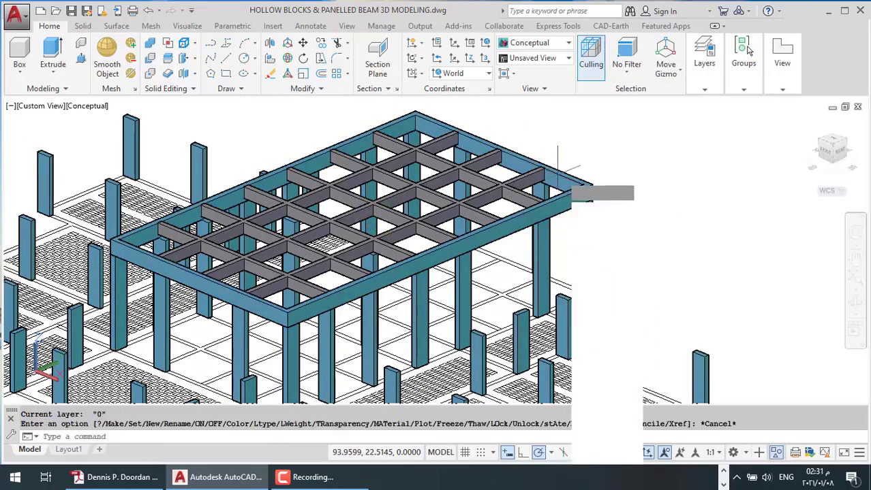
pyautogui.scroll(2, 558, 174)
pyautogui.click(552, 205)
pyautogui.press('Escape')
# Step: Press-pull the beam junction 0.2 units
pyautogui.scroll(2, 504, 184)
pyautogui.scroll(1, 396, 322)
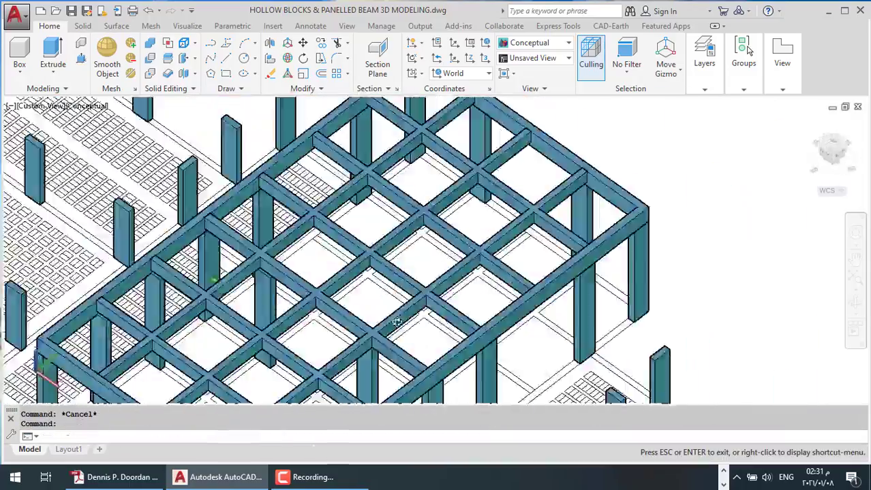
pyautogui.keyDown('shift'); pyautogui.moveTo(397, 321); pyautogui.dragTo(341, 239, button='middle'); pyautogui.keyUp('shift')
pyautogui.scroll(5, 341, 239)
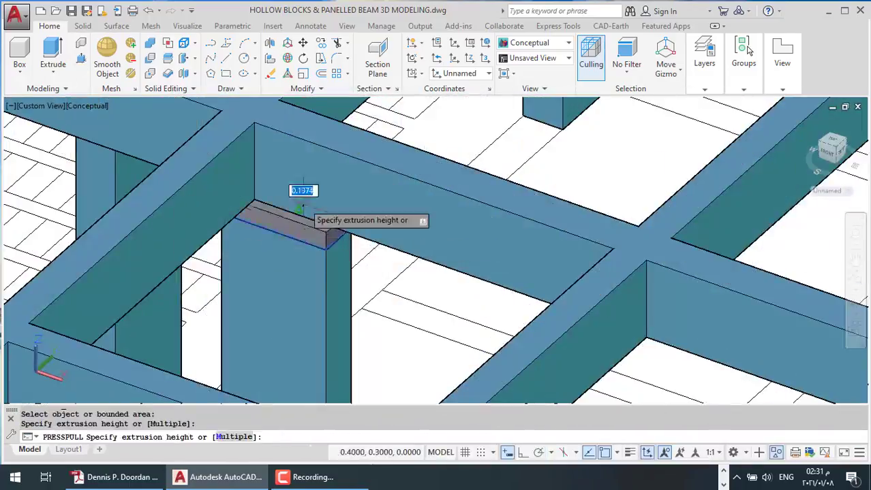
pyautogui.write('.2')
pyautogui.press('Return')
pyautogui.scroll(-5, 477, 300)
pyautogui.scroll(5, 468, 252)
pyautogui.scroll(-3, 681, 242)
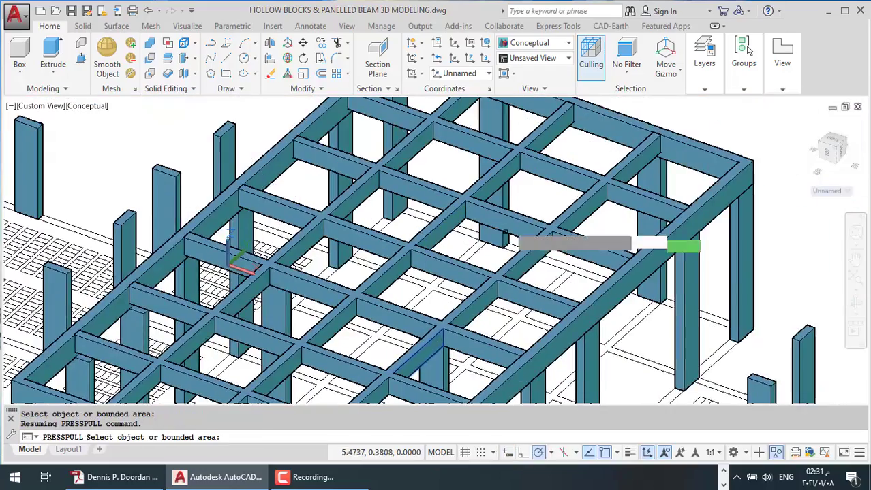
pyautogui.scroll(-3, 681, 242)
pyautogui.press('Escape')
pyautogui.press('Escape')
# Step: Freeze the 0-st-columns layer by picking a column with LAYFRZ
pyautogui.moveTo(695, 231); pyautogui.dragTo(757, 232, button='middle')
pyautogui.scroll(4, 757, 231)
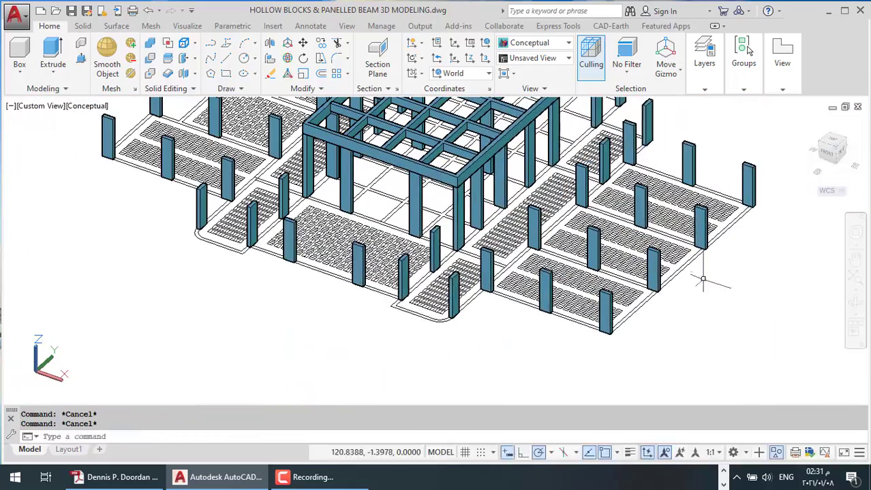
pyautogui.click(762, 120)
pyautogui.click(647, 183)
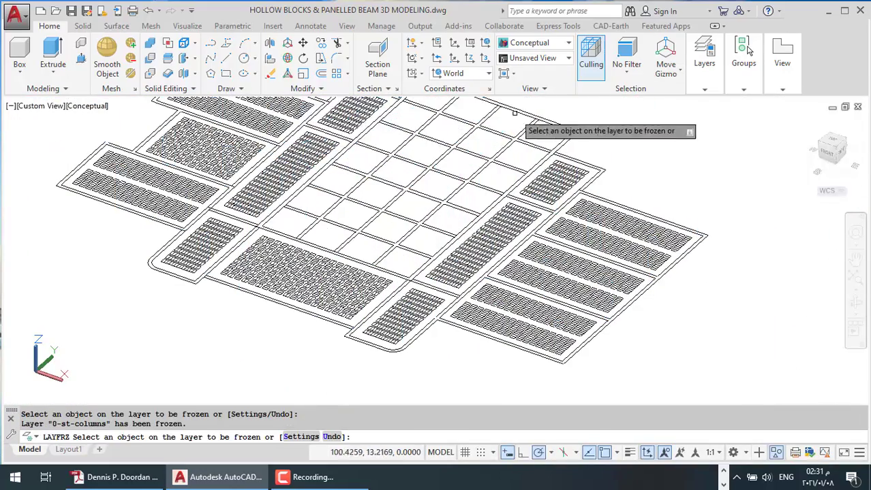
pyautogui.press('Escape')
pyautogui.scroll(2, 583, 302)
pyautogui.scroll(3, 286, 317)
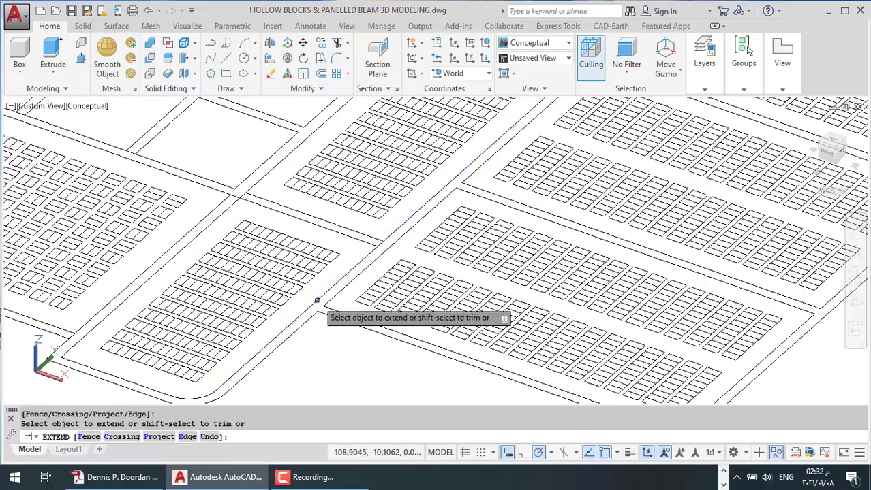
pyautogui.scroll(-4, 316, 299)
pyautogui.press('Escape')
pyautogui.press('space')
pyautogui.press('space')
pyautogui.scroll(4, 315, 275)
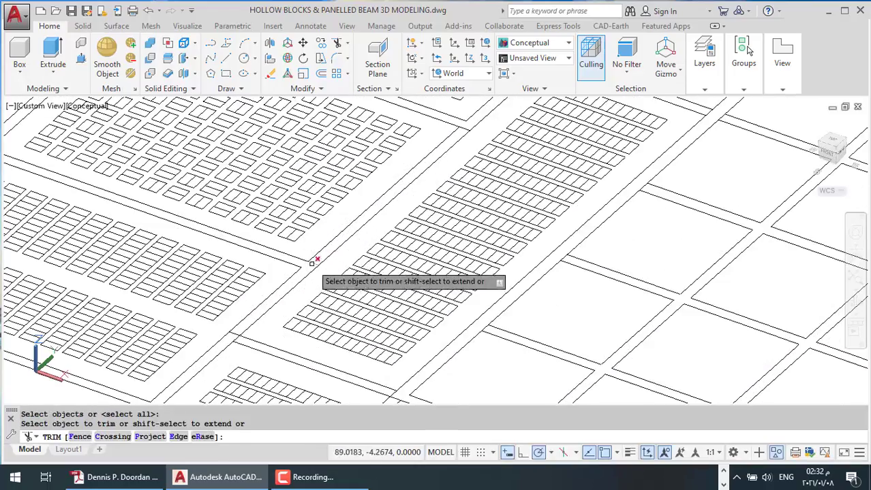
pyautogui.scroll(-5, 463, 127)
pyautogui.press('Escape')
pyautogui.write('f')
pyautogui.press('space')
pyautogui.scroll(3, 227, 197)
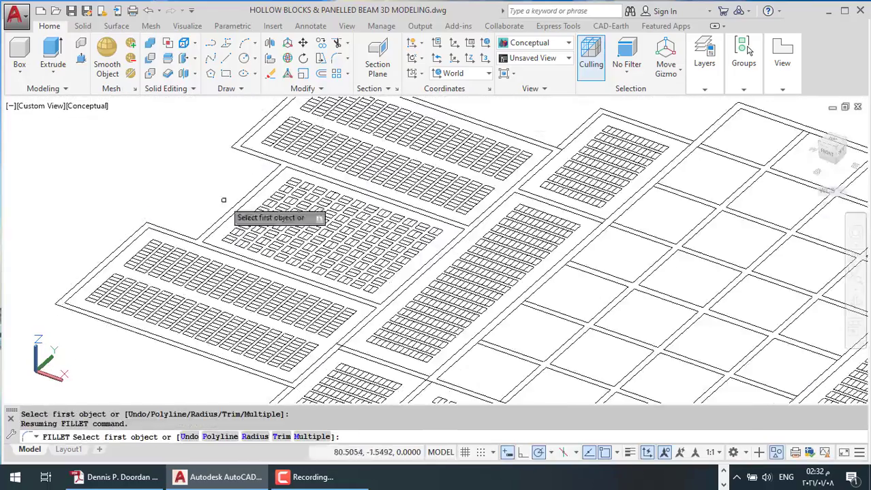
pyautogui.scroll(2, 228, 197)
pyautogui.scroll(-2, 585, 190)
pyautogui.scroll(3, 529, 128)
pyautogui.write('tr')
pyautogui.press('space')
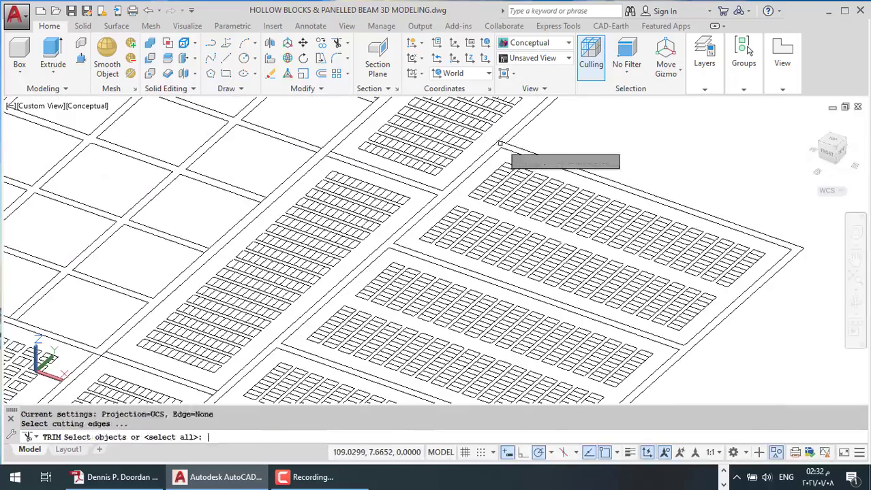
pyautogui.scroll(-3, 500, 143)
pyautogui.scroll(2, 545, 163)
pyautogui.moveTo(555, 194); pyautogui.dragTo(557, 170, button='middle')
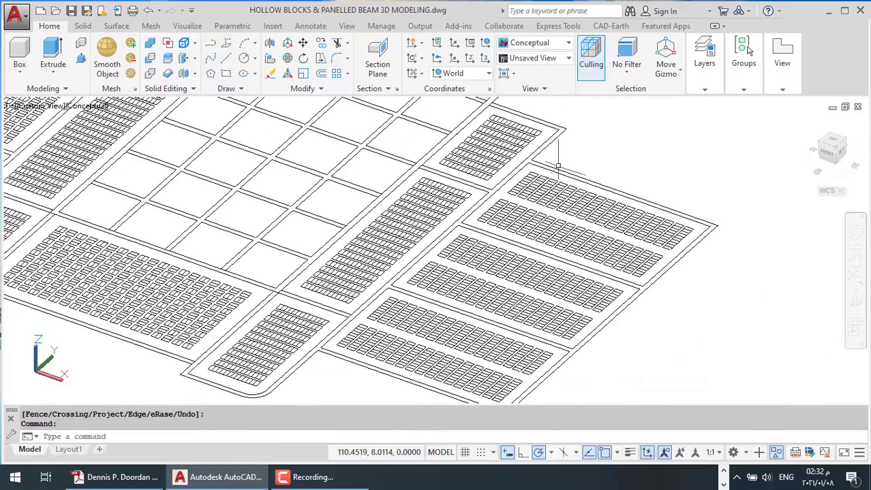
pyautogui.scroll(-3, 557, 166)
pyautogui.press('Escape')
pyautogui.press('Escape')
pyautogui.scroll(2, 477, 259)
pyautogui.scroll(3, 463, 276)
pyautogui.scroll(2, 460, 282)
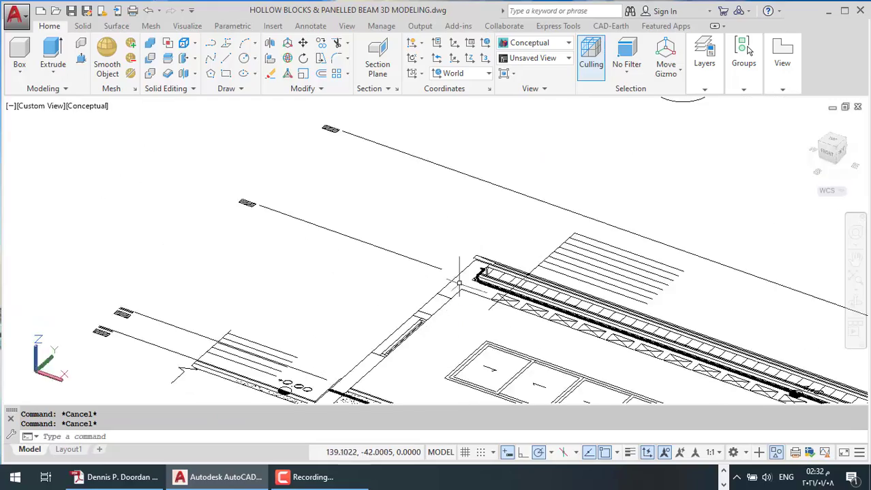
pyautogui.scroll(2, 464, 286)
pyautogui.write('d')
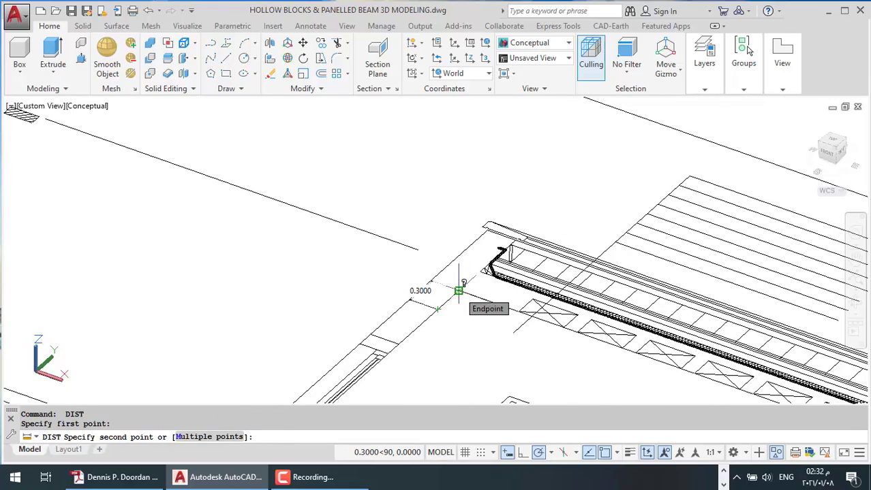
pyautogui.click(463, 296)
pyautogui.scroll(-3, 463, 296)
pyautogui.scroll(-2, 477, 306)
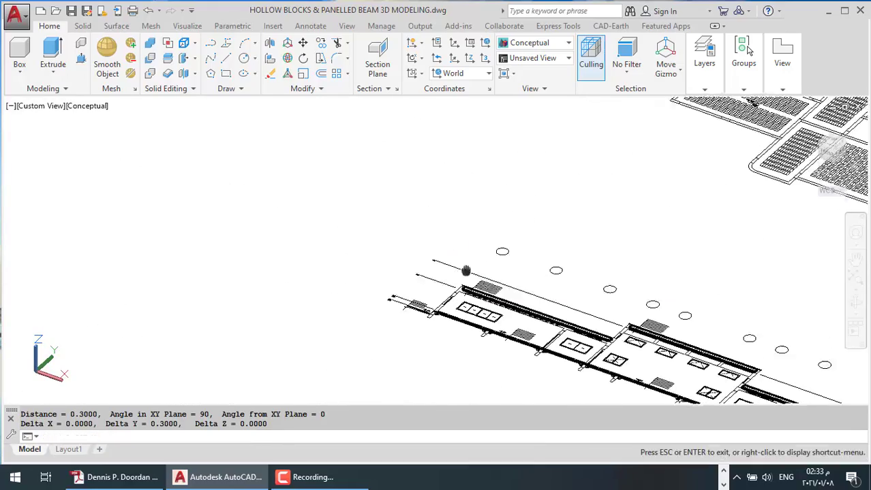
pyautogui.moveTo(477, 307)
pyautogui.mouseDown(button='middle')
pyautogui.moveTo(495, 345)
pyautogui.moveTo(477, 272)
pyautogui.mouseUp(button='middle')
pyautogui.press('Return')
pyautogui.click(323, 319)
pyautogui.scroll(3, 457, 234)
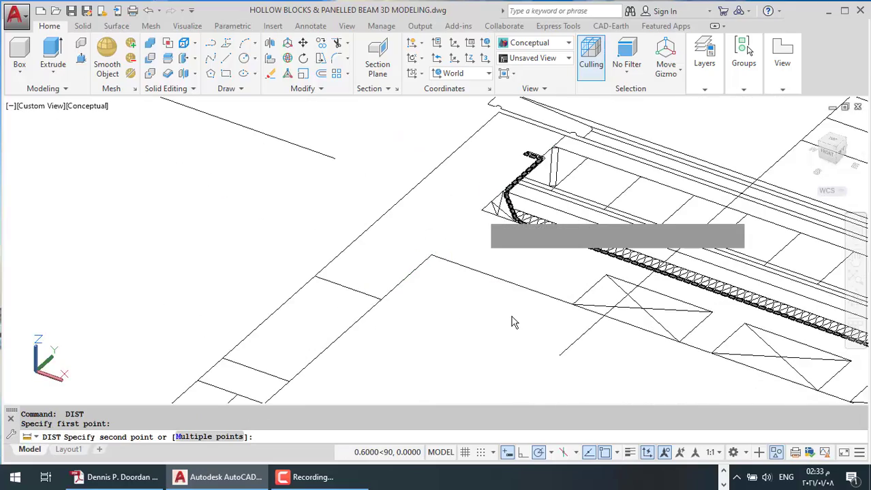
pyautogui.press('Escape')
pyautogui.click(514, 323)
pyautogui.scroll(-3, 514, 323)
pyautogui.click(438, 276)
pyautogui.scroll(3, 438, 276)
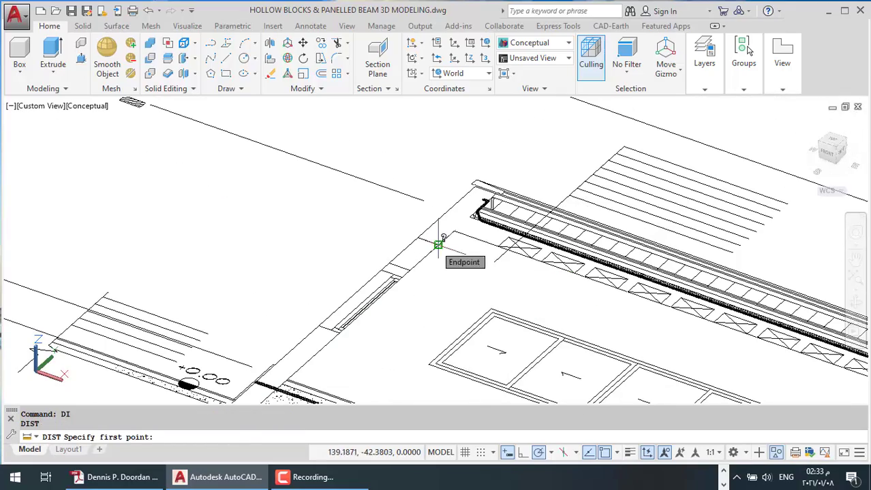
pyautogui.scroll(2, 293, 371)
pyautogui.click(293, 382)
pyautogui.scroll(-3, 293, 381)
pyautogui.press('Return')
pyautogui.scroll(3, 310, 349)
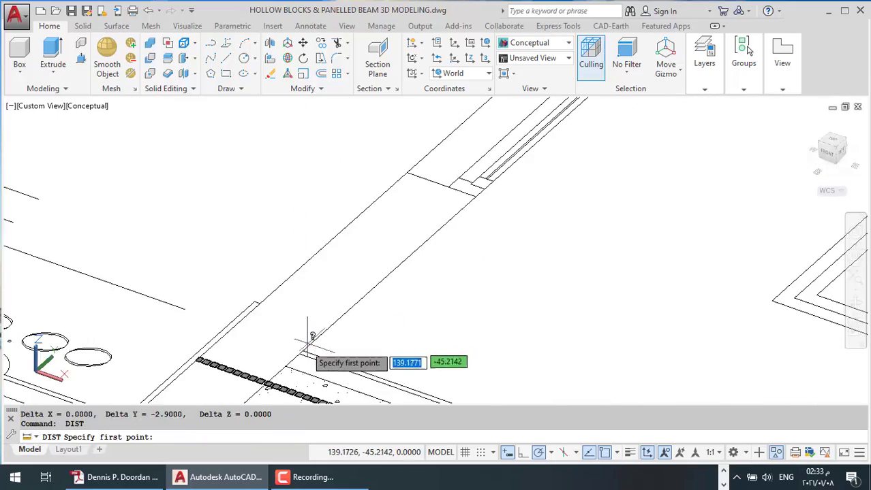
pyautogui.click(310, 349)
pyautogui.click(520, 156)
pyautogui.scroll(-5, 520, 156)
pyautogui.moveTo(496, 363)
pyautogui.keyDown('shift'); pyautogui.mouseDown(button='middle')
pyautogui.moveTo(446, 236)
pyautogui.moveTo(436, 245)
pyautogui.mouseUp(button='middle'); pyautogui.keyUp('shift')
pyautogui.scroll(2, 429, 245)
# Step: Start a guide line at the slab panel edge, then cancel it
pyautogui.scroll(2, 417, 247)
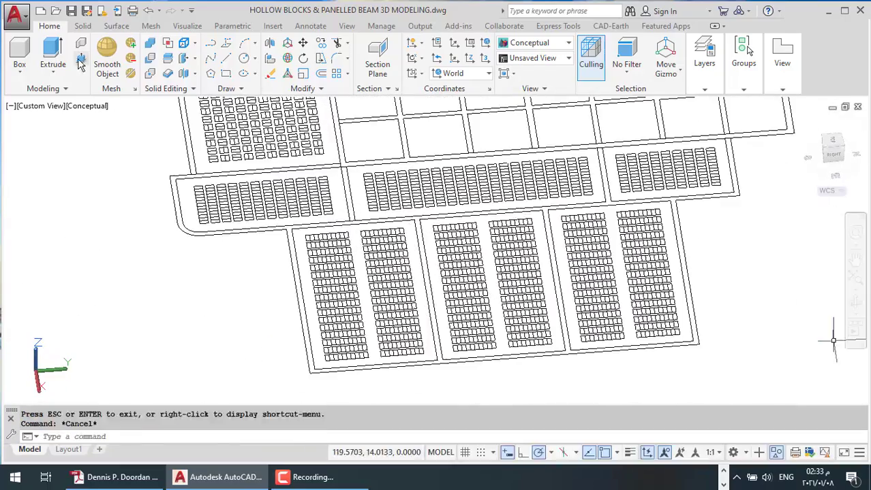
pyautogui.hotkey('ctrl', 'shift', 'e')
pyautogui.scroll(-3, 421, 227)
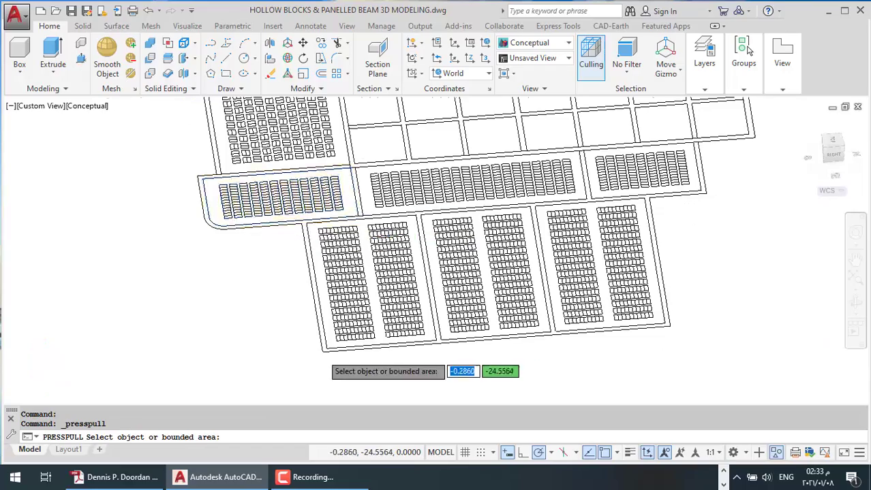
pyautogui.keyDown('shift'); pyautogui.moveTo(320, 359); pyautogui.dragTo(276, 327, button='middle'); pyautogui.keyUp('shift')
pyautogui.press('Escape')
pyautogui.scroll(2, 276, 327)
pyautogui.scroll(2, 239, 293)
pyautogui.write('l')
pyautogui.press('Return')
pyautogui.click(176, 253)
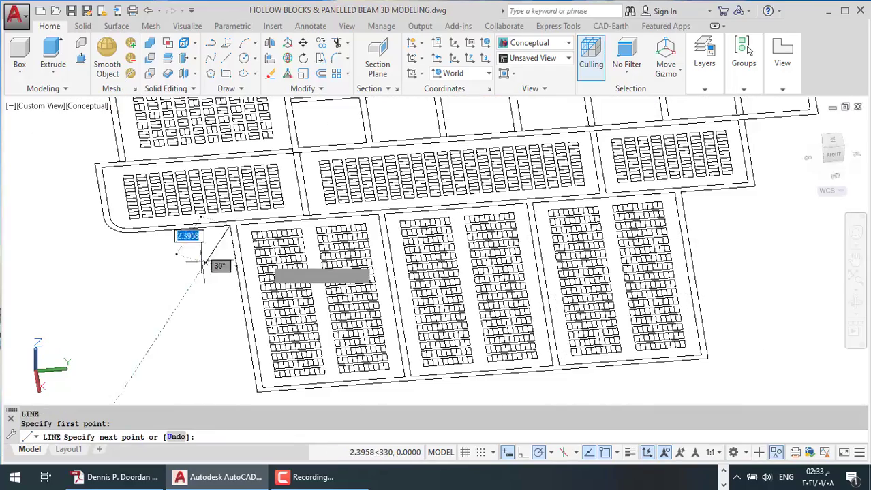
pyautogui.press('Escape')
pyautogui.scroll(2, 497, 375)
# Step: Press-pull the lower slab panels' rim 0.6 units
pyautogui.hotkey('ctrl', 'shift', 'e')
pyautogui.click(359, 369)
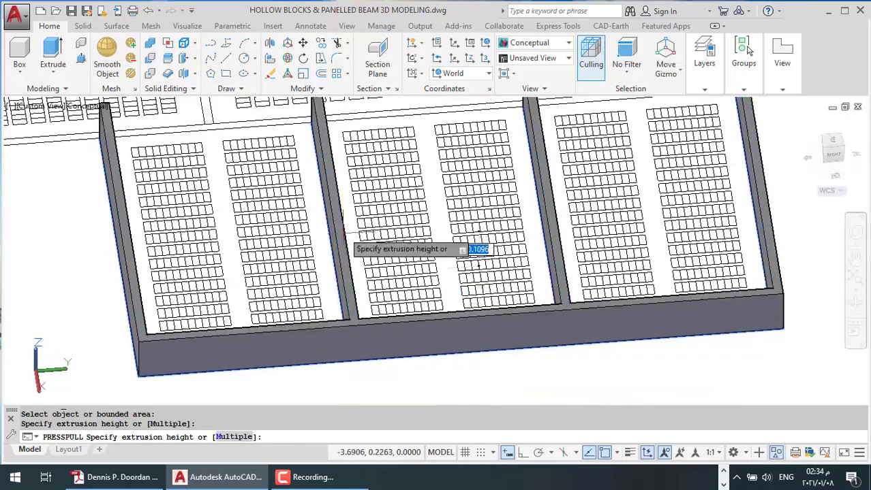
pyautogui.write('.6')
pyautogui.press('Escape')
pyautogui.press('Escape')
pyautogui.scroll(-3, 478, 232)
pyautogui.keyDown('shift'); pyautogui.moveTo(478, 232); pyautogui.dragTo(476, 219, button='middle'); pyautogui.keyUp('shift')
pyautogui.scroll(3, 476, 220)
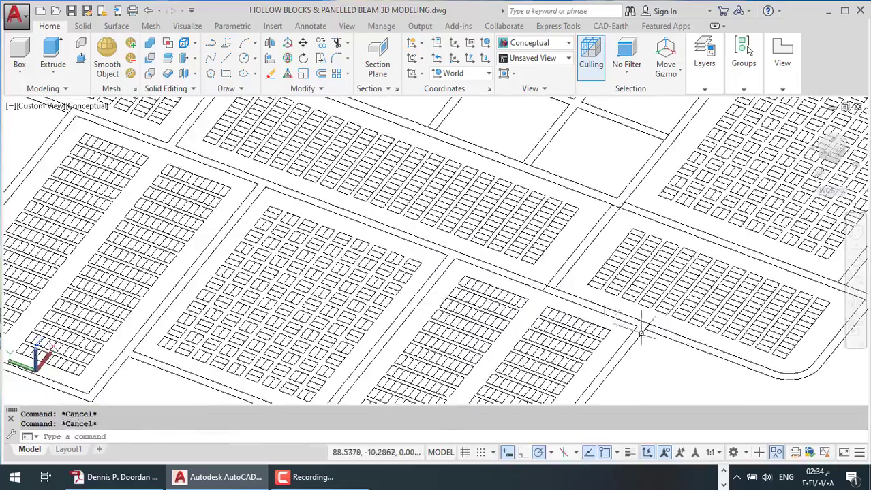
pyautogui.scroll(2, 545, 289)
# Step: Start a trim on the slab lines, then cancel it
pyautogui.write('tr')
pyautogui.press('Return')
pyautogui.scroll(-3, 545, 290)
pyautogui.scroll(-3, 555, 293)
pyautogui.scroll(2, 504, 273)
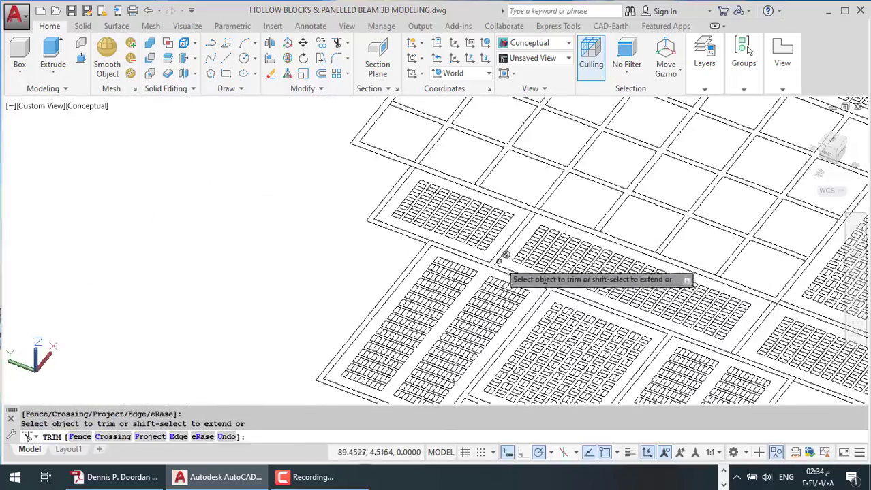
pyautogui.scroll(-2, 499, 279)
pyautogui.scroll(3, 498, 279)
pyautogui.moveTo(498, 279); pyautogui.dragTo(224, 240, button='middle')
pyautogui.press('Escape')
pyautogui.press('Escape')
# Step: Orbit the model to a new 3D angle and start press-pulling the panel's edge strip
pyautogui.scroll(2, 300, 353)
pyautogui.moveTo(300, 353)
pyautogui.keyDown('shift'); pyautogui.mouseDown(button='middle')
pyautogui.moveTo(479, 344)
pyautogui.moveTo(95, 68)
pyautogui.mouseUp(button='middle'); pyautogui.keyUp('shift')
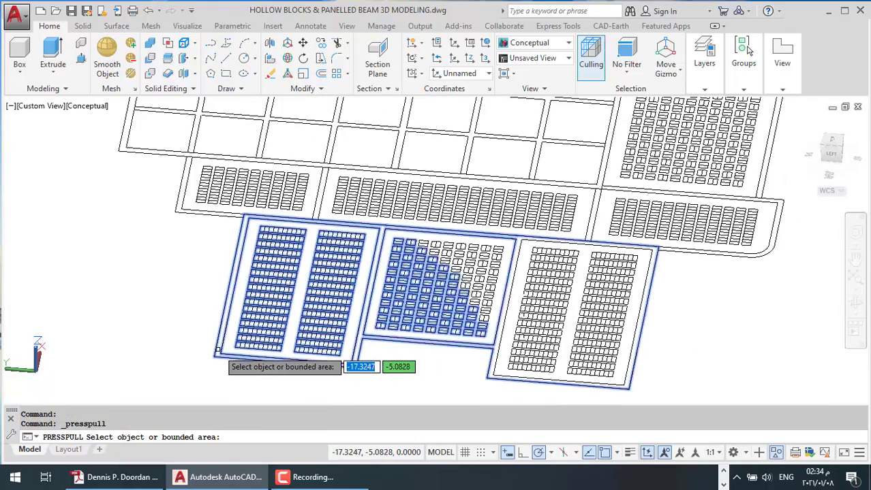
pyautogui.press('Escape')
pyautogui.press('Escape')
pyautogui.scroll(2, 412, 350)
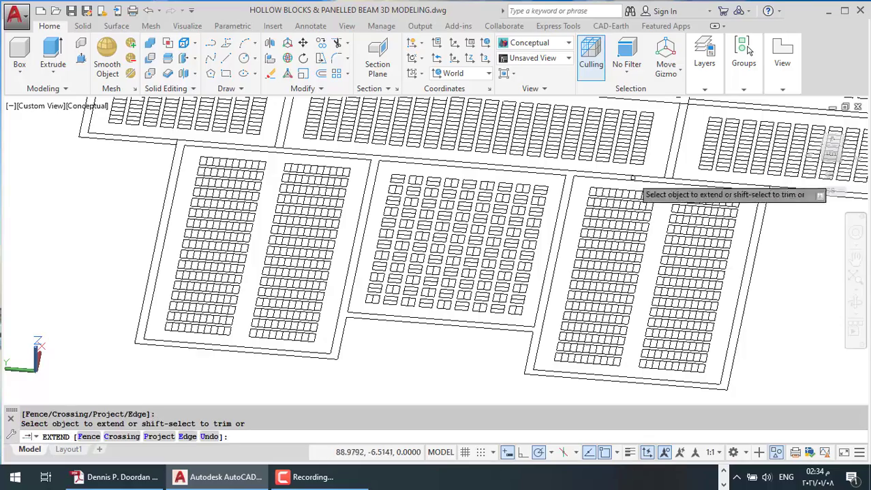
pyautogui.scroll(2, 784, 190)
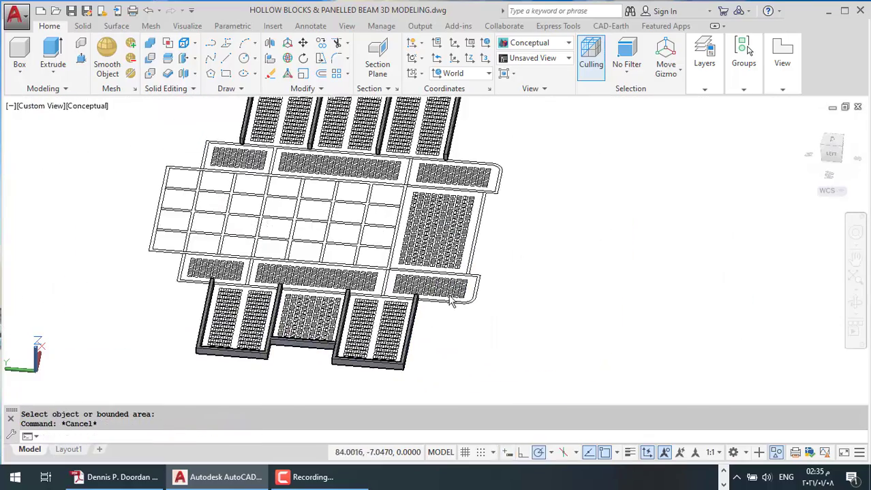
pyautogui.scroll(3, 506, 332)
pyautogui.hotkey('ctrl', 'shift', 'e')
# Step: Extrude the corner panel's edge strip into a solid rim
pyautogui.scroll(2, 490, 266)
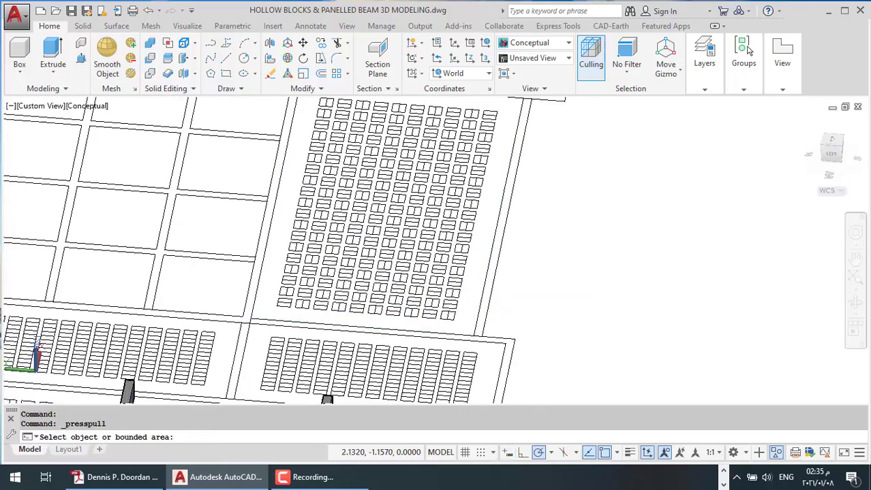
pyautogui.click(475, 192)
pyautogui.click(475, 192)
pyautogui.scroll(-3, 474, 192)
pyautogui.scroll(3, 548, 220)
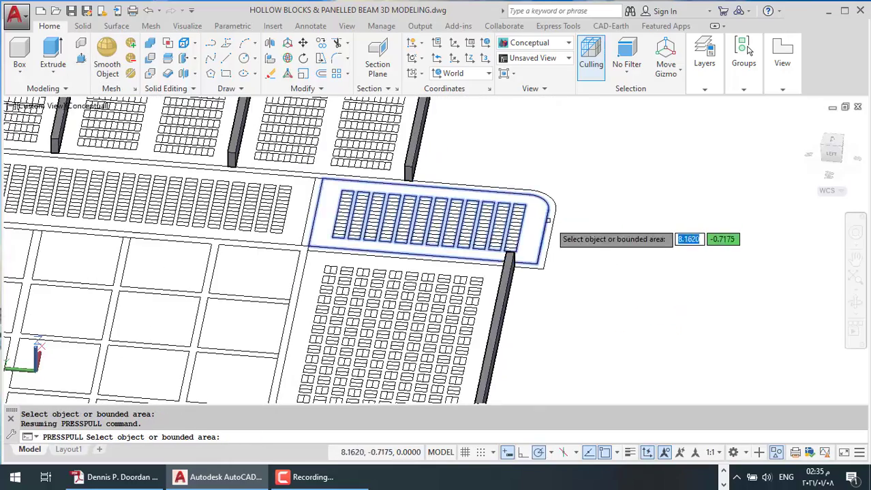
pyautogui.moveTo(550, 217); pyautogui.dragTo(789, 258, button='middle')
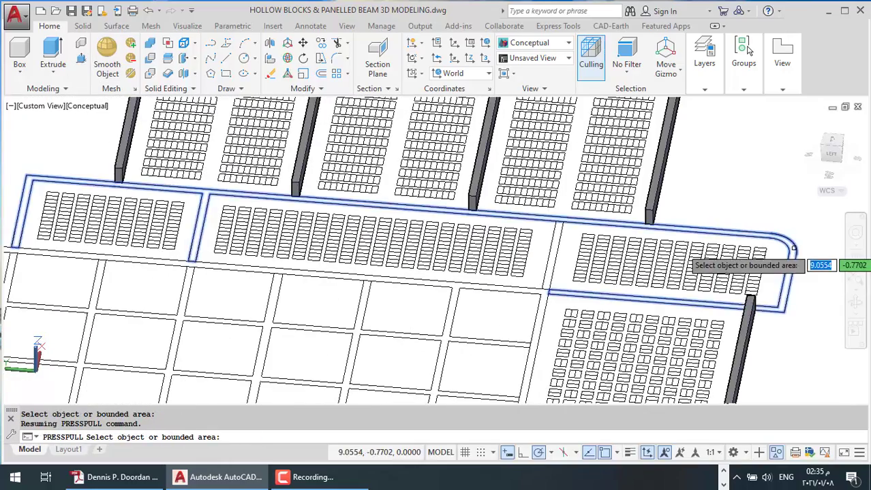
# Step: Press-pull the long edge strip and the next beam strip 0.6 units
pyautogui.click(789, 257)
pyautogui.press('Escape')
pyautogui.hotkey('ctrl', 'shift', 'e')
pyautogui.click(788, 257)
pyautogui.write('.6')
pyautogui.press('Return')
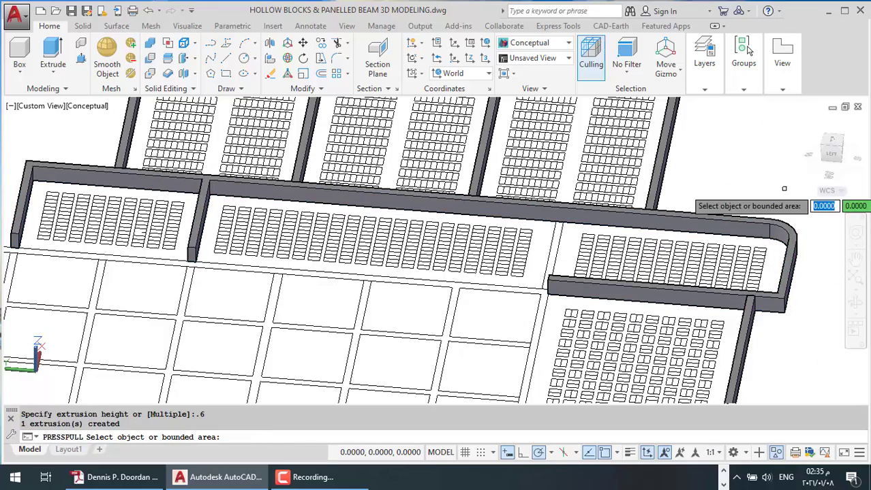
pyautogui.scroll(-3, 566, 263)
pyautogui.scroll(5, 531, 220)
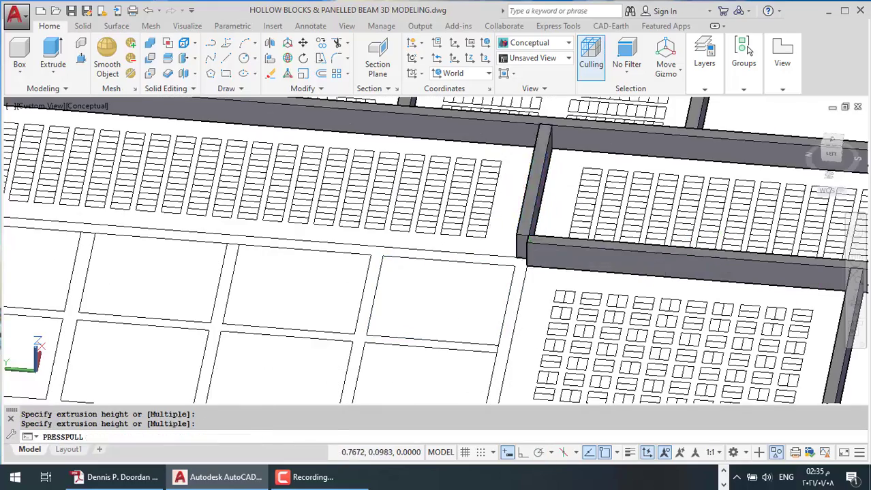
pyautogui.scroll(-3, 579, 296)
pyautogui.scroll(4, 350, 271)
pyautogui.click(426, 232)
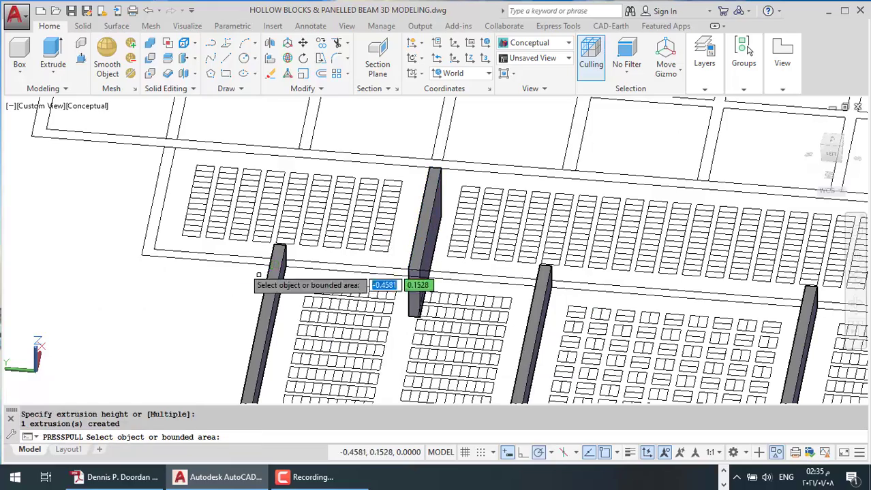
pyautogui.write('u')
pyautogui.press('Escape')
pyautogui.press('Escape')
# Step: Raise the L-shaped border strip and neighbouring beam strips into solid beams
pyautogui.scroll(-2, 439, 244)
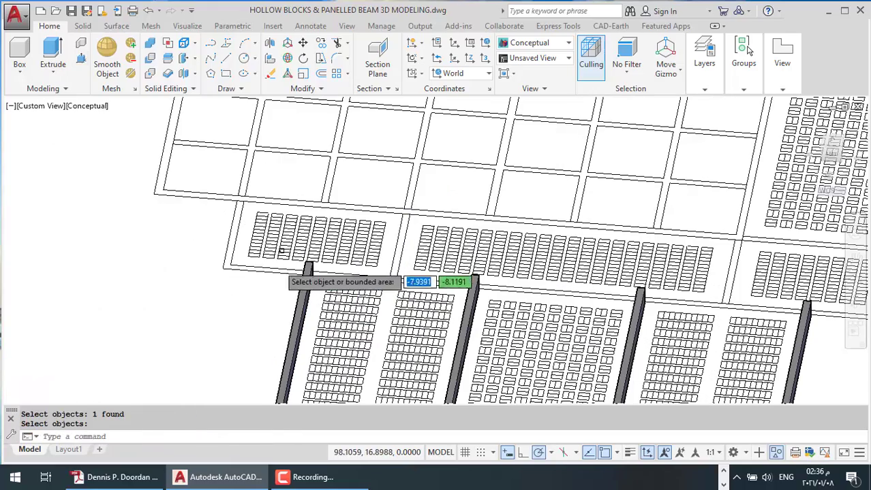
pyautogui.scroll(2, 297, 265)
pyautogui.click(296, 266)
pyautogui.click(378, 278)
pyautogui.click(572, 280)
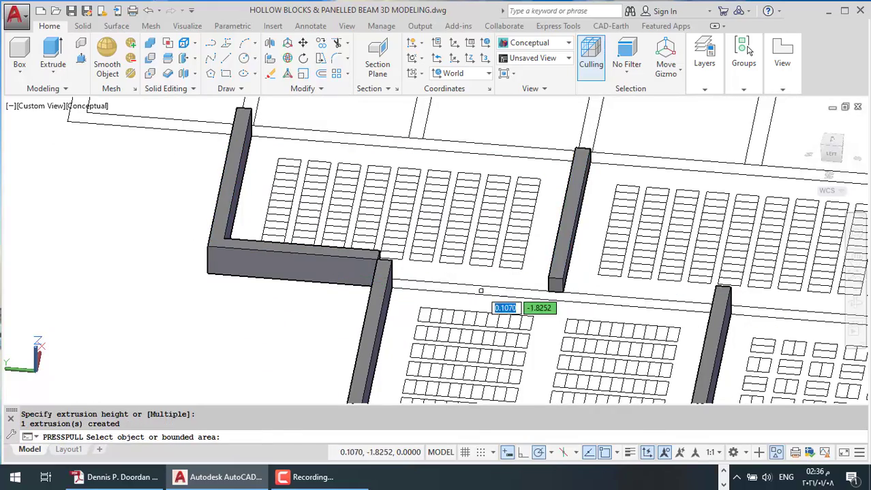
pyautogui.scroll(-2, 480, 291)
pyautogui.scroll(2, 681, 281)
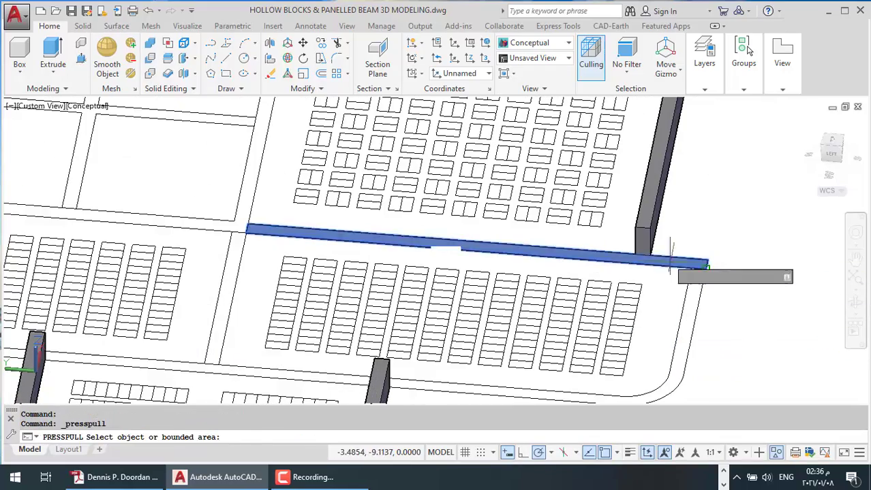
pyautogui.click(657, 334)
pyautogui.moveTo(657, 334)
pyautogui.keyDown('shift'); pyautogui.mouseDown(button='middle')
pyautogui.moveTo(408, 285)
pyautogui.moveTo(161, 337)
pyautogui.mouseUp(button='middle'); pyautogui.keyUp('shift')
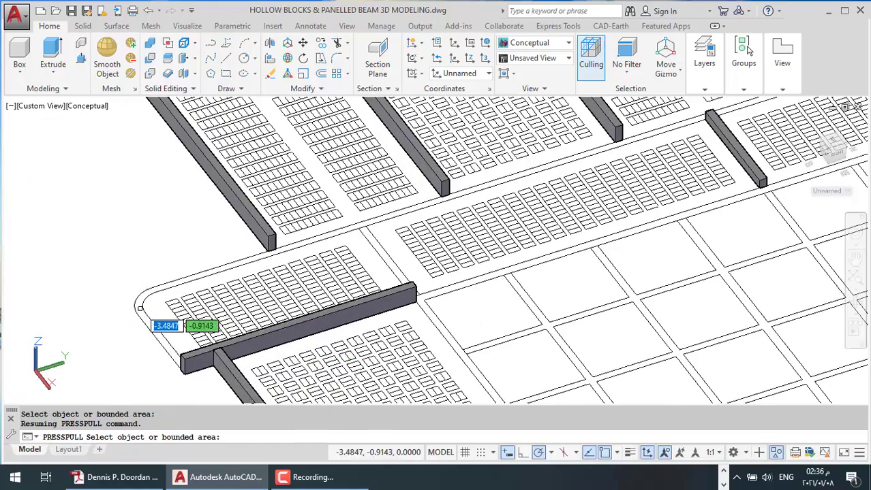
pyautogui.scroll(2, 263, 320)
pyautogui.press('Escape')
# Step: From another angle, extrude the L-shaped corner strip and the long beam strips
pyautogui.scroll(1, 191, 293)
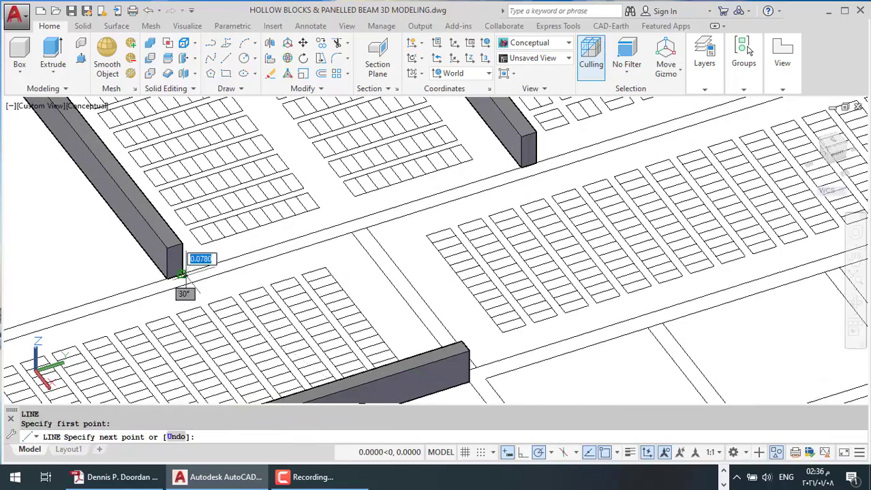
pyautogui.press('Return')
pyautogui.keyDown('shift'); pyautogui.moveTo(208, 287); pyautogui.dragTo(57, 68, button='middle'); pyautogui.keyUp('shift')
pyautogui.click(43, 293)
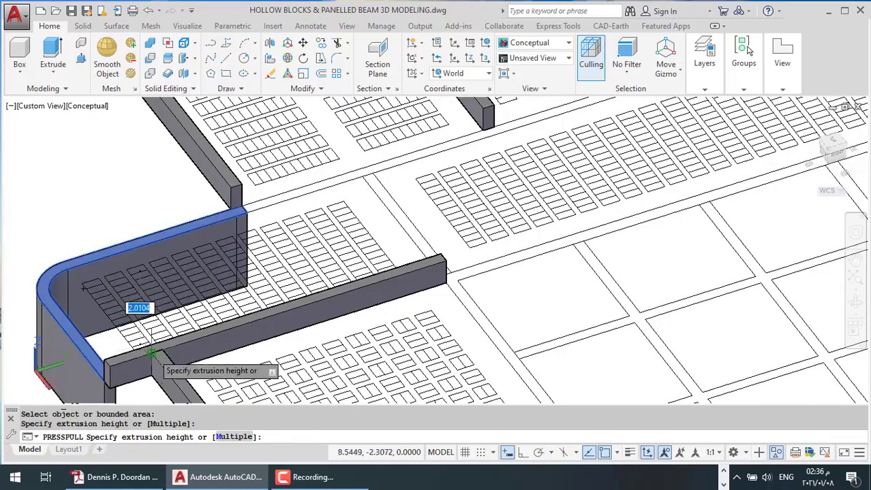
pyautogui.click(154, 347)
pyautogui.keyDown('shift'); pyautogui.moveTo(430, 279); pyautogui.dragTo(453, 208, button='middle'); pyautogui.keyUp('shift')
pyautogui.click(504, 175)
pyautogui.press('Escape')
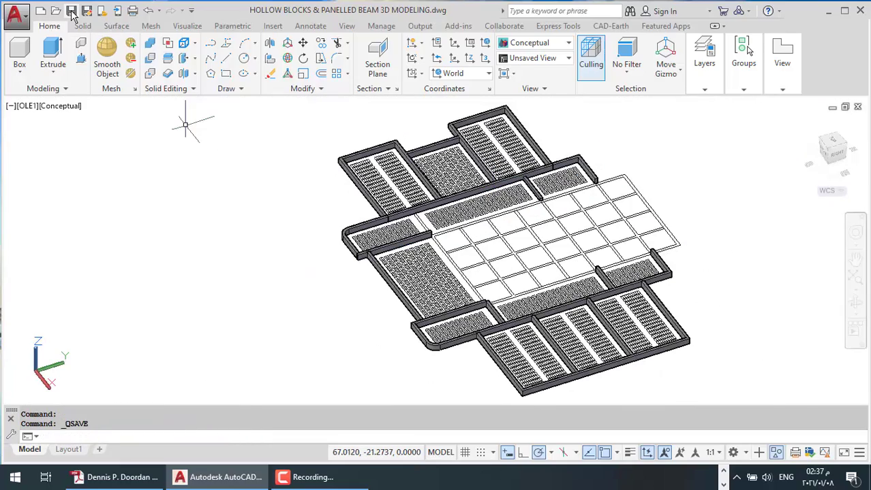
# Step: UNION all the solids, then move the beams up 2.9 units
pyautogui.write('uni')
pyautogui.press('Return')
pyautogui.moveTo(716, 140); pyautogui.dragTo(310, 340)
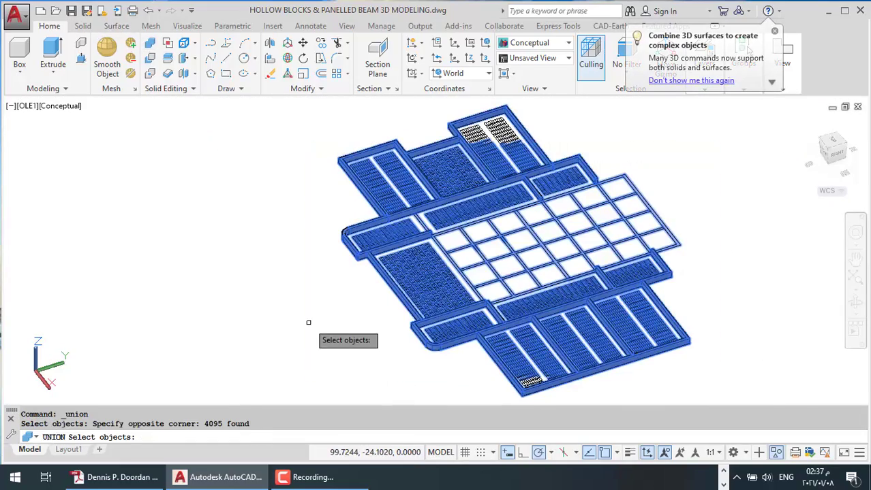
pyautogui.press('Return')
pyautogui.click(293, 48)
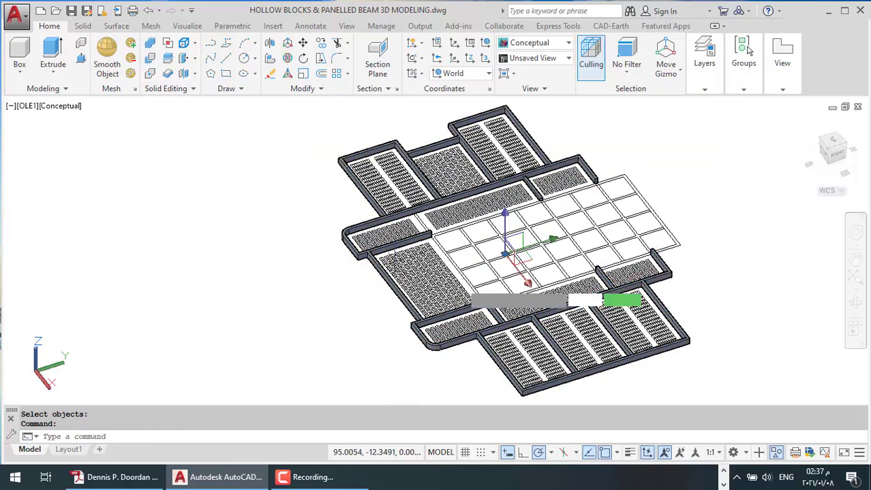
pyautogui.click(504, 256)
pyautogui.press('Return')
# Step: Thaw the columns layer, orbit to an overall view, and save the drawing
pyautogui.click(704, 58)
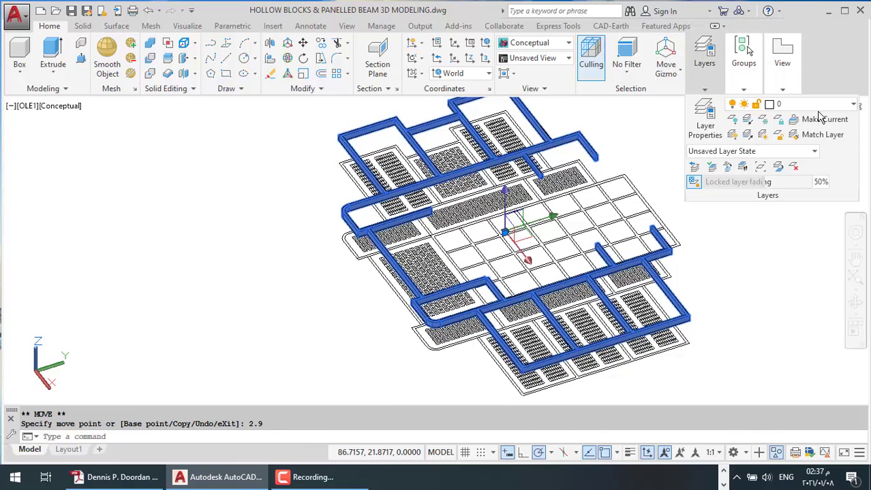
pyautogui.click(853, 103)
pyautogui.click(725, 135)
pyautogui.click(658, 139)
pyautogui.press('Escape')
pyautogui.press('Escape')
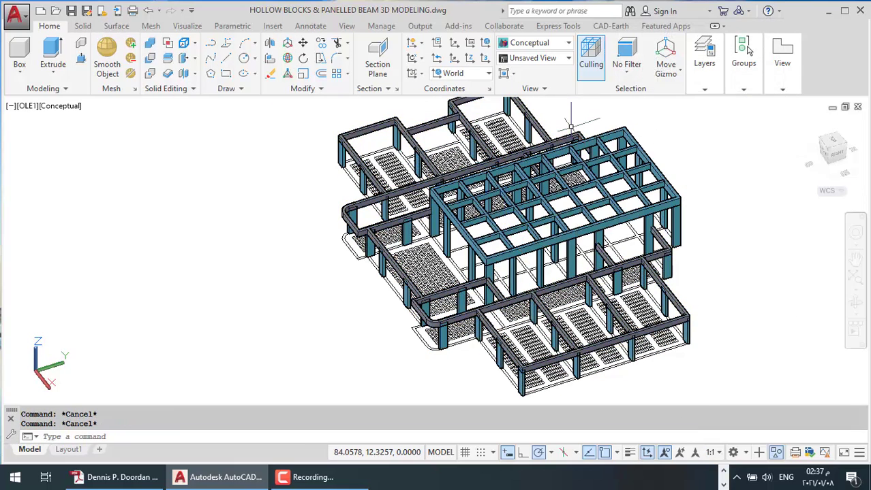
pyautogui.keyDown('shift'); pyautogui.moveTo(409, 272); pyautogui.dragTo(200, 311, button='middle'); pyautogui.keyUp('shift')
pyautogui.scroll(-2, 200, 311)
pyautogui.click(71, 12)
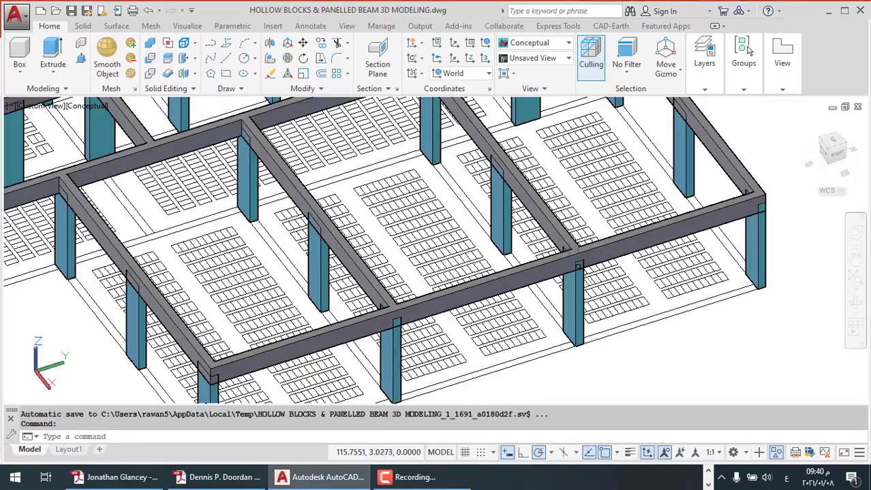
# Step: Start moving the frame from a base point, then cancel the move
pyautogui.scroll(3, 421, 305)
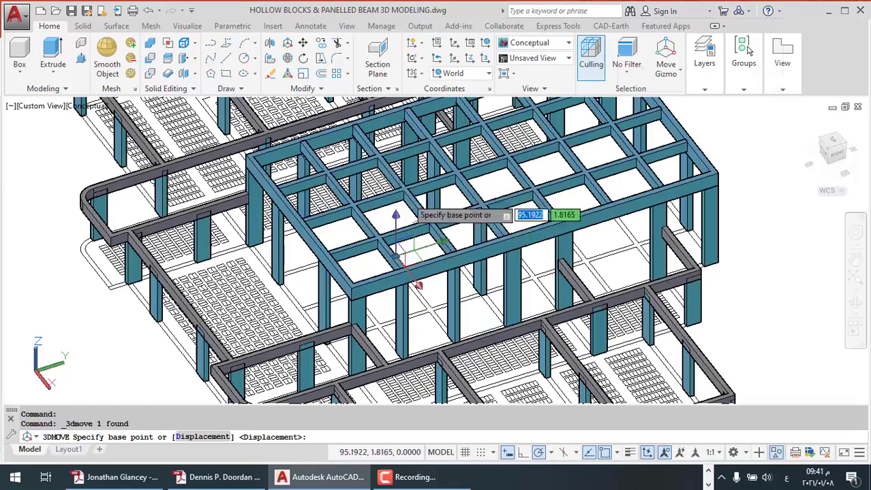
pyautogui.click(398, 215)
pyautogui.scroll(-3, 404, 320)
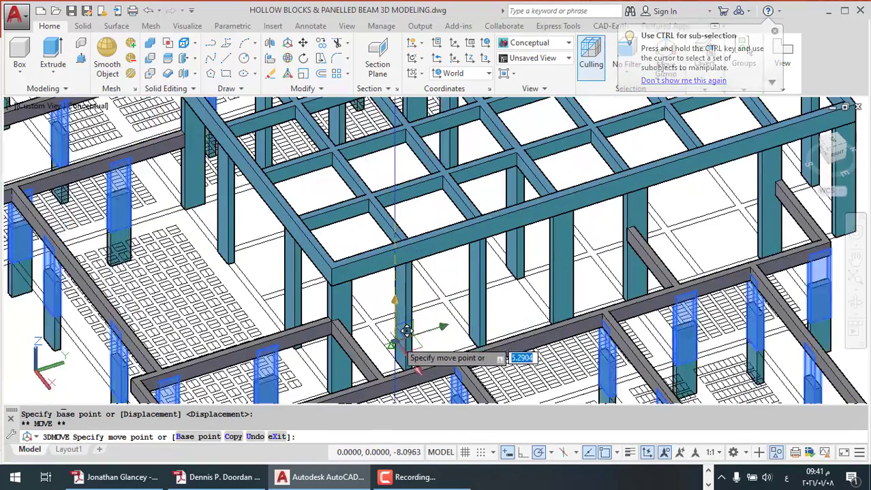
pyautogui.scroll(-5, 390, 310)
pyautogui.press('Escape')
pyautogui.press('Escape')
# Step: Slice the column with a plane through the picked points, keeping both pieces
pyautogui.scroll(5, 470, 264)
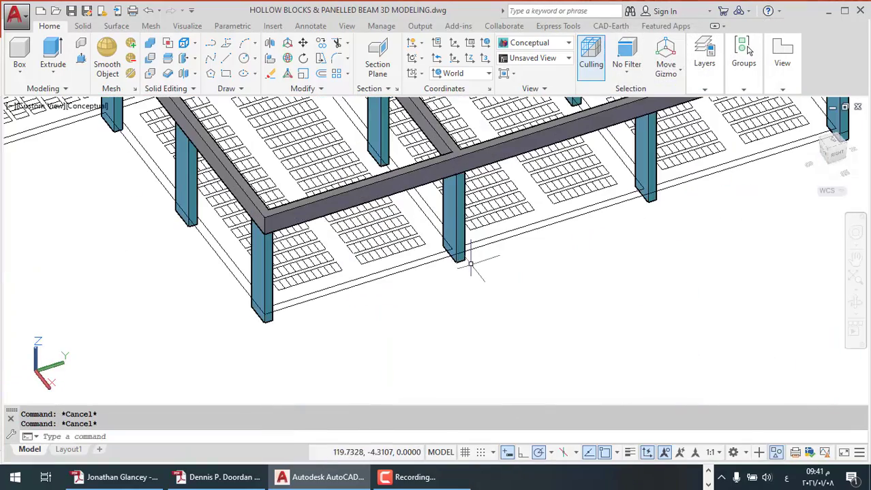
pyautogui.press('Return')
pyautogui.click(412, 272)
pyautogui.click(417, 321)
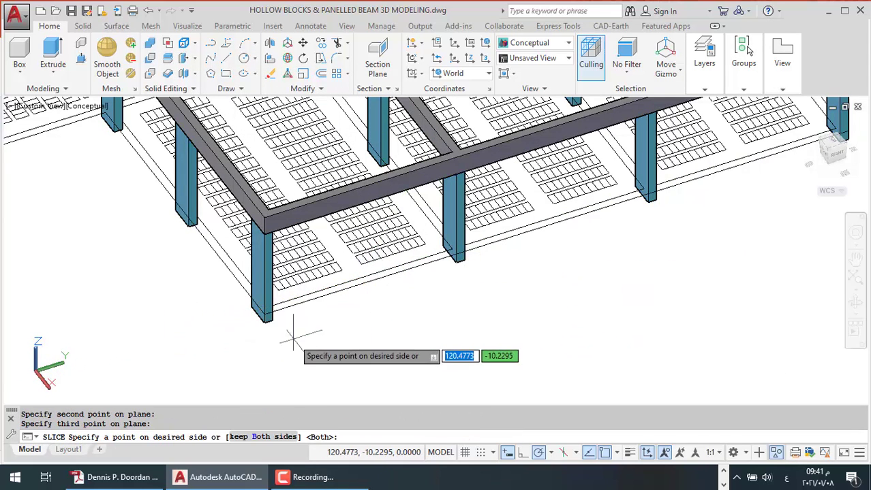
pyautogui.press('Return')
pyautogui.press('Escape')
pyautogui.press('Escape')
# Step: Erase the cut-off piece of the sliced column
pyautogui.scroll(3, 466, 261)
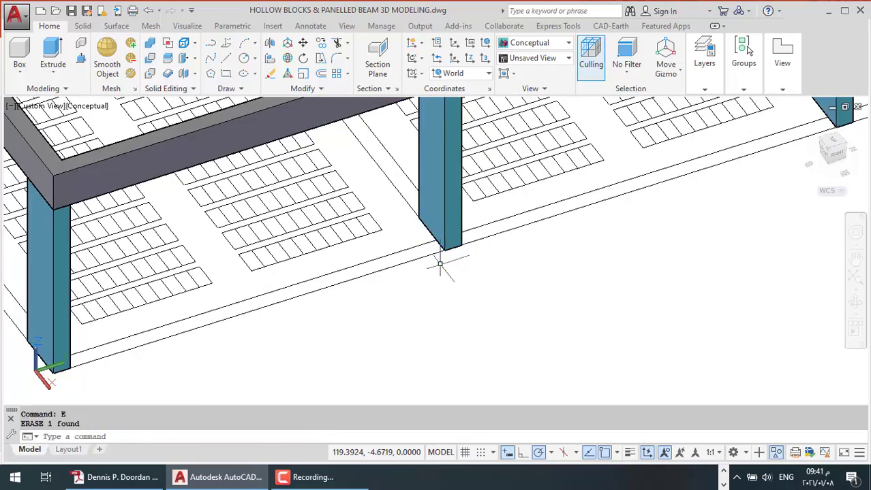
pyautogui.press('Escape')
pyautogui.press('Escape')
pyautogui.scroll(-3, 440, 265)
pyautogui.scroll(-3, 440, 266)
pyautogui.scroll(-2, 440, 266)
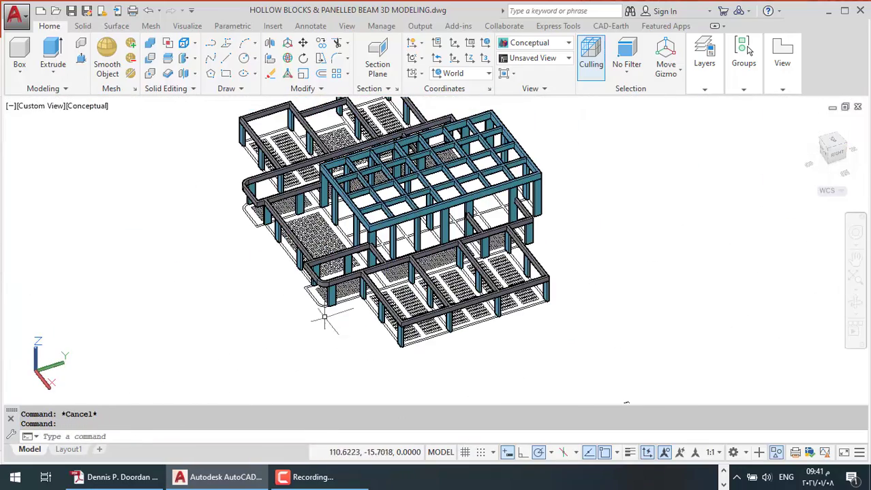
pyautogui.scroll(3, 362, 279)
# Step: Make 0-st-slab the current layer from the Layers dropdown
pyautogui.scroll(3, 501, 334)
pyautogui.click(704, 54)
pyautogui.click(805, 105)
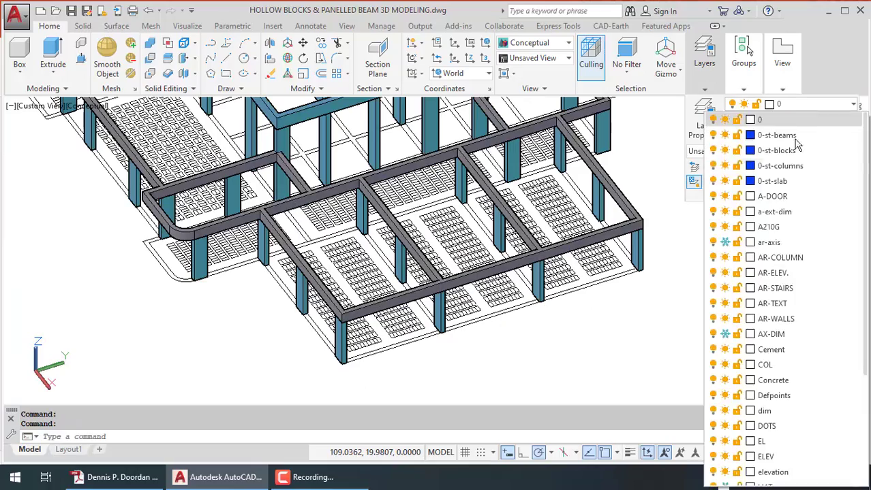
pyautogui.click(779, 181)
# Step: Freeze the columns, beams and one more layer with LAYFRZ by picking their objects
pyautogui.click(763, 119)
pyautogui.click(637, 244)
pyautogui.scroll(2, 307, 140)
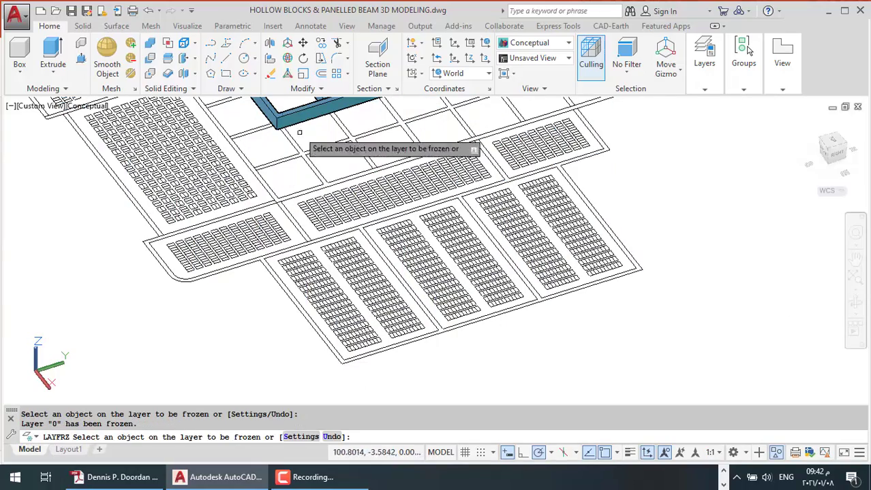
pyautogui.scroll(-3, 350, 317)
pyautogui.click(351, 317)
pyautogui.scroll(3, 406, 324)
pyautogui.press('Escape')
pyautogui.press('Escape')
# Step: Measure a 0.2 distance between two points with DIST
pyautogui.scroll(3, 346, 286)
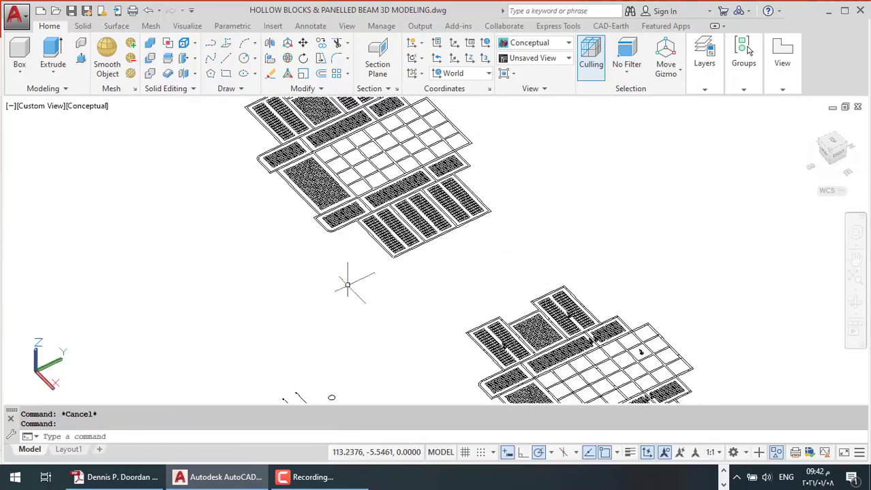
pyautogui.scroll(3, 409, 307)
pyautogui.scroll(3, 441, 330)
pyautogui.scroll(1, 442, 329)
pyautogui.write('DI')
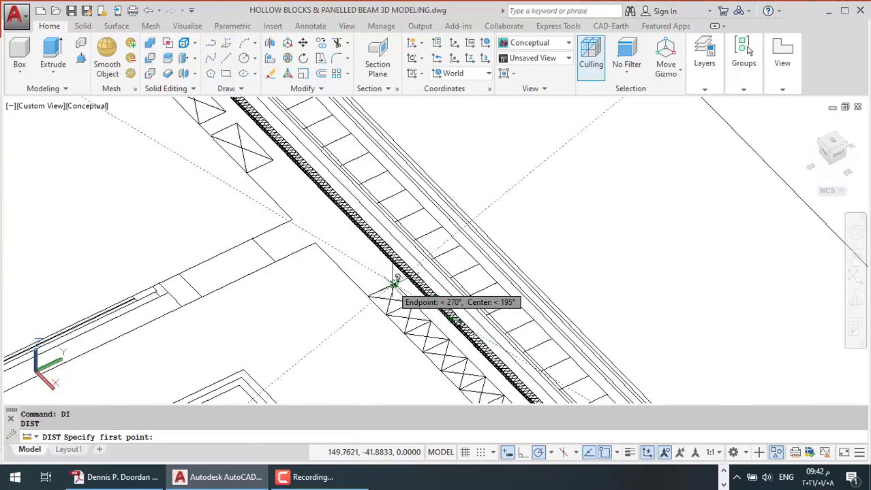
pyautogui.click(395, 281)
pyautogui.scroll(1, 372, 294)
pyautogui.click(370, 295)
pyautogui.scroll(-2, 370, 295)
pyautogui.scroll(-3, 361, 286)
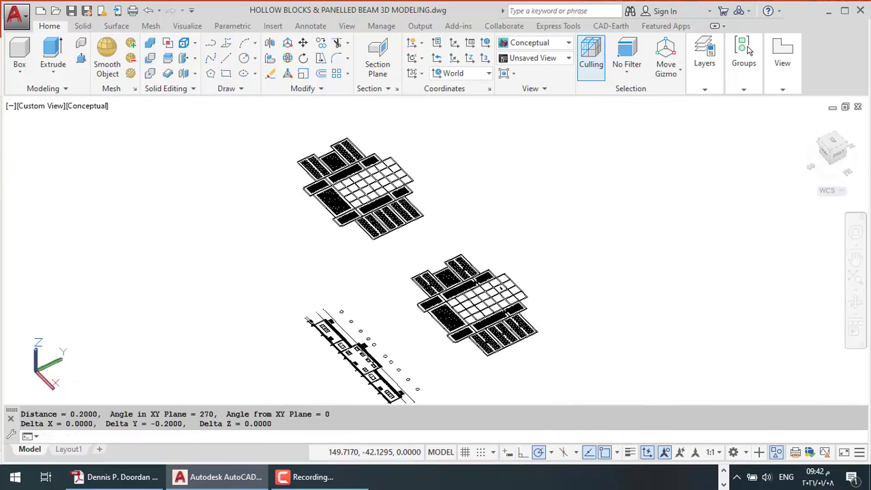
pyautogui.scroll(3, 340, 261)
pyautogui.scroll(2, 341, 261)
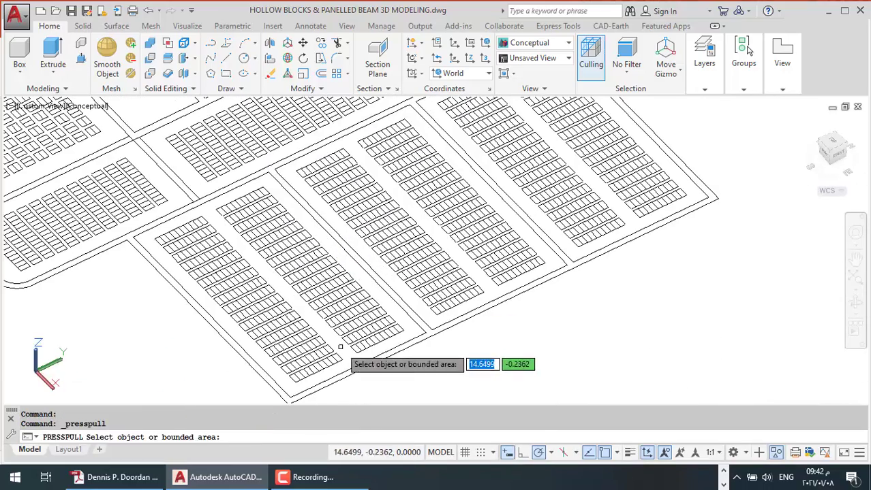
# Step: Press-pull the next slab panel up to the typed height
pyautogui.moveTo(340, 347); pyautogui.dragTo(397, 351, button='middle')
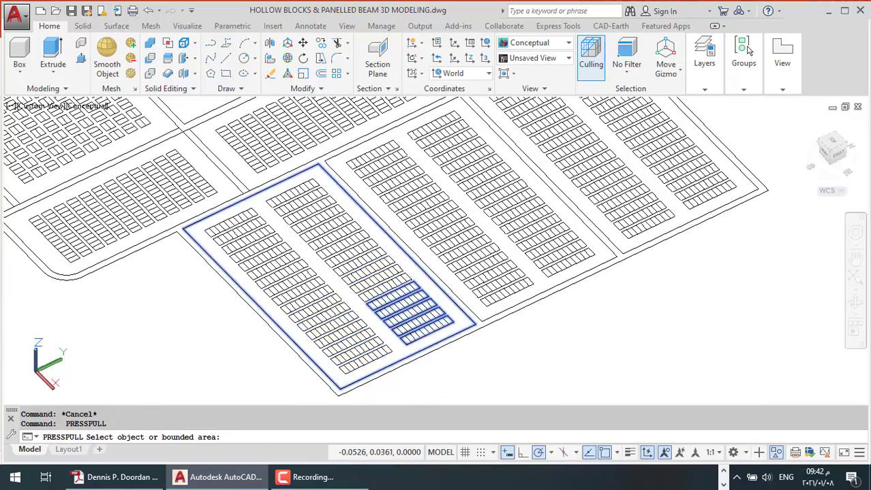
pyautogui.click(412, 310)
pyautogui.press('3')
pyautogui.press('Return')
# Step: Copy the new slab with CO to three positions edge to edge alongside it
pyautogui.press('Escape')
pyautogui.press('Escape')
pyautogui.moveTo(477, 262); pyautogui.dragTo(385, 273, button='middle')
pyautogui.press('c')
pyautogui.press('o')
pyautogui.press('Return')
pyautogui.click(367, 347)
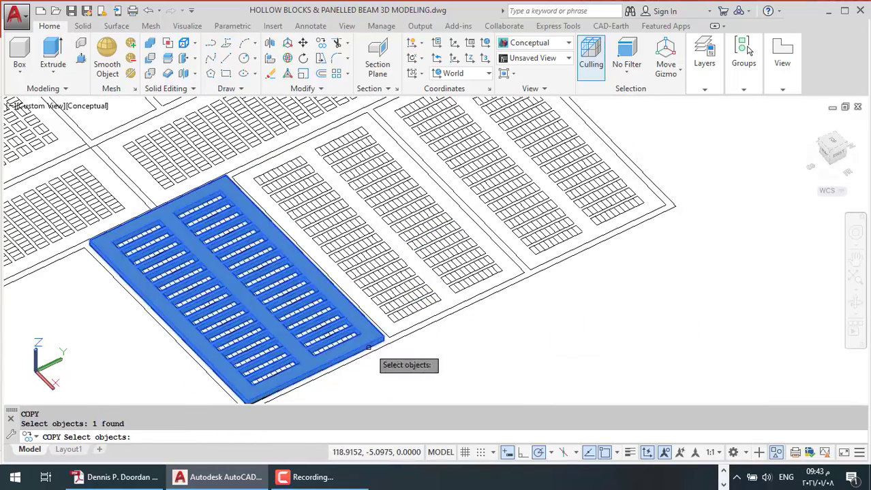
pyautogui.scroll(3, 368, 347)
pyautogui.click(383, 344)
pyautogui.scroll(-3, 383, 344)
pyautogui.click(527, 269)
pyautogui.click(671, 200)
pyautogui.press('Return')
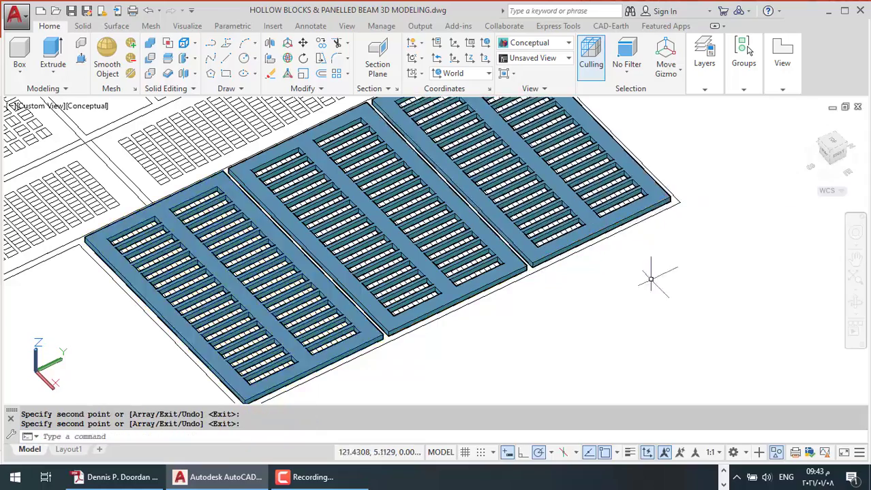
pyautogui.scroll(-5, 398, 317)
pyautogui.press('Escape')
pyautogui.press('Escape')
# Step: Set a mirror line point, then abandon a first panel extrusion attempt
pyautogui.moveTo(398, 317)
pyautogui.keyDown('shift'); pyautogui.mouseDown(button='middle')
pyautogui.moveTo(593, 336)
pyautogui.moveTo(627, 269)
pyautogui.mouseUp(button='middle'); pyautogui.keyUp('shift')
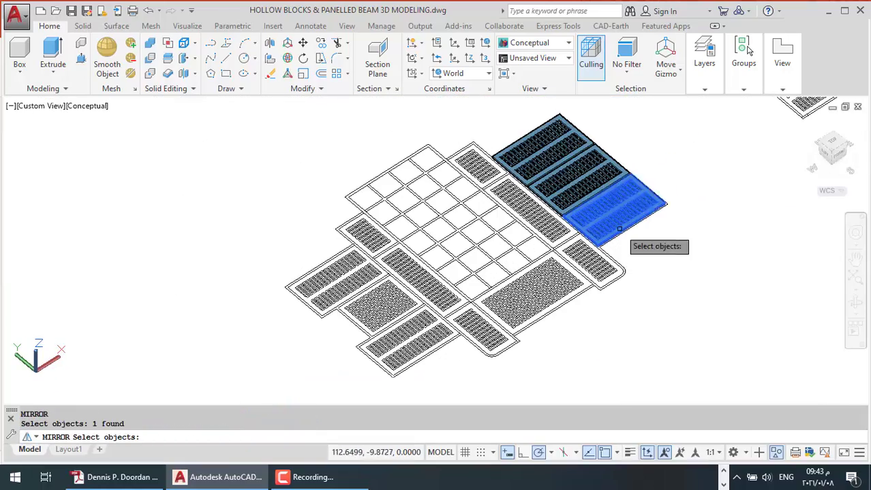
pyautogui.click(583, 332)
pyautogui.scroll(4, 353, 329)
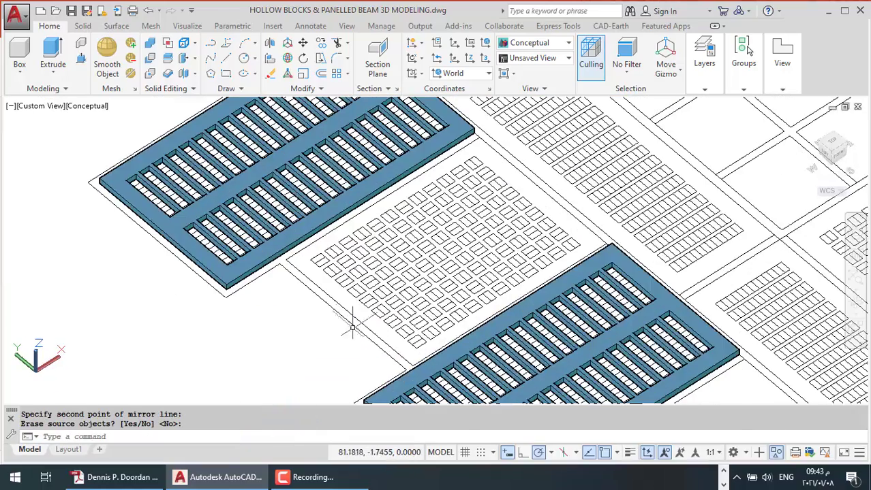
pyautogui.click(312, 275)
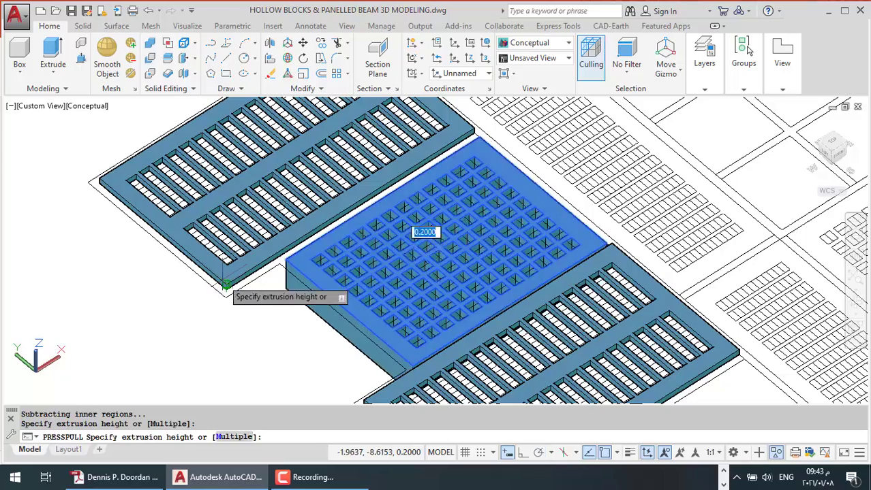
pyautogui.press('Escape')
# Step: Press-pull the ribbed panel to a height of 0.2
pyautogui.scroll(-3, 226, 286)
pyautogui.moveTo(409, 273); pyautogui.dragTo(238, 286, button='middle')
pyautogui.scroll(3, 204, 306)
pyautogui.click(81, 65)
pyautogui.click(202, 315)
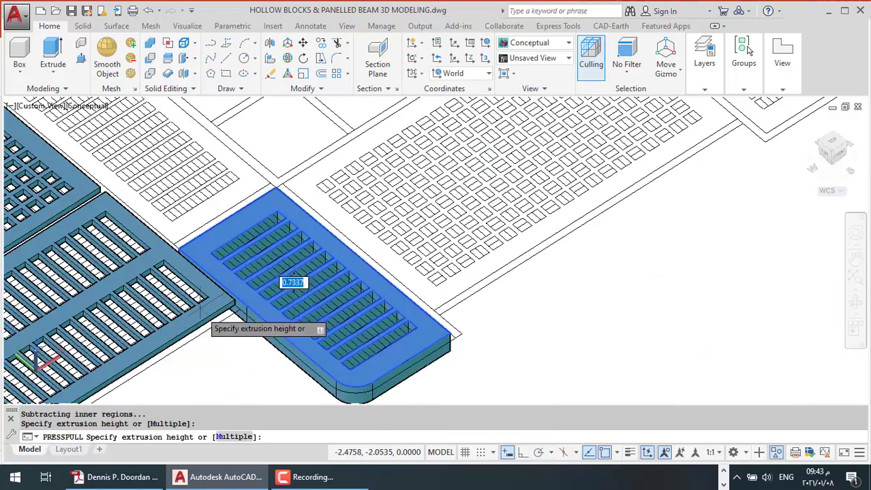
pyautogui.write('2')
pyautogui.press('Return')
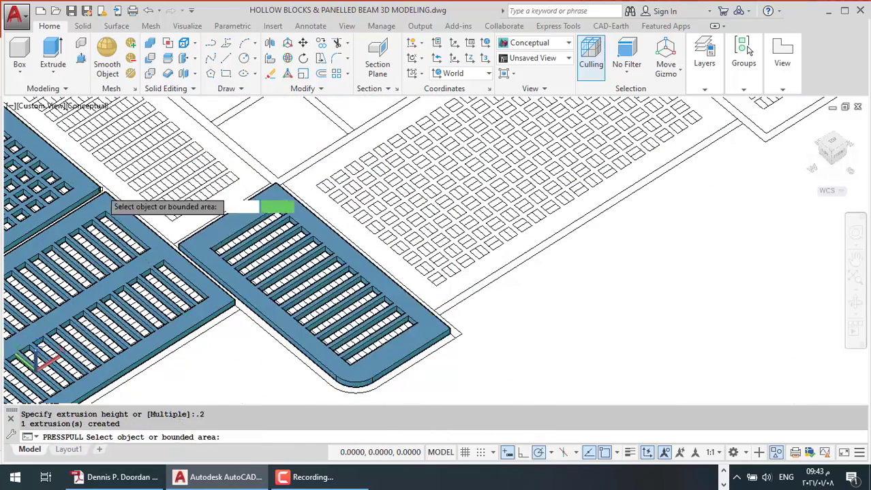
# Step: Press-pull the next hollow-block panels to 0.2 as well
pyautogui.moveTo(276, 204); pyautogui.dragTo(402, 361, button='middle')
pyautogui.scroll(2, 402, 361)
pyautogui.scroll(1, 432, 340)
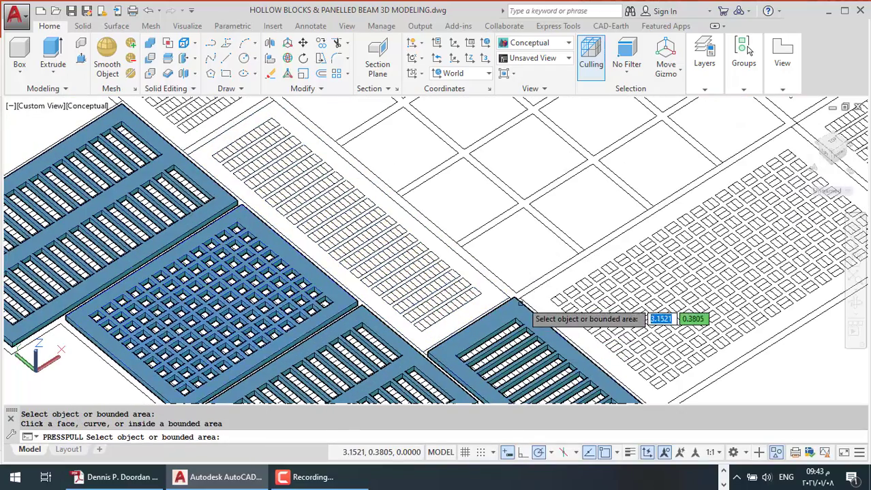
pyautogui.click(492, 299)
pyautogui.write('2')
pyautogui.press('Return')
pyautogui.scroll(1, 335, 153)
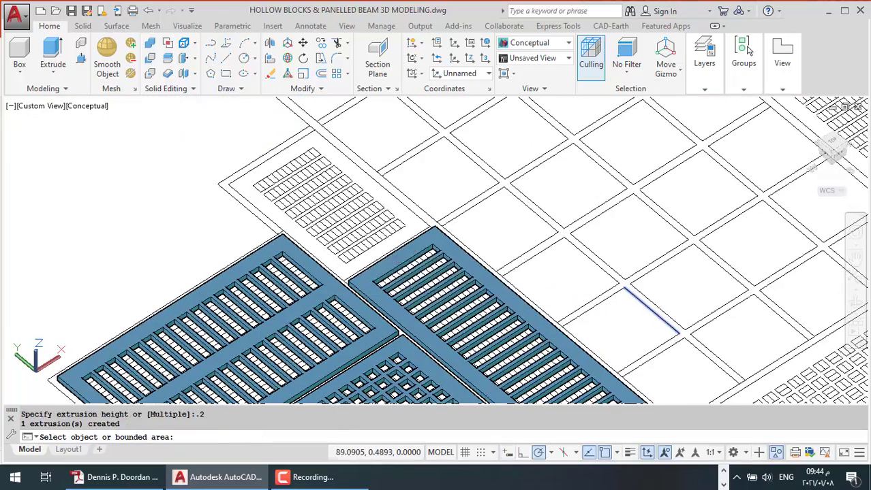
pyautogui.click(336, 153)
pyautogui.press('Escape')
pyautogui.scroll(-3, 184, 183)
# Step: Pick the mirror line's first point, then cancel the MIRROR command
pyautogui.scroll(1, 437, 395)
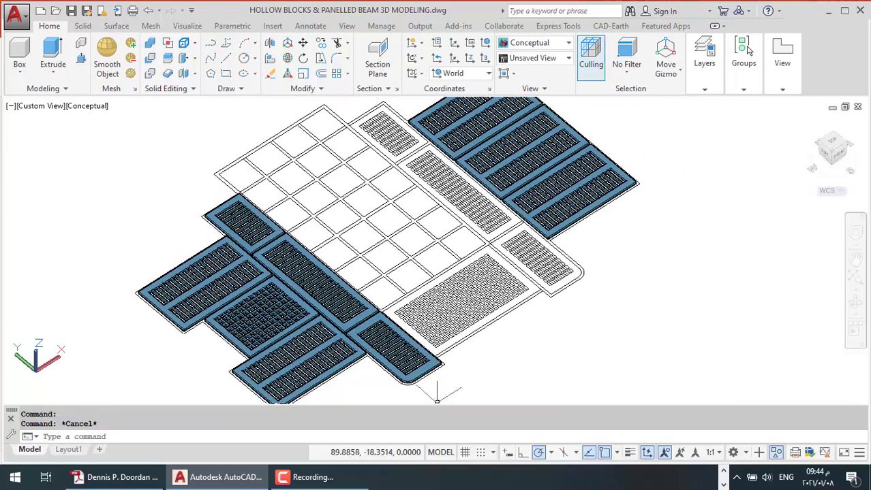
pyautogui.click(489, 327)
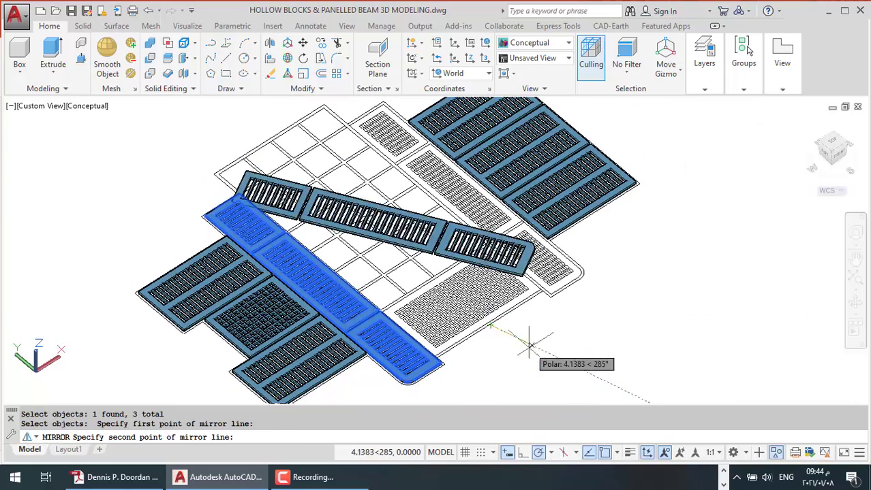
pyautogui.press('Escape')
pyautogui.press('Escape')
pyautogui.scroll(2, 484, 348)
pyautogui.scroll(-1, 363, 286)
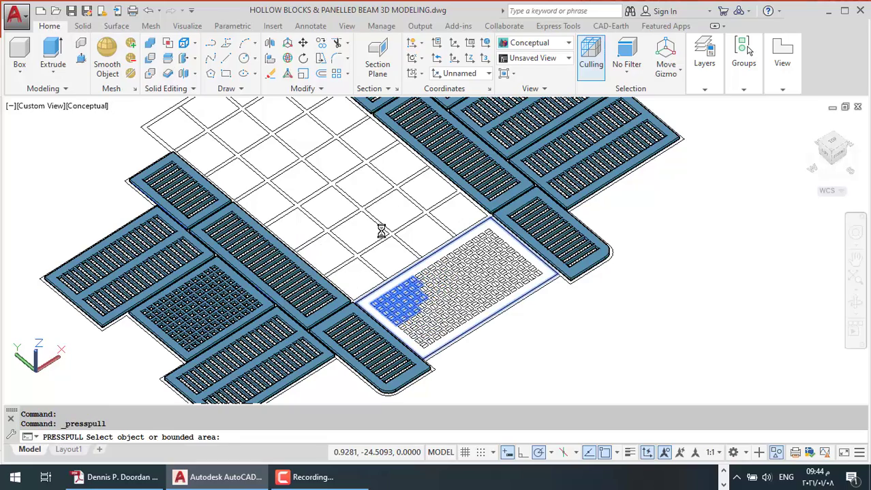
# Step: Press-pull the large hollow-block panel 0.2 into a solid slab and view it top-down
pyautogui.click(431, 276)
pyautogui.press('Escape')
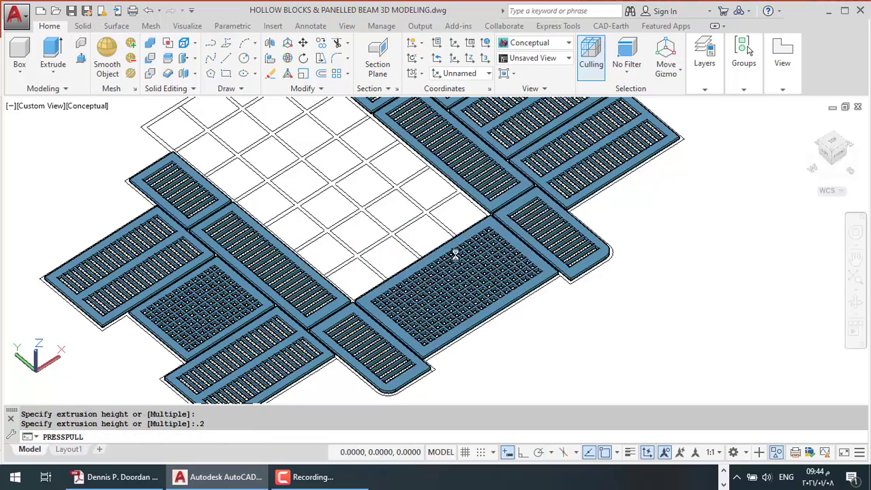
pyautogui.press('Escape')
pyautogui.scroll(-2, 455, 253)
pyautogui.moveTo(634, 205)
pyautogui.keyDown('shift'); pyautogui.mouseDown(button='middle')
pyautogui.moveTo(521, 346)
pyautogui.moveTo(333, 320)
pyautogui.moveTo(383, 301)
pyautogui.mouseUp(button='middle'); pyautogui.keyUp('shift')
pyautogui.scroll(2, 517, 335)
pyautogui.scroll(-2, 408, 307)
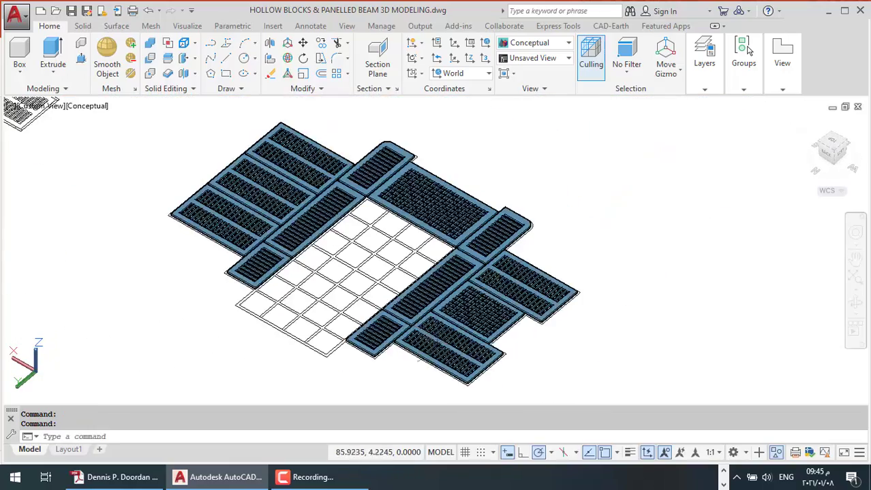
pyautogui.scroll(2, 591, 320)
# Step: Select slab panels to UNION, then cancel the join
pyautogui.keyDown('shift'); pyautogui.moveTo(591, 320); pyautogui.dragTo(599, 269, button='middle'); pyautogui.keyUp('shift')
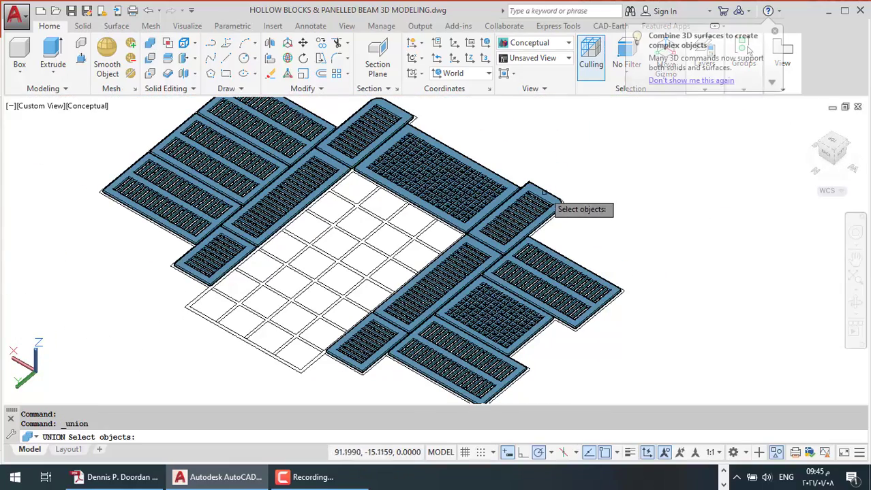
pyautogui.click(458, 272)
pyautogui.click(385, 346)
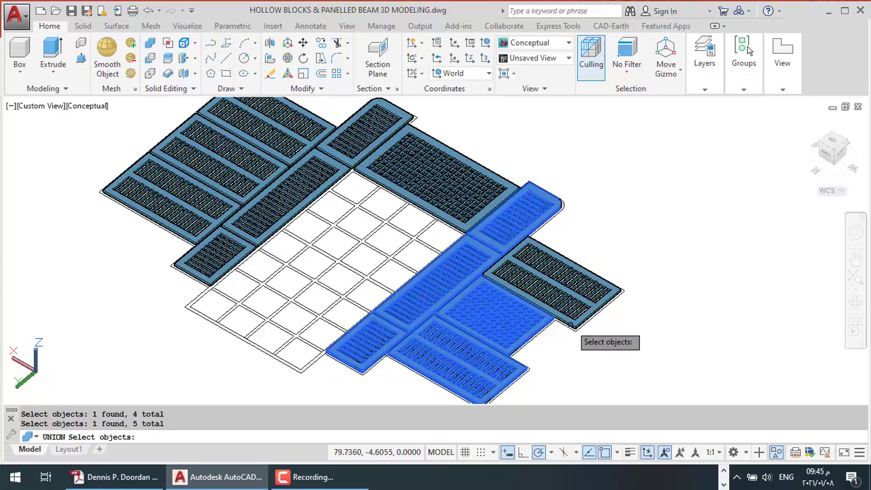
pyautogui.press('Escape')
pyautogui.press('Return')
pyautogui.click(368, 130)
pyautogui.click(315, 158)
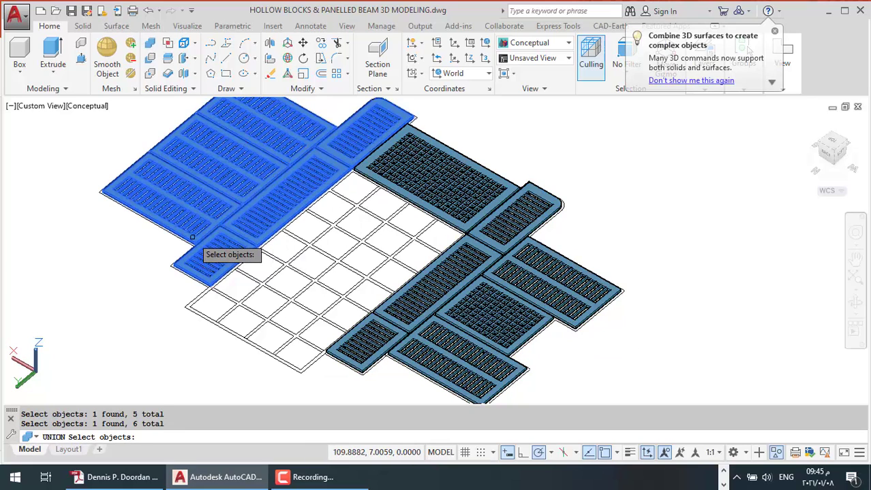
pyautogui.press('Return')
# Step: Thaw the 0-st-beams, 0-st-columns and 0 layers in the Layers dropdown
pyautogui.click(704, 58)
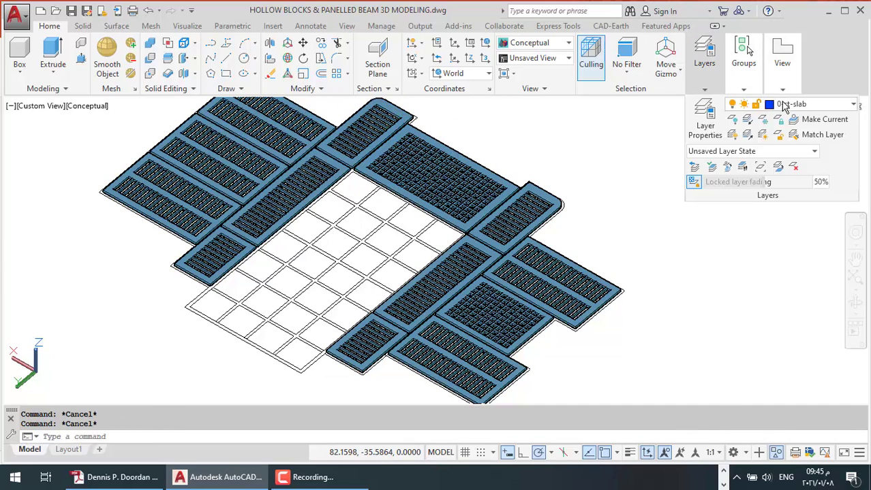
pyautogui.click(797, 104)
pyautogui.scroll(2, 749, 170)
pyautogui.click(725, 135)
pyautogui.click(725, 166)
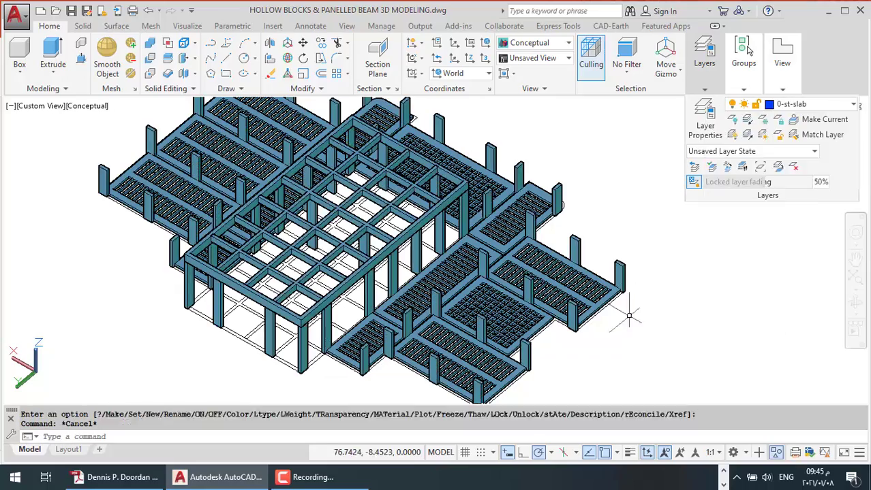
pyautogui.scroll(3, 584, 342)
pyautogui.scroll(-3, 583, 342)
pyautogui.click(809, 105)
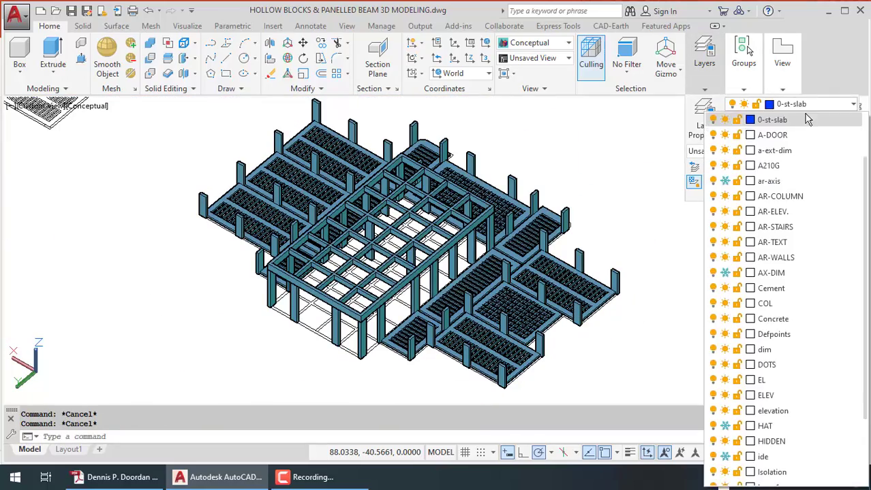
pyautogui.scroll(2, 797, 166)
pyautogui.click(725, 120)
# Step: Run MA (Match Properties) with a beam as the property source, then end it
pyautogui.scroll(2, 612, 260)
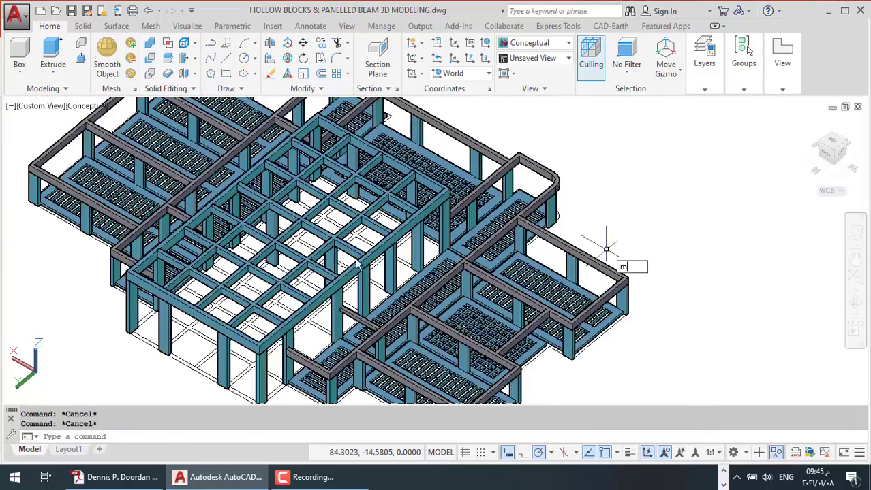
pyautogui.write('ma')
pyautogui.press('Return')
pyautogui.click(436, 177)
pyautogui.scroll(-2, 563, 207)
pyautogui.press('Escape')
# Step: Start a MOVE on the slab panels, then cancel it
pyautogui.write('m')
pyautogui.press('Return')
pyautogui.click(579, 320)
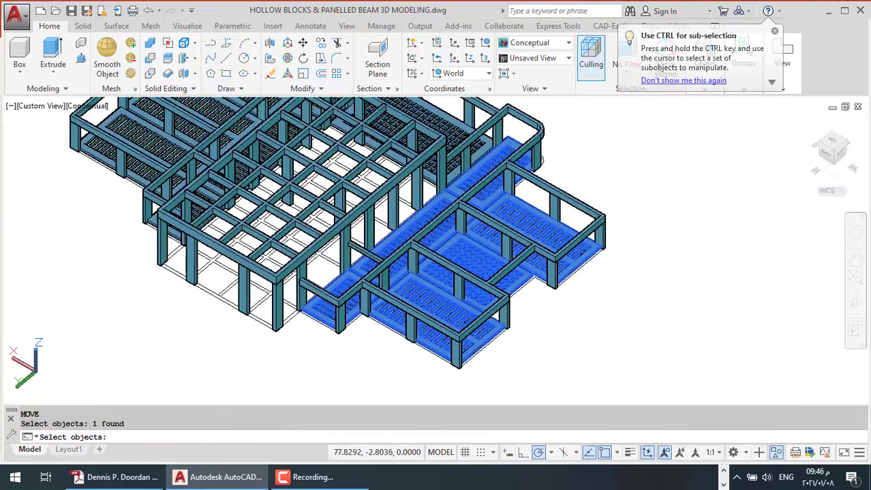
pyautogui.scroll(3, 592, 280)
pyautogui.scroll(3, 636, 228)
pyautogui.scroll(-3, 624, 220)
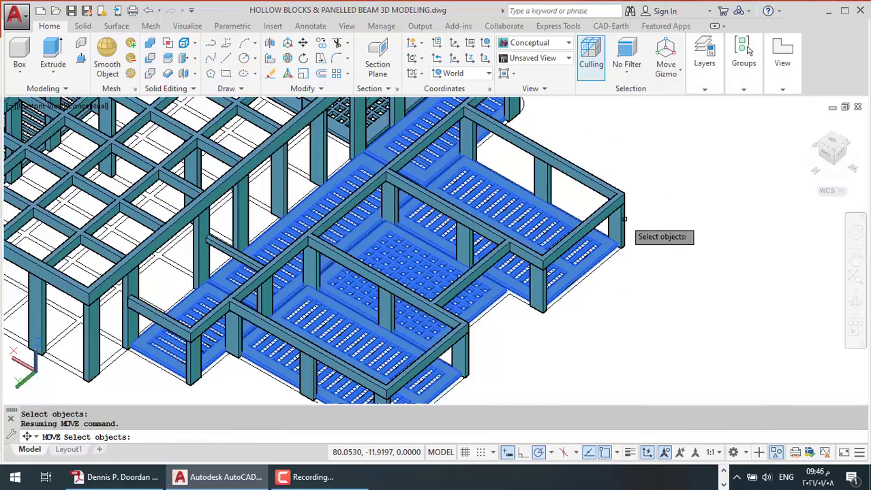
pyautogui.scroll(-3, 579, 232)
pyautogui.scroll(-3, 558, 323)
pyautogui.press('Escape')
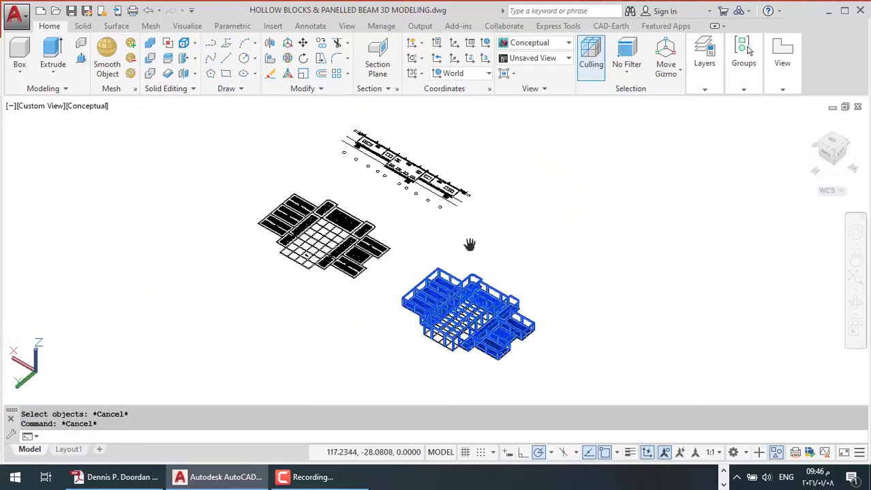
# Step: Measure distances between points on the beam frame
pyautogui.scroll(5, 462, 164)
pyautogui.scroll(2, 482, 198)
pyautogui.scroll(2, 477, 203)
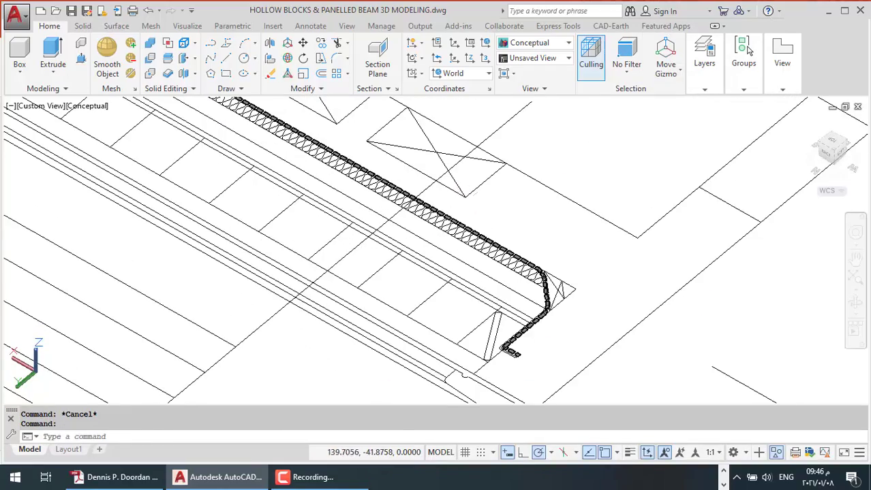
pyautogui.scroll(2, 458, 203)
pyautogui.scroll(2, 451, 189)
pyautogui.click(447, 208)
pyautogui.scroll(-5, 446, 208)
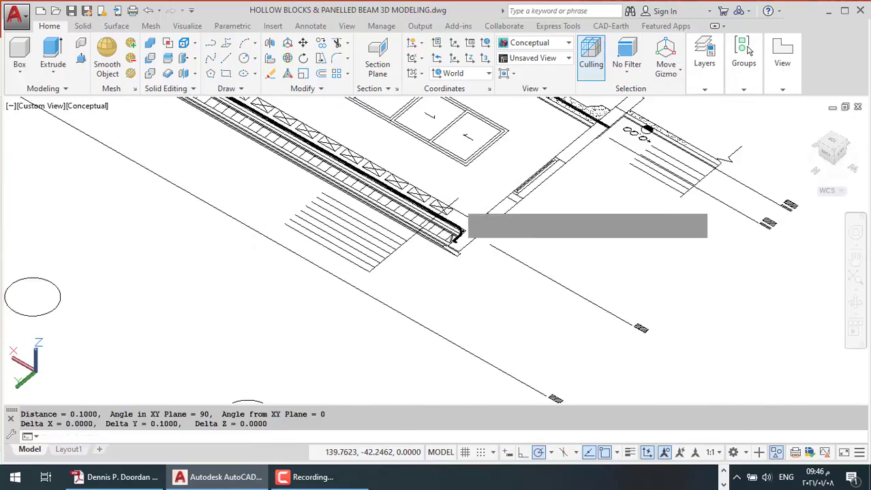
pyautogui.press('Return')
pyautogui.click(446, 208)
pyautogui.scroll(2, 521, 154)
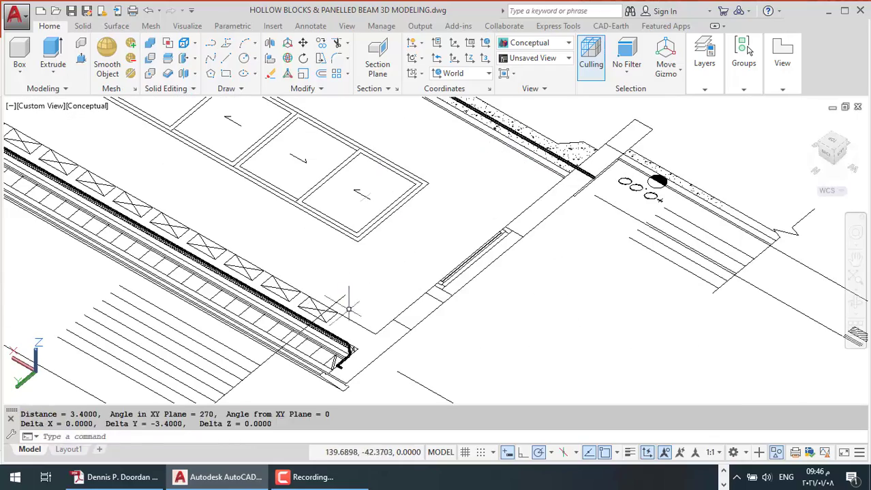
pyautogui.scroll(-10, 478, 207)
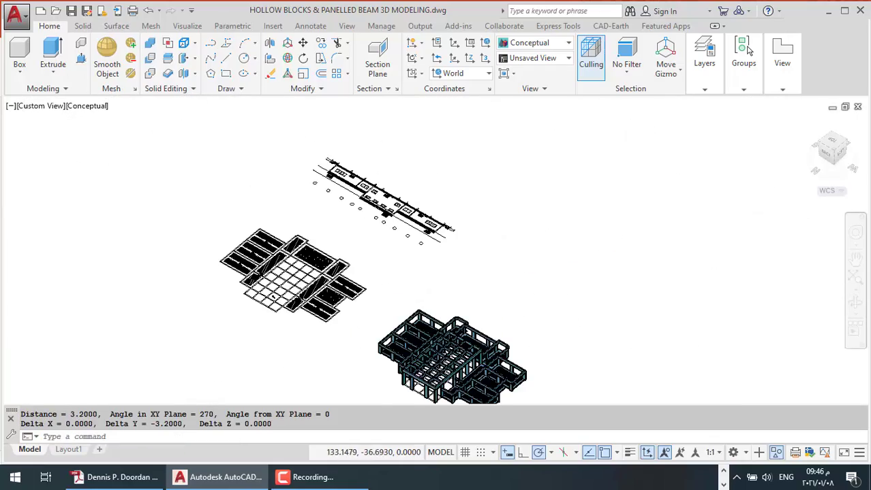
pyautogui.scroll(5, 453, 354)
# Step: Select the slab panels, start a 3D Move from a base point, then cancel and clear the selection
pyautogui.click(452, 136)
pyautogui.scroll(-3, 452, 204)
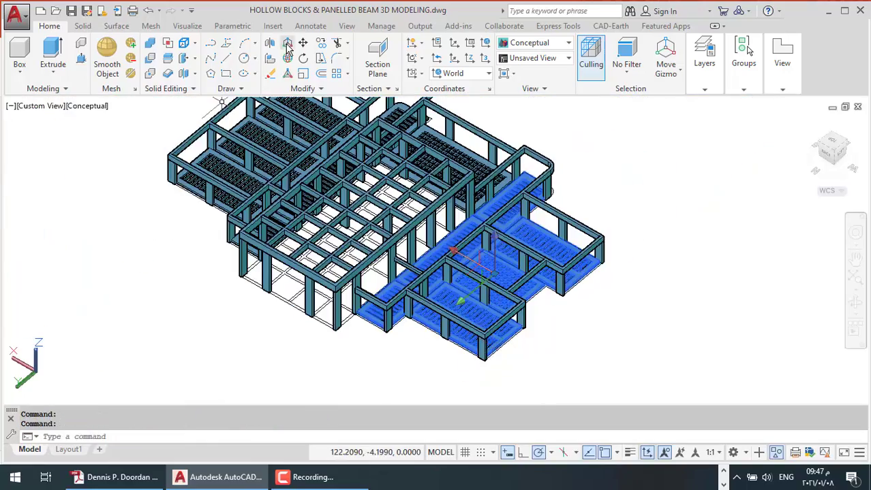
pyautogui.click(287, 42)
pyautogui.click(480, 263)
pyautogui.press('Escape')
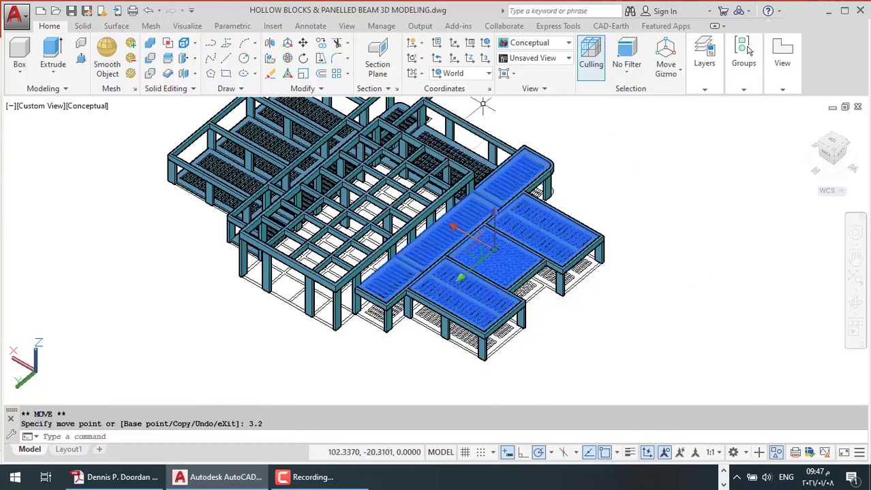
pyautogui.press('Escape')
pyautogui.scroll(5, 422, 225)
pyautogui.scroll(-8, 530, 266)
pyautogui.scroll(3, 476, 204)
# Step: Pick a single slab panel for a 3D Move, set its base point, then cancel without changes
pyautogui.click(287, 42)
pyautogui.click(436, 143)
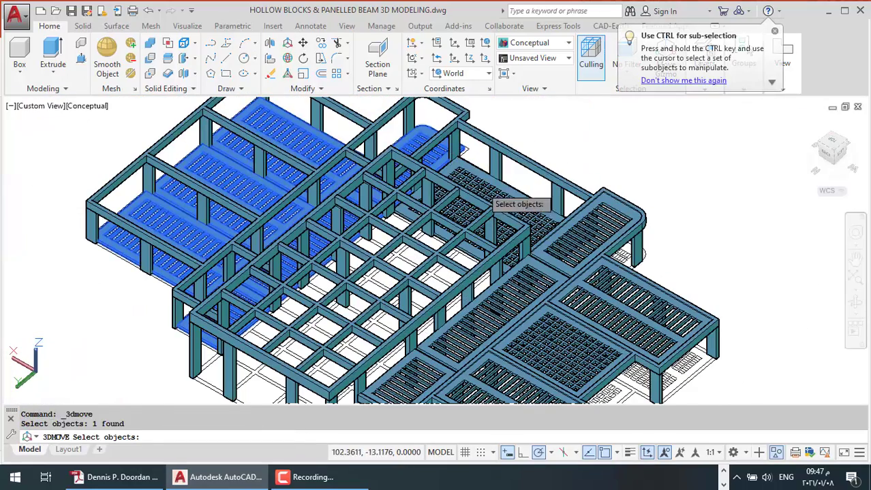
pyautogui.click(332, 224)
pyautogui.scroll(-4, 330, 204)
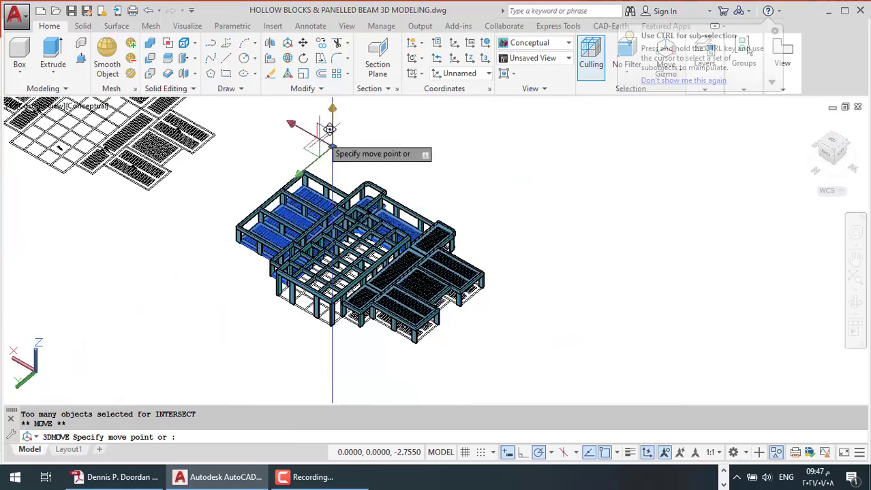
pyautogui.press('Escape')
pyautogui.scroll(5, 368, 224)
# Step: Orbit the model to view the central beam grid, cancelling a box just started
pyautogui.scroll(-4, 368, 225)
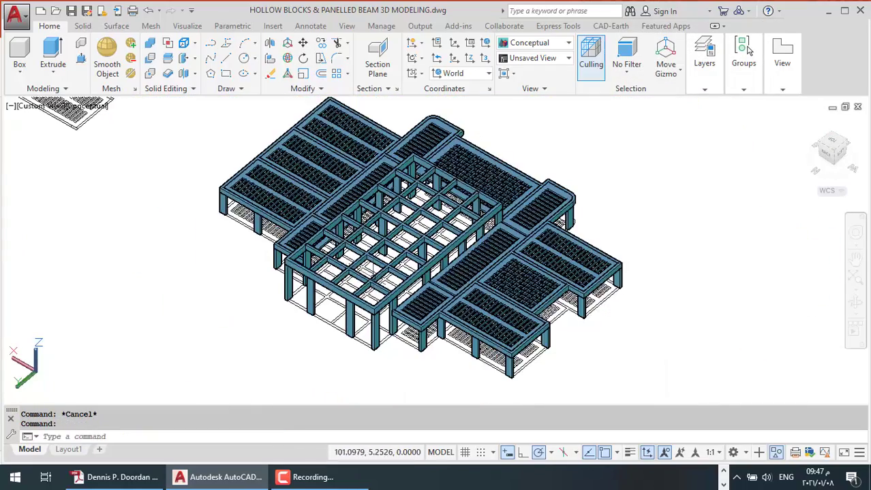
pyautogui.keyDown('shift'); pyautogui.moveTo(409, 239); pyautogui.dragTo(460, 301, button='middle'); pyautogui.keyUp('shift')
pyautogui.scroll(5, 407, 203)
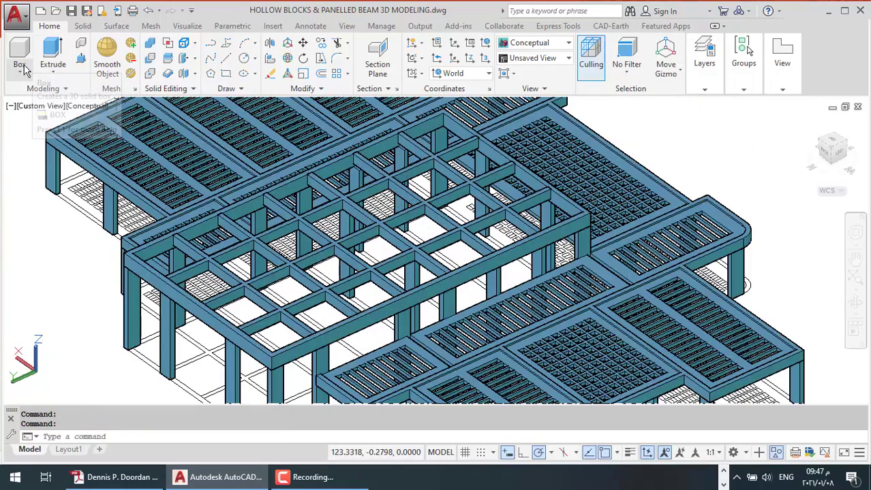
pyautogui.scroll(2, 590, 225)
pyautogui.scroll(2, 590, 225)
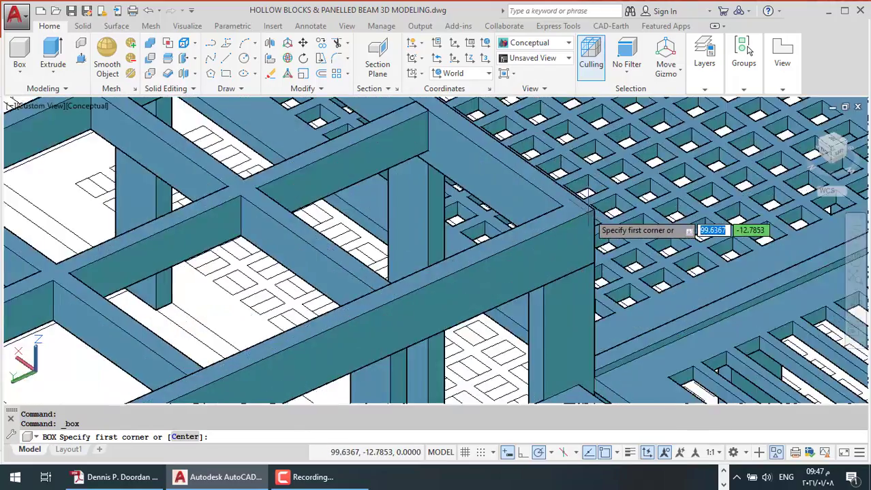
pyautogui.press('Escape')
pyautogui.scroll(-6, 409, 273)
pyautogui.scroll(4, 386, 297)
pyautogui.keyDown('shift'); pyautogui.moveTo(386, 297); pyautogui.dragTo(354, 300, button='middle'); pyautogui.keyUp('shift')
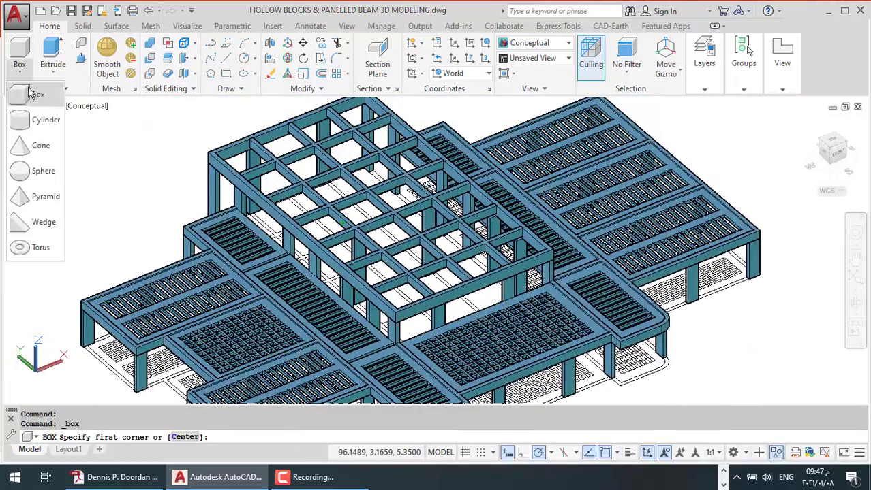
# Step: Draw a box slab with corners spanning the central beam grid
pyautogui.click(396, 311)
pyautogui.scroll(-3, 395, 310)
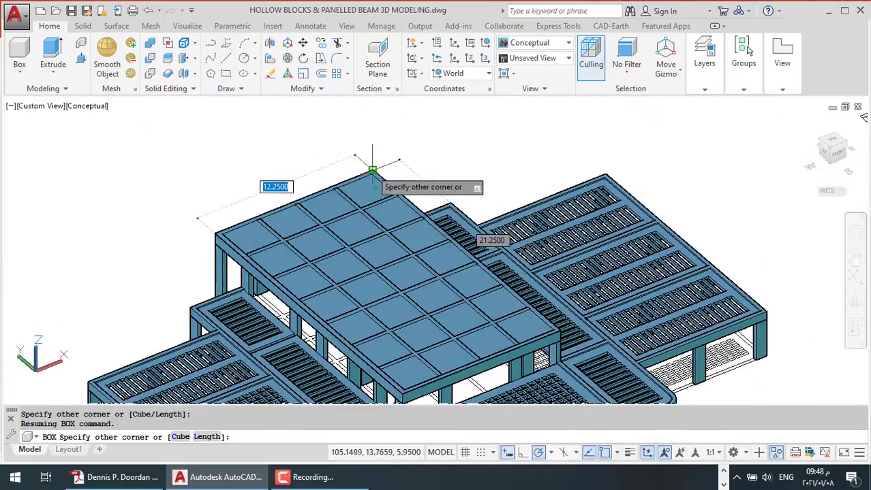
pyautogui.click(375, 170)
pyautogui.press('Escape')
pyautogui.press('Escape')
pyautogui.scroll(5, 409, 399)
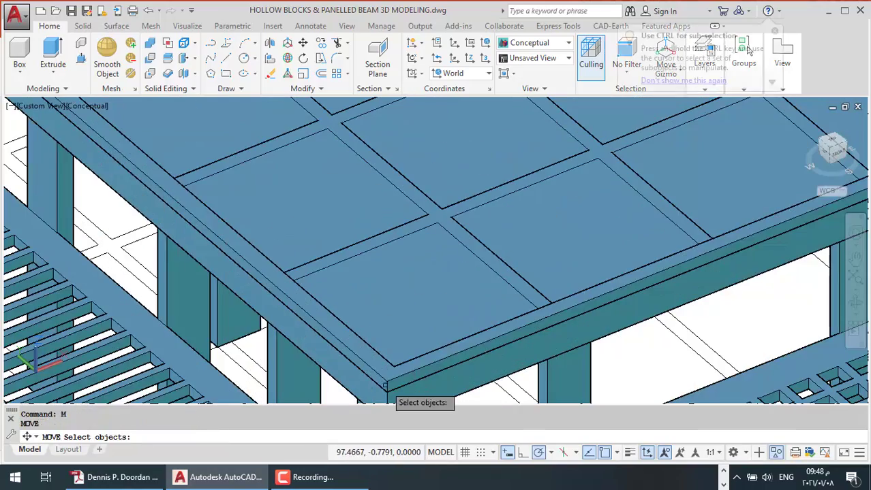
# Step: Move the new slab from its corner onto the beam corner
pyautogui.click(385, 386)
pyautogui.press('Return')
pyautogui.click(385, 383)
pyautogui.click(384, 380)
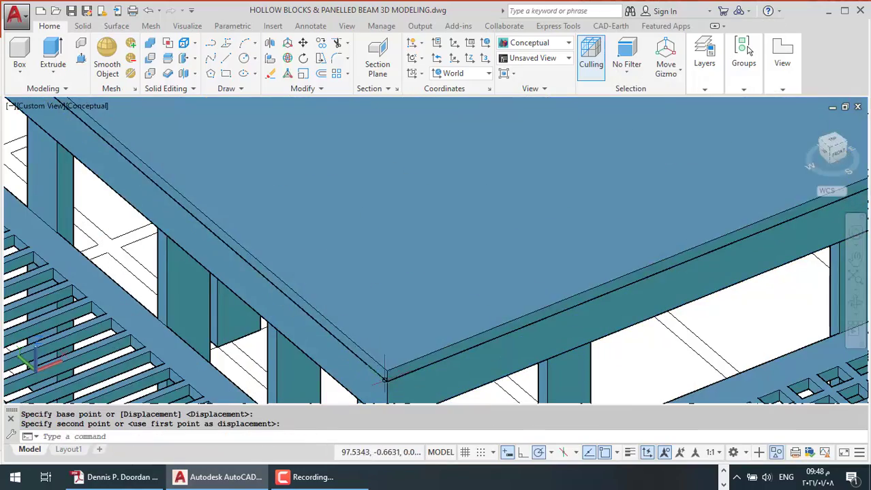
pyautogui.click(385, 380)
pyautogui.scroll(-5, 385, 380)
# Step: Draw a 0.2-thick box slab over the right-hand bays
pyautogui.moveTo(404, 277)
pyautogui.mouseDown()
pyautogui.moveTo(638, 365)
pyautogui.moveTo(649, 242)
pyautogui.mouseUp()
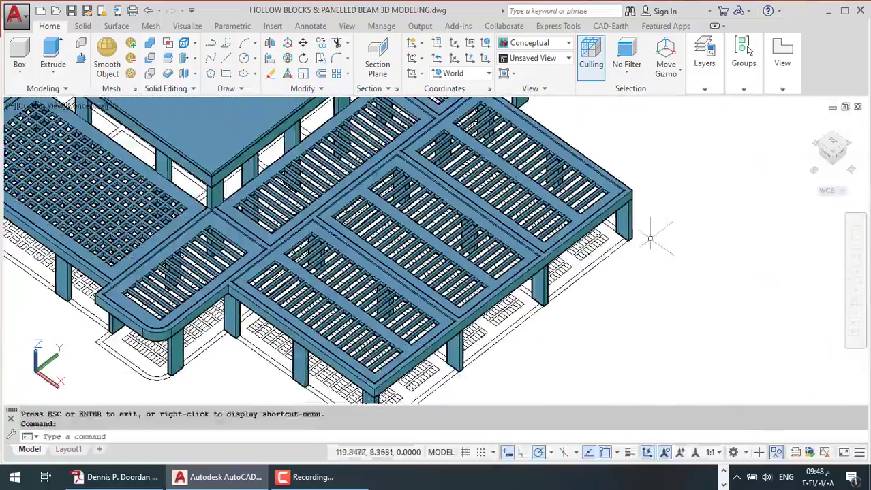
pyautogui.click(23, 70)
pyautogui.click(616, 131)
pyautogui.scroll(5, 184, 315)
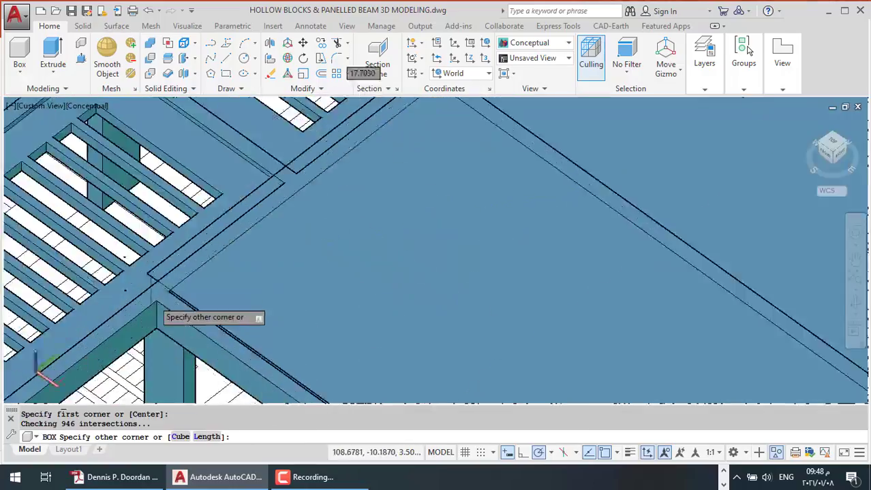
pyautogui.click(181, 284)
pyautogui.press('Return')
pyautogui.scroll(-5, 175, 349)
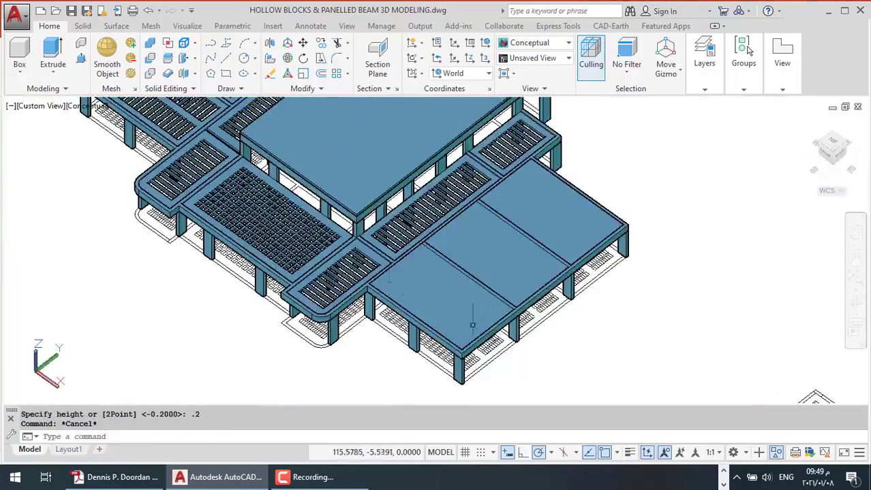
pyautogui.scroll(4, 472, 323)
pyautogui.scroll(-3, 406, 308)
# Step: Orbit the model to inspect the new slab, then exit orbit
pyautogui.keyDown('shift'); pyautogui.moveTo(399, 319); pyautogui.dragTo(407, 308, button='middle'); pyautogui.keyUp('shift')
pyautogui.scroll(-3, 407, 308)
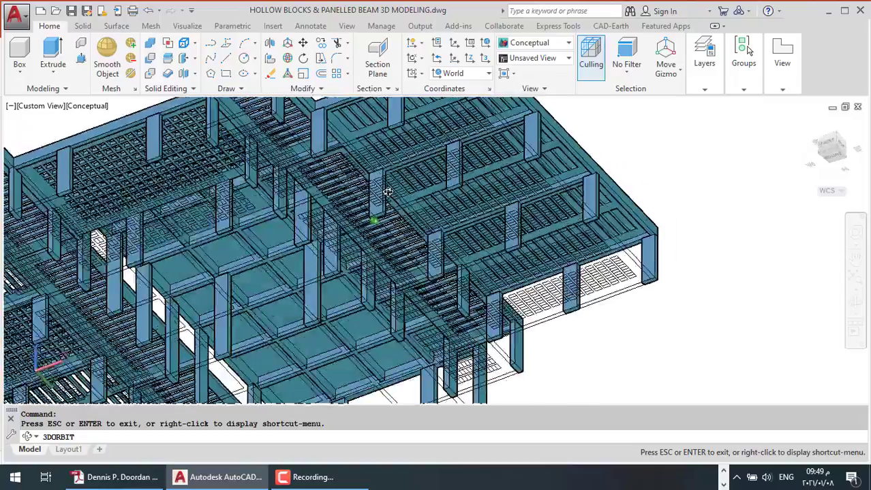
pyautogui.scroll(6, 482, 215)
pyautogui.scroll(-5, 483, 215)
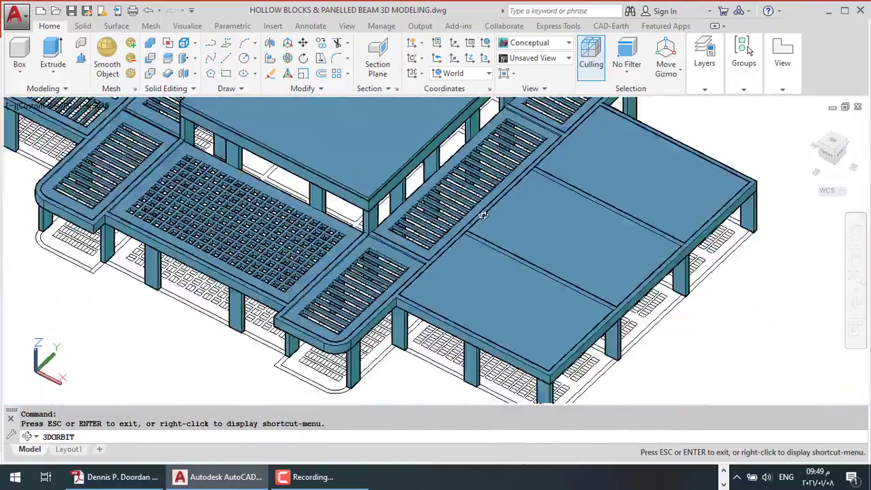
pyautogui.scroll(-2, 482, 215)
pyautogui.moveTo(482, 215); pyautogui.dragTo(435, 225)
pyautogui.scroll(2, 436, 225)
pyautogui.press('Escape')
pyautogui.press('Escape')
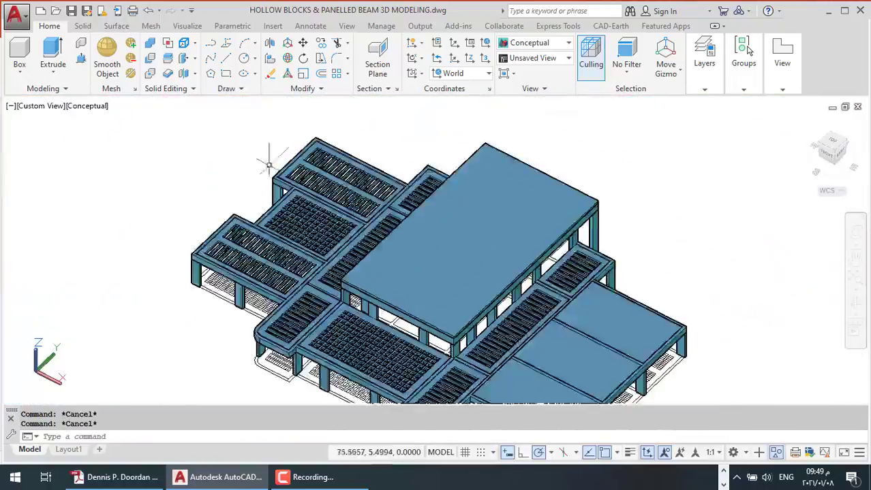
pyautogui.scroll(5, 325, 138)
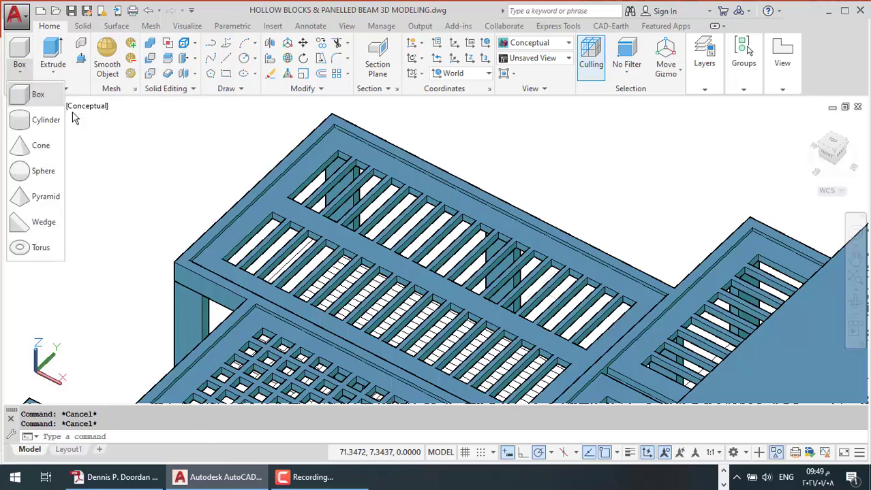
pyautogui.scroll(-2, 664, 293)
# Step: Draw a 0.2-high slab over an upper-left bay, then cancel the unfinished next box
pyautogui.click(637, 290)
pyautogui.scroll(4, 422, 273)
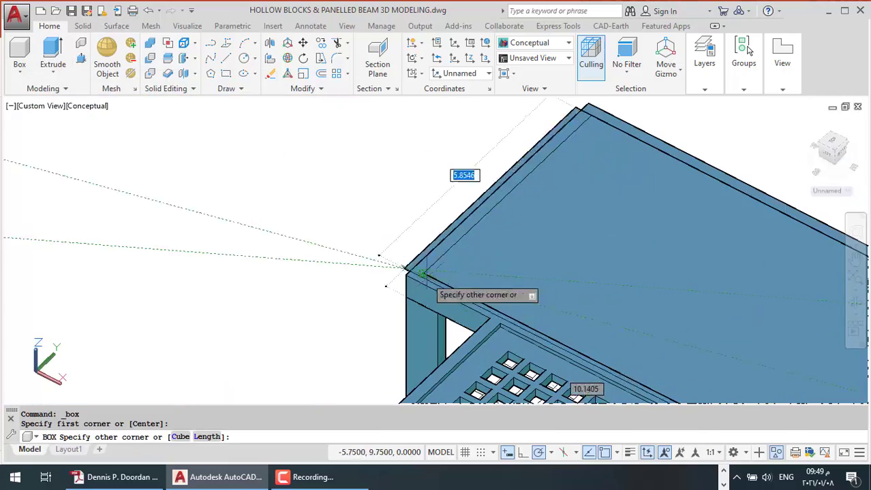
pyautogui.write('.2')
pyautogui.press('Return')
pyautogui.scroll(-3, 420, 318)
pyautogui.press('Return')
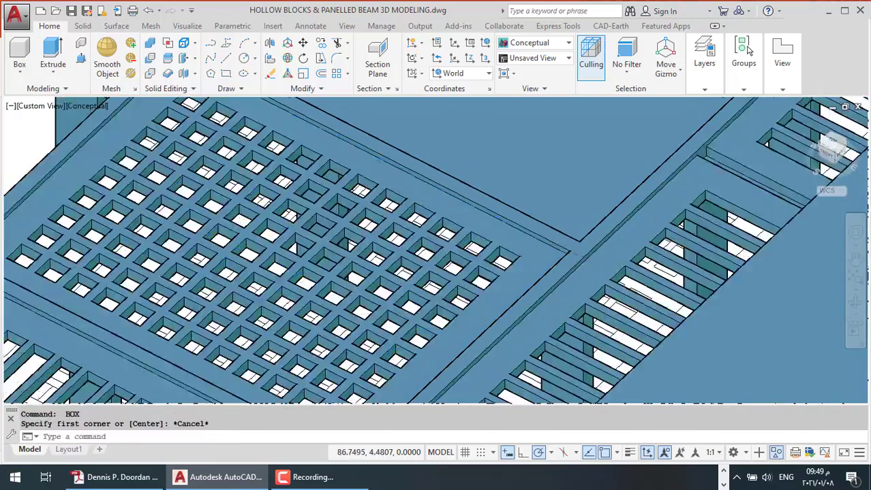
pyautogui.click(389, 291)
pyautogui.scroll(3, 392, 198)
pyautogui.scroll(3, 392, 204)
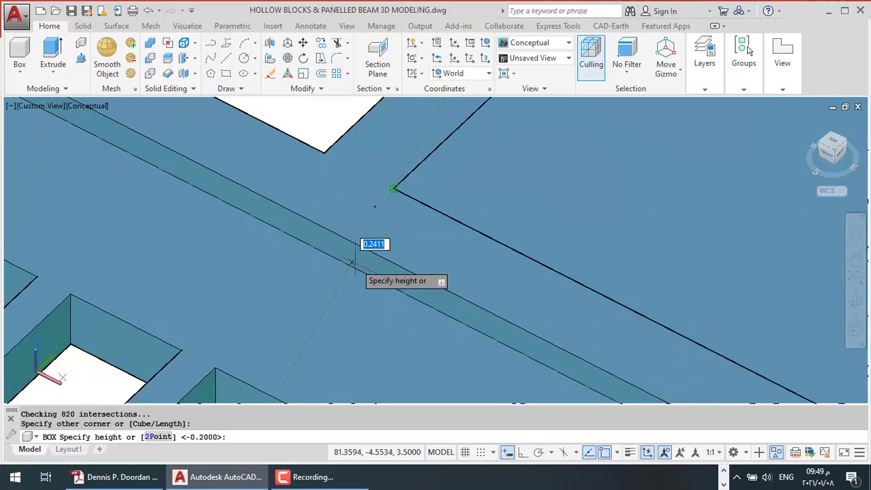
pyautogui.press('Escape')
pyautogui.press('Escape')
pyautogui.scroll(-6, 422, 231)
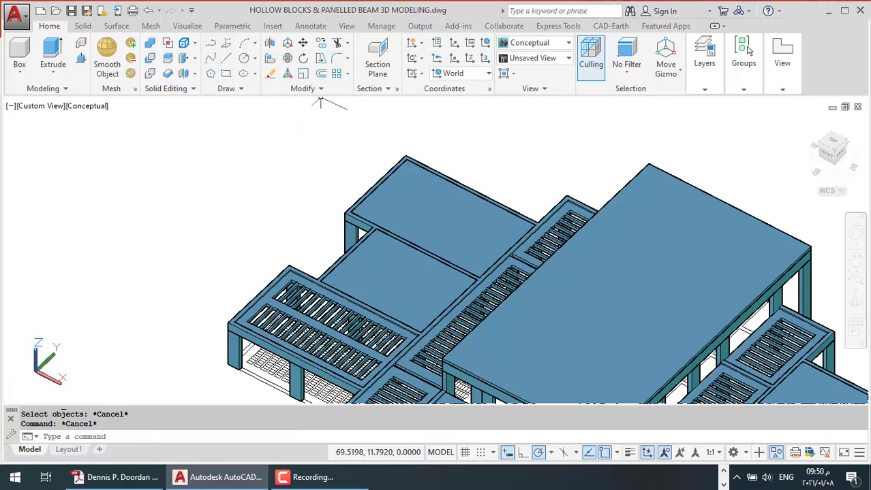
# Step: Mirror the chosen slabs to the other side, keeping the originals, and bring the whole model into view
pyautogui.press('Return')
pyautogui.scroll(2, 355, 271)
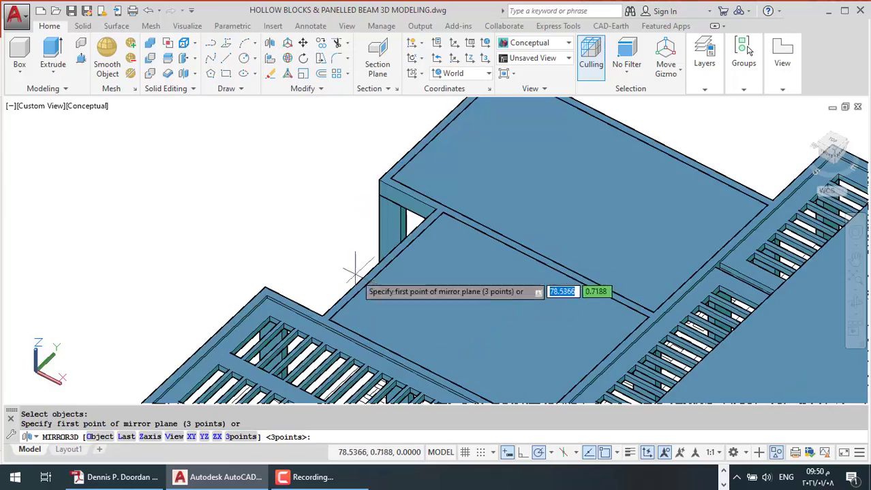
pyautogui.scroll(-3, 306, 126)
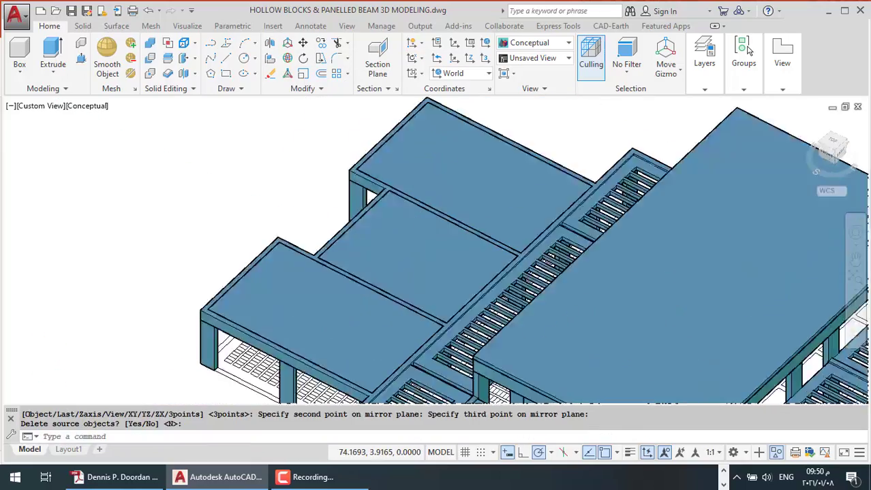
pyautogui.press('Escape')
pyautogui.press('Escape')
pyautogui.scroll(5, 409, 286)
pyautogui.moveTo(463, 320)
pyautogui.mouseDown(button='middle')
pyautogui.moveTo(495, 346)
pyautogui.moveTo(320, 170)
pyautogui.mouseUp(button='middle')
pyautogui.scroll(-2, 495, 346)
pyautogui.scroll(-5, 393, 345)
pyautogui.scroll(1, 393, 345)
# Step: Freeze the AR-ELEV layer and orbit the model to a low side view
pyautogui.click(704, 63)
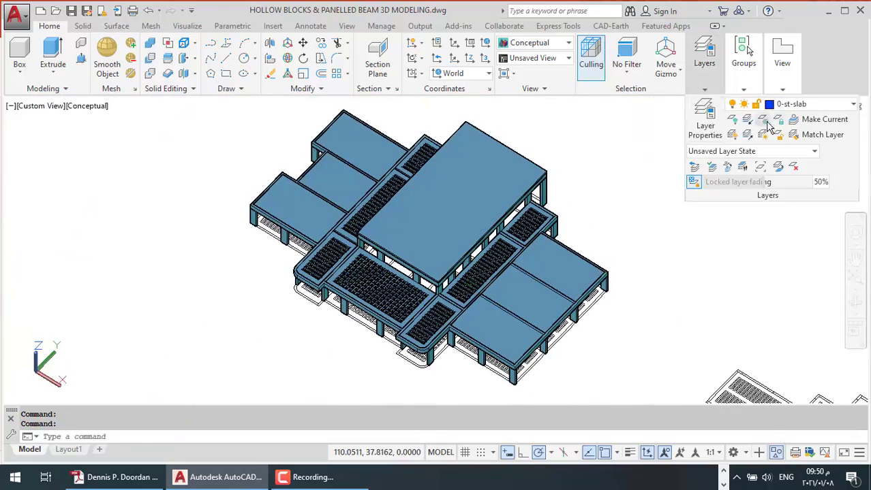
pyautogui.click(764, 125)
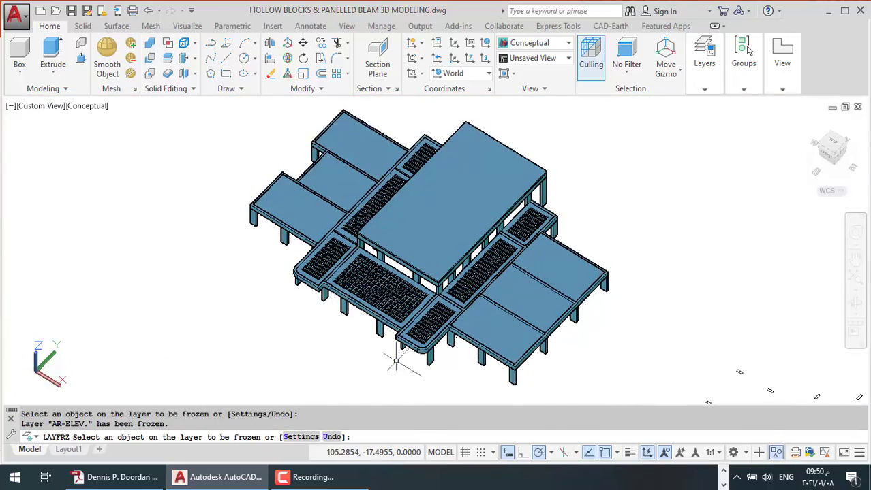
pyautogui.click(855, 310)
pyautogui.moveTo(431, 142)
pyautogui.mouseDown()
pyautogui.moveTo(445, 249)
pyautogui.moveTo(564, 54)
pyautogui.mouseUp()
pyautogui.scroll(3, 443, 236)
pyautogui.scroll(-3, 443, 236)
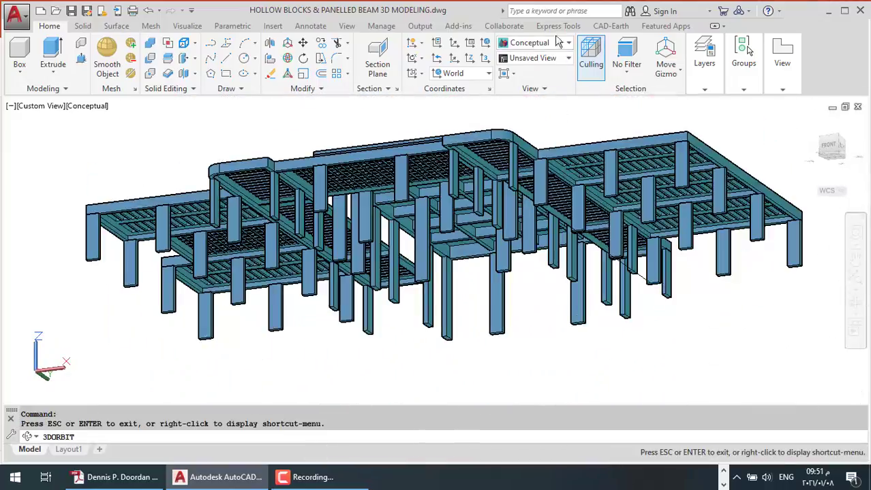
# Step: Set the visual style to Hidden, orbit the model, then stop orbiting
pyautogui.click(558, 42)
pyautogui.click(576, 74)
pyautogui.scroll(3, 467, 165)
pyautogui.moveTo(466, 164)
pyautogui.mouseDown()
pyautogui.moveTo(545, 212)
pyautogui.moveTo(477, 259)
pyautogui.mouseUp()
pyautogui.scroll(3, 458, 292)
pyautogui.rightClick(463, 293)
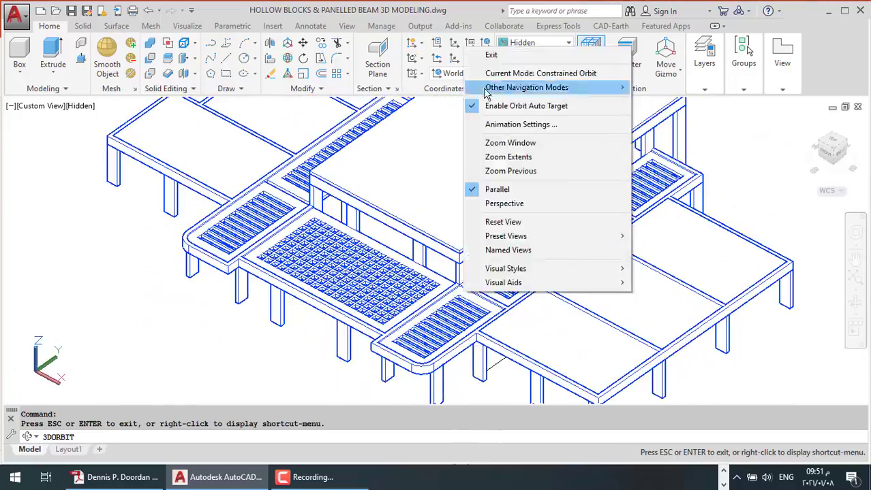
pyautogui.press('Escape')
pyautogui.scroll(-2, 392, 344)
pyautogui.scroll(-1, 391, 344)
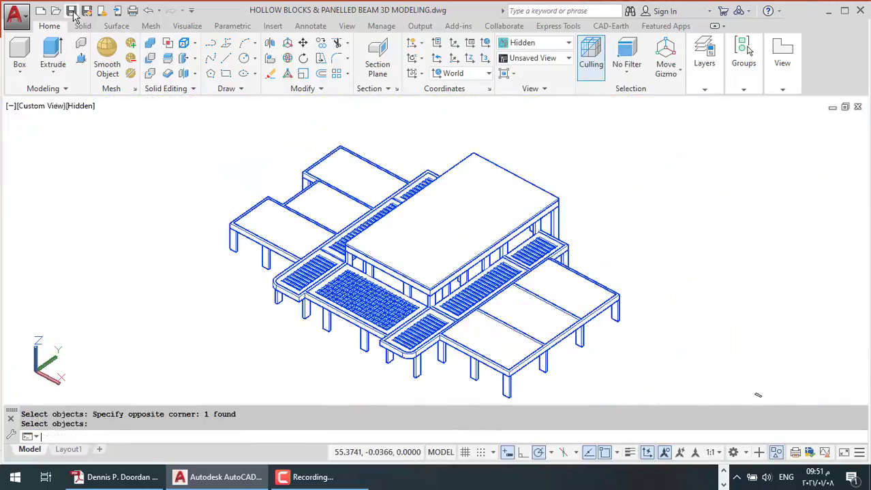